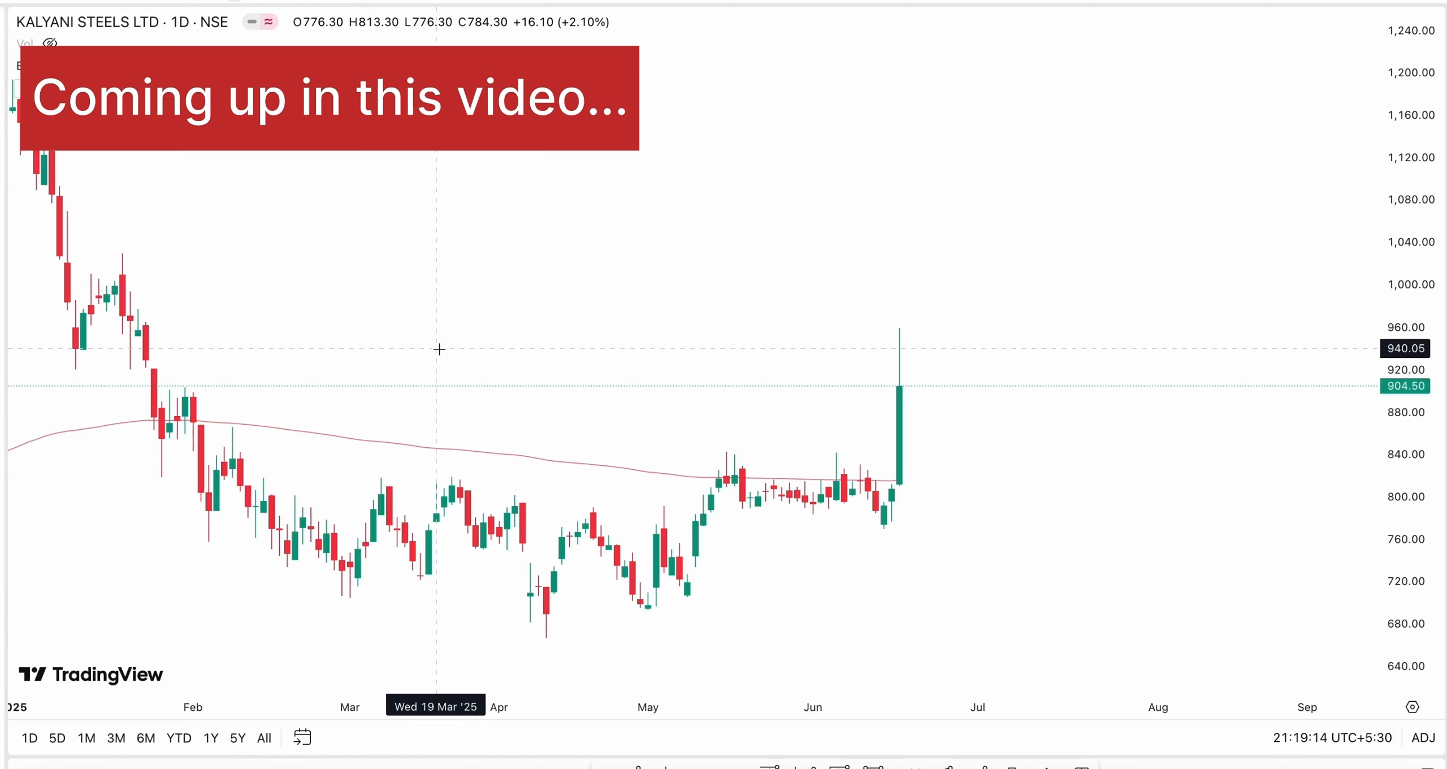
Step: Show the hidden volume indicator on the Kalyani Steels daily chart and review the price history back to early 2024
{"action": "left_click", "coordinate": [50, 43]}
{"action": "right_click", "coordinate": [584, 202]}
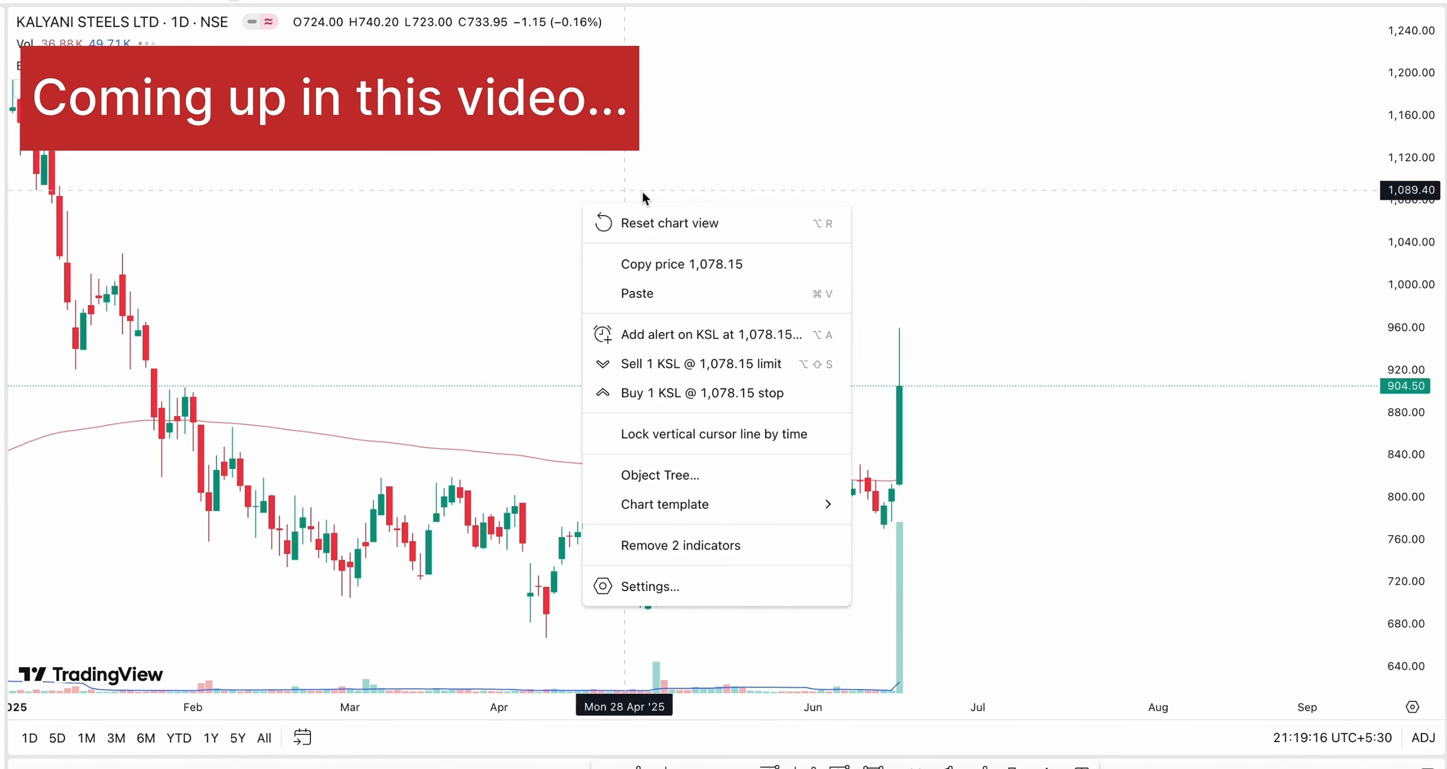
{"action": "scroll", "coordinate": [802, 330], "scroll_direction": "down", "scroll_amount": 5}
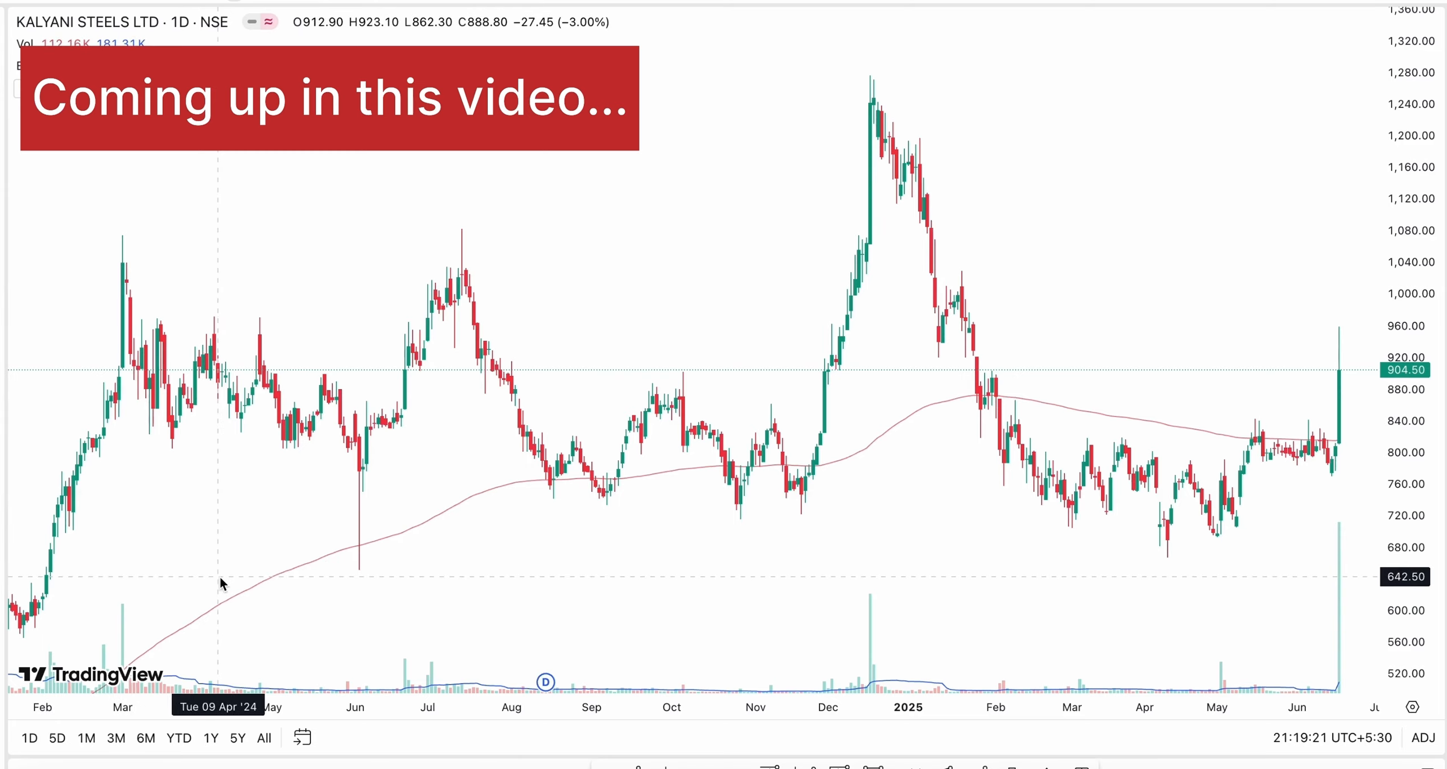
{"action": "scroll", "coordinate": [220, 582], "scroll_direction": "down", "scroll_amount": 3}
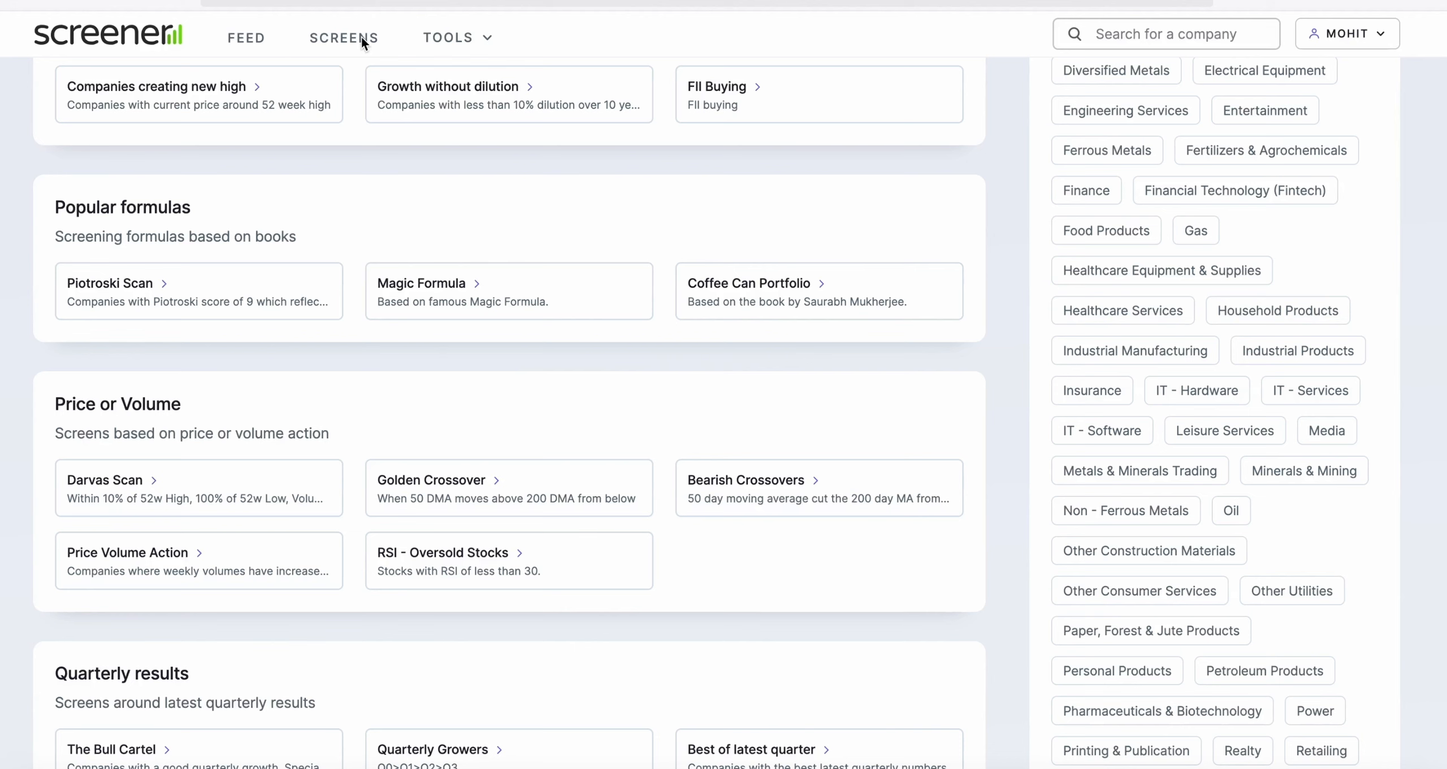
Step: In Screener, start a new stock screen from the screens page and show all available ratios
{"action": "left_click", "coordinate": [347, 37]}
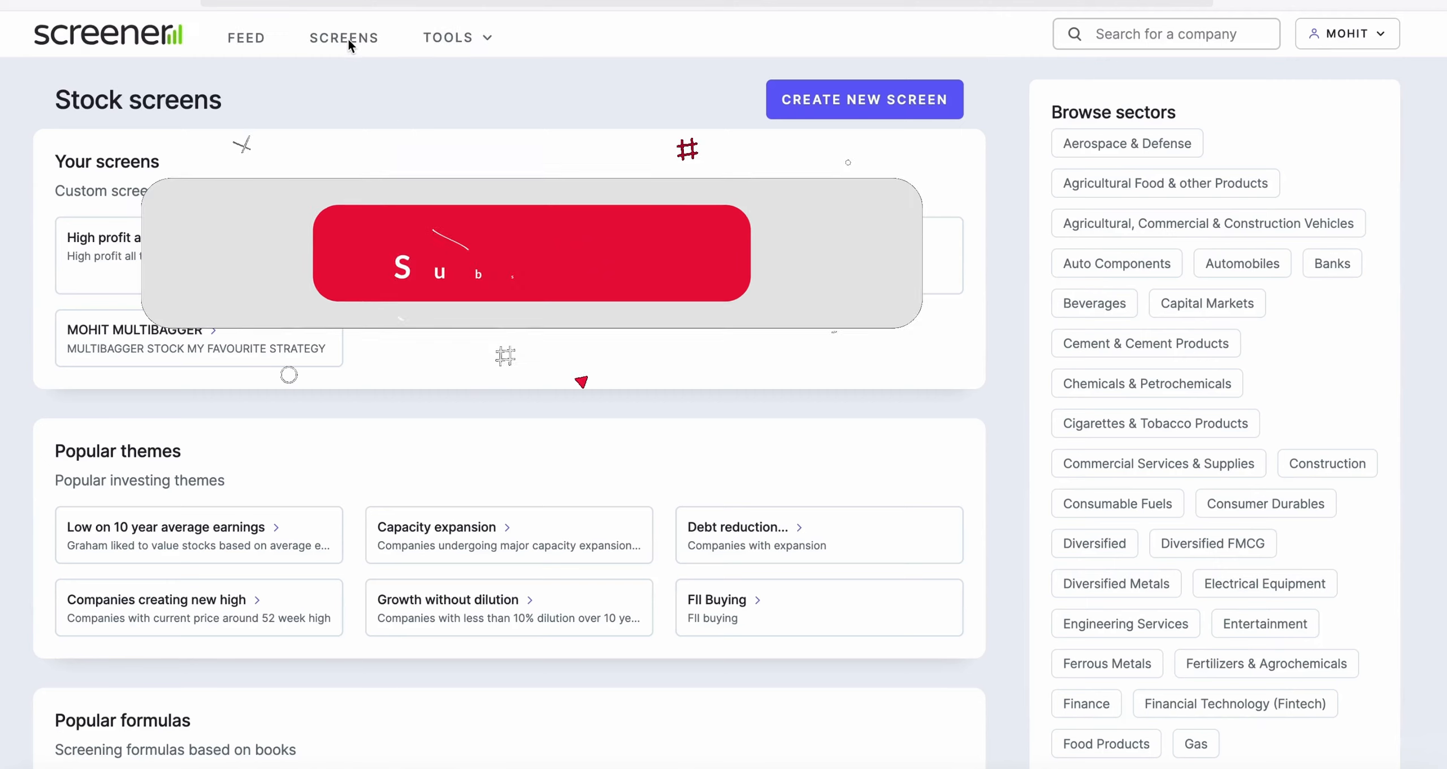
{"action": "left_click", "coordinate": [801, 100]}
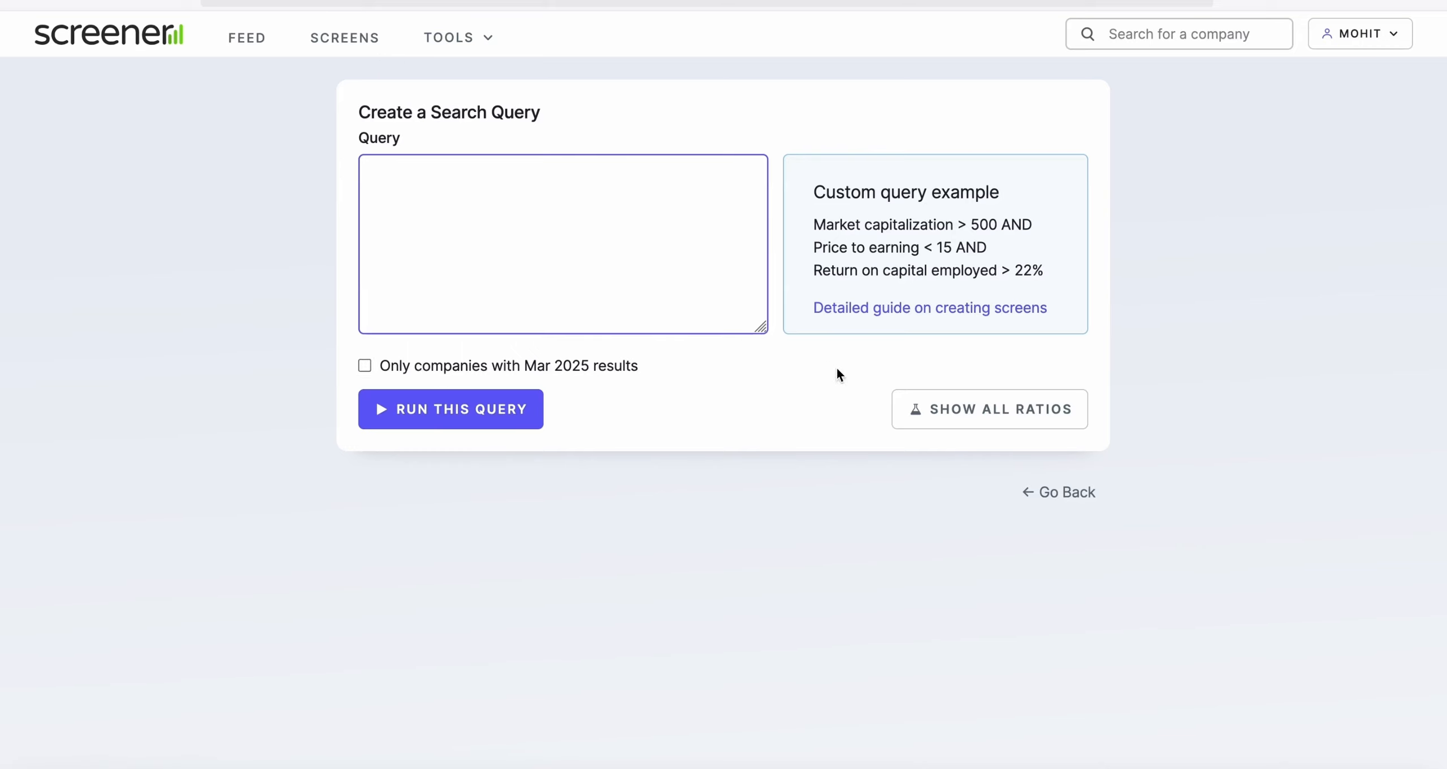
{"action": "left_click", "coordinate": [930, 416]}
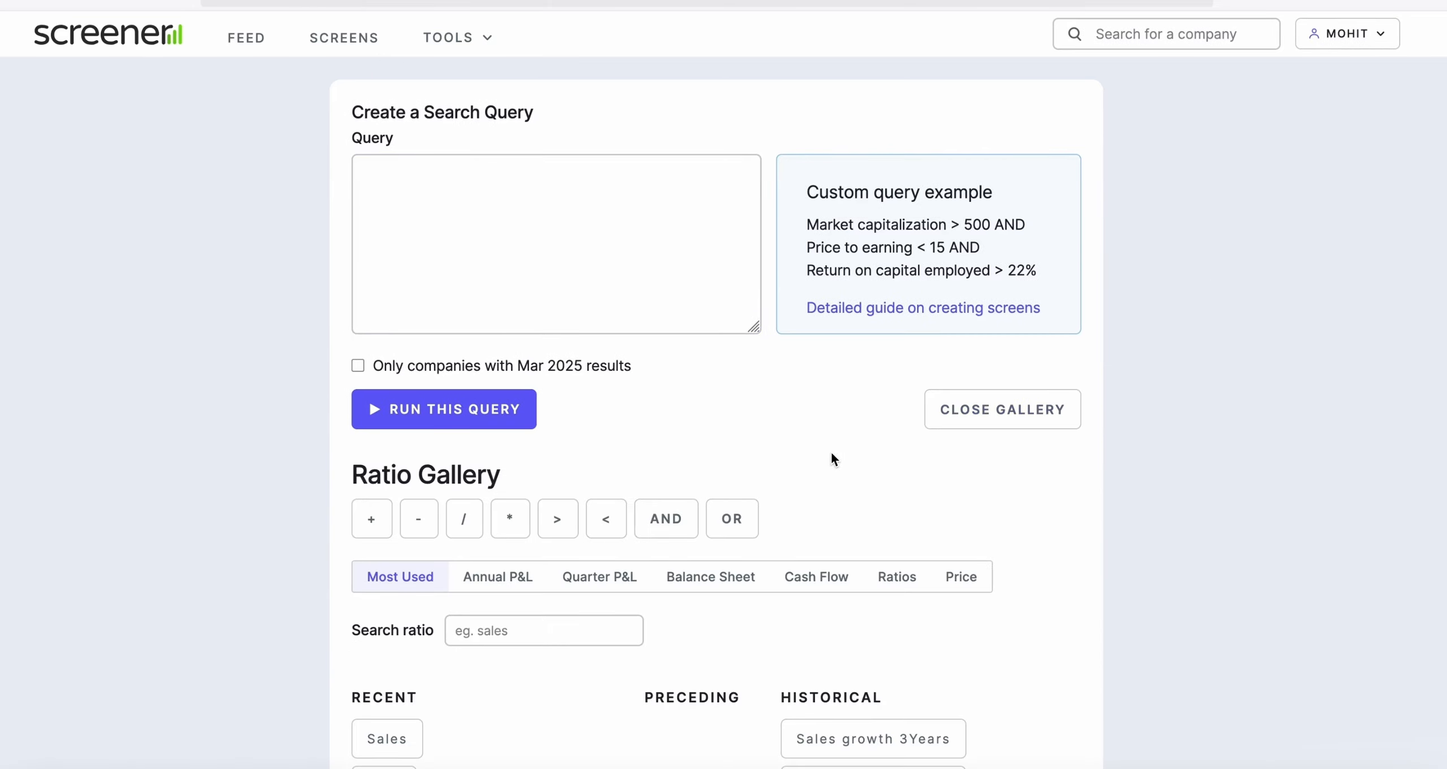
Step: Browse the ratio gallery's Annual P&L, Quarter P&L, Balance Sheet, Cash Flow and Ratios categories
{"action": "scroll", "coordinate": [830, 450], "scroll_direction": "down", "scroll_amount": 3}
{"action": "left_click", "coordinate": [478, 417]}
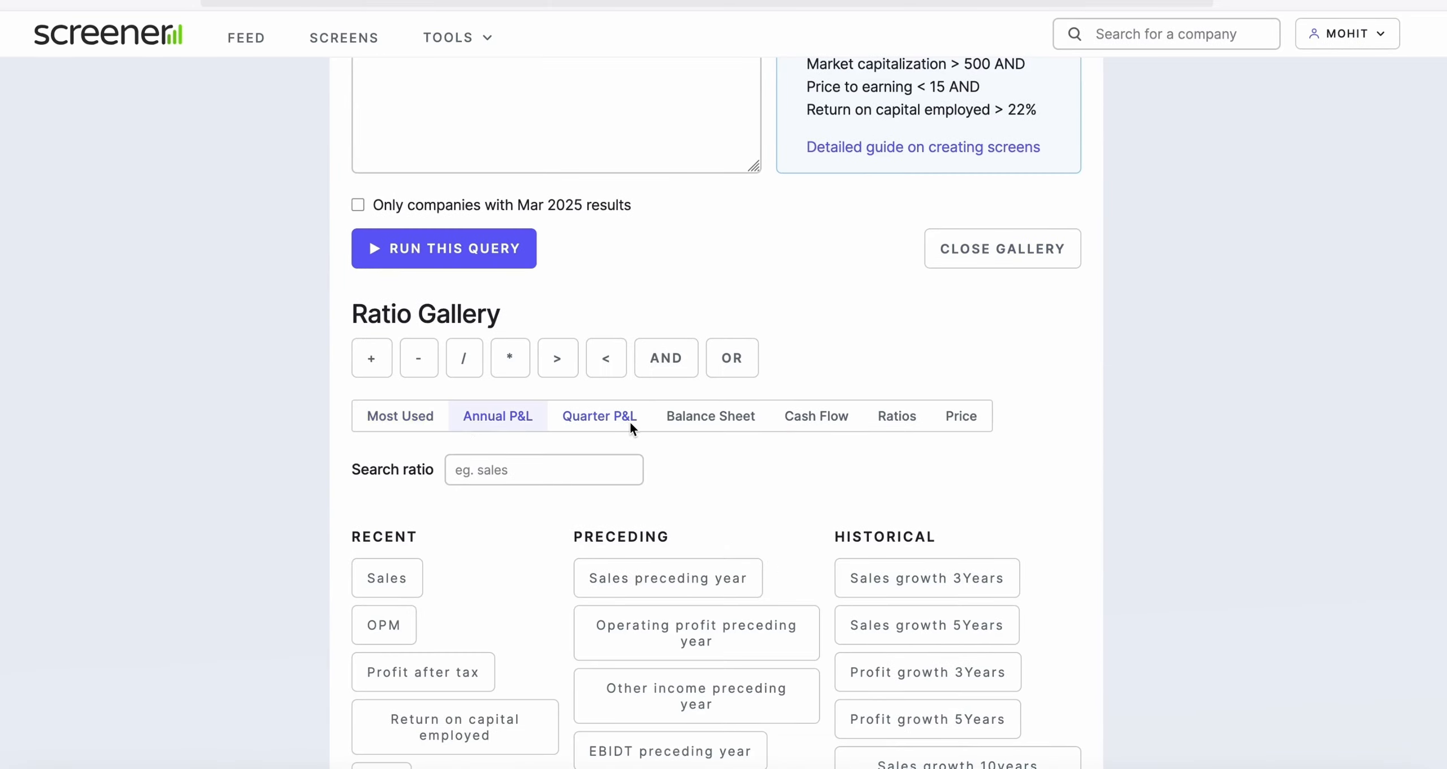
{"action": "left_click", "coordinate": [630, 426]}
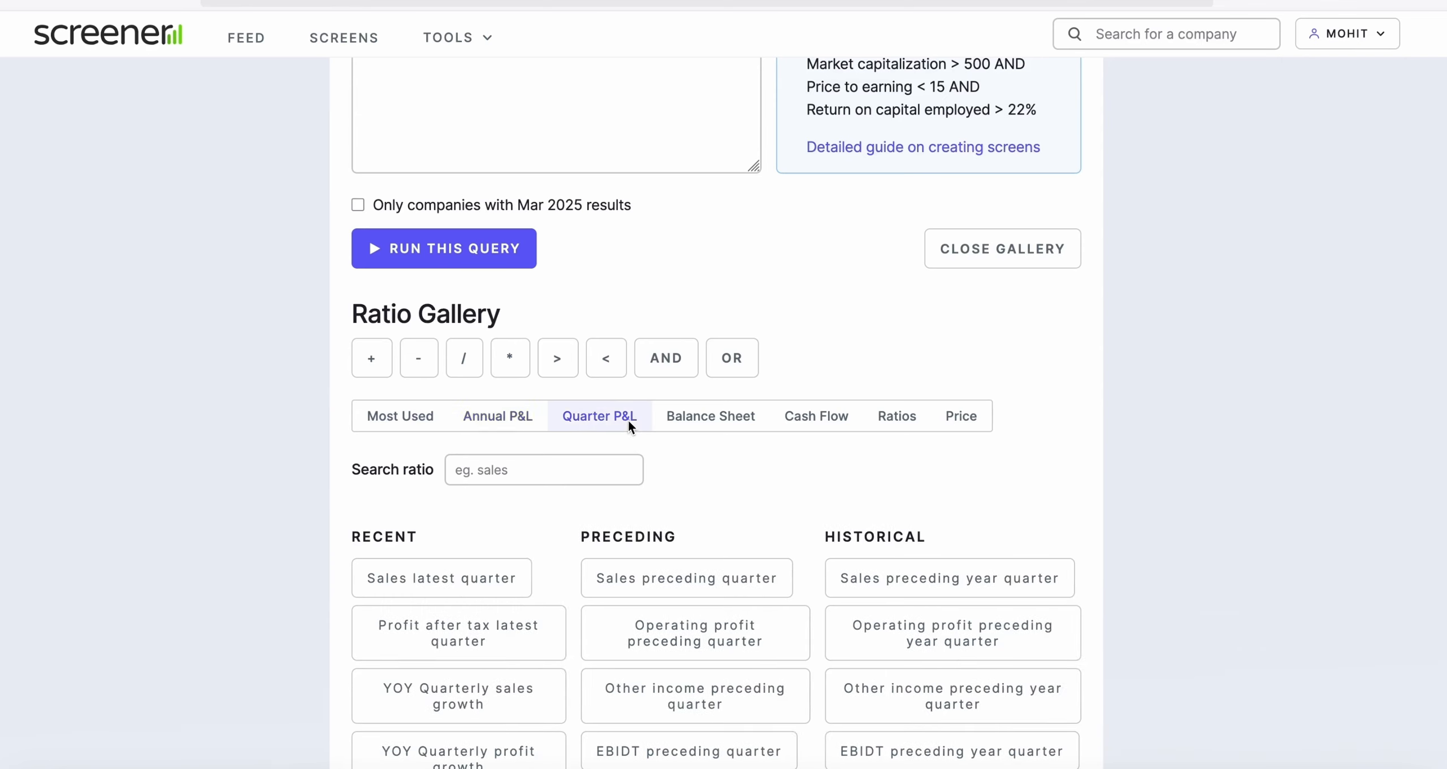
{"action": "left_click", "coordinate": [677, 419]}
{"action": "left_click", "coordinate": [808, 417]}
{"action": "left_click", "coordinate": [895, 417]}
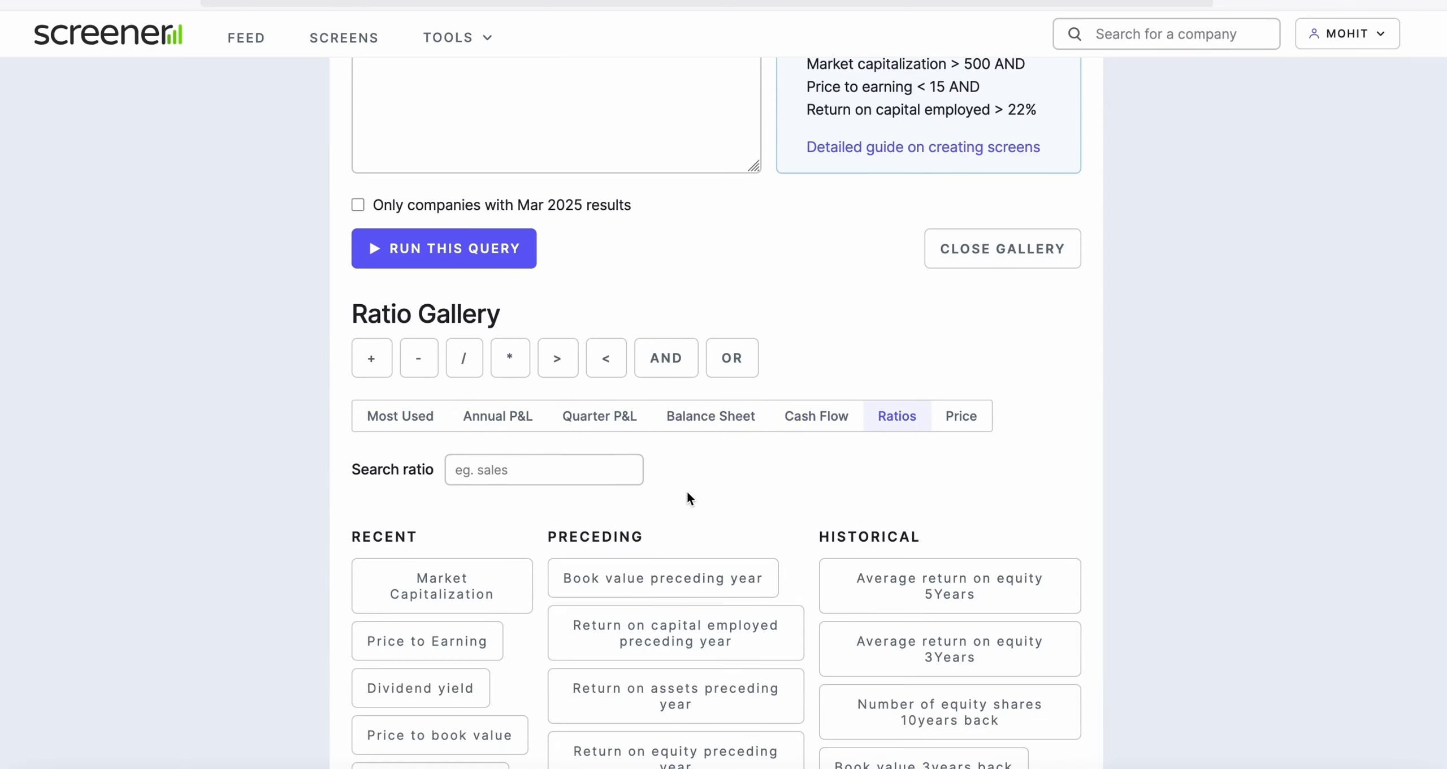
{"action": "scroll", "coordinate": [622, 452], "scroll_direction": "down", "scroll_amount": 3}
{"action": "scroll", "coordinate": [780, 497], "scroll_direction": "down", "scroll_amount": 5}
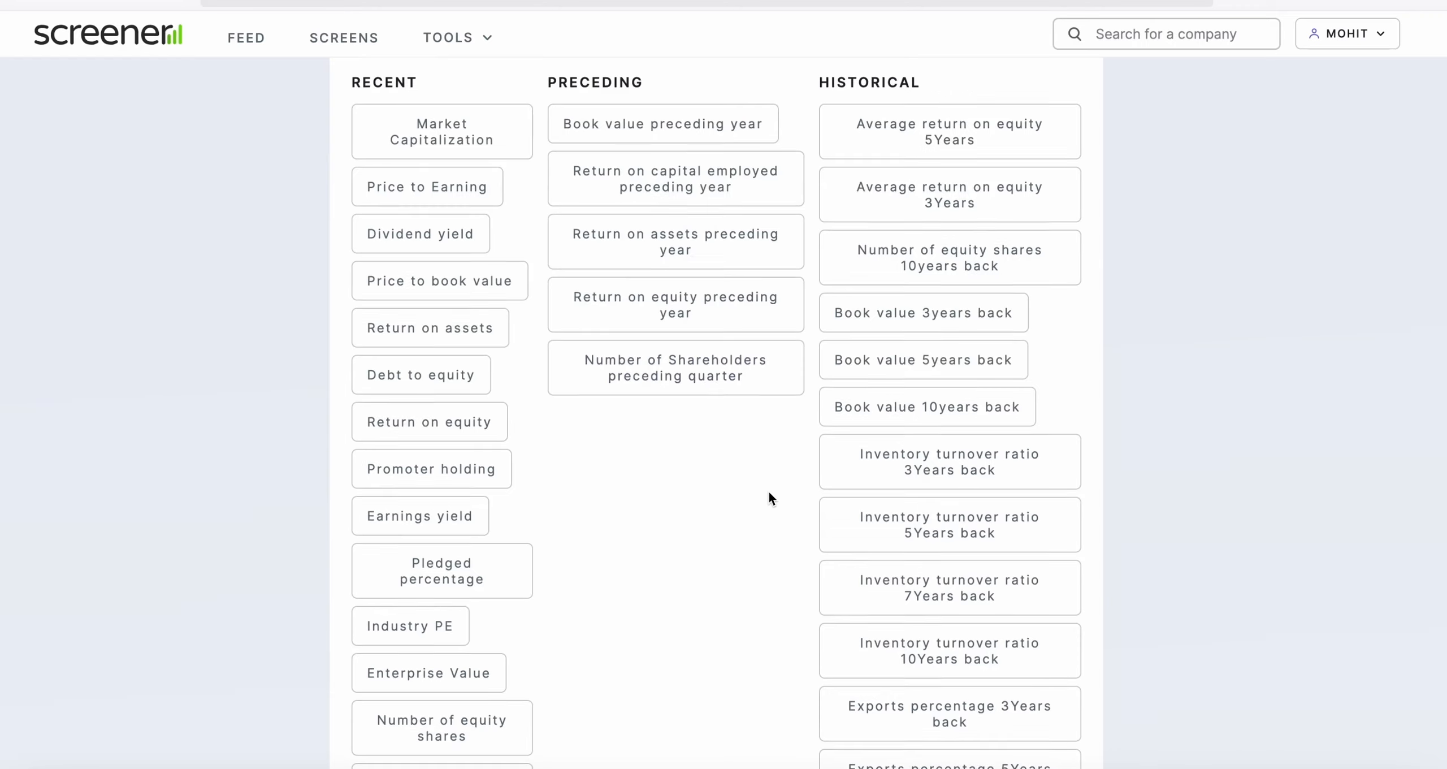
{"action": "scroll", "coordinate": [769, 495], "scroll_direction": "down", "scroll_amount": 10}
{"action": "scroll", "coordinate": [766, 497], "scroll_direction": "up", "scroll_amount": 15}
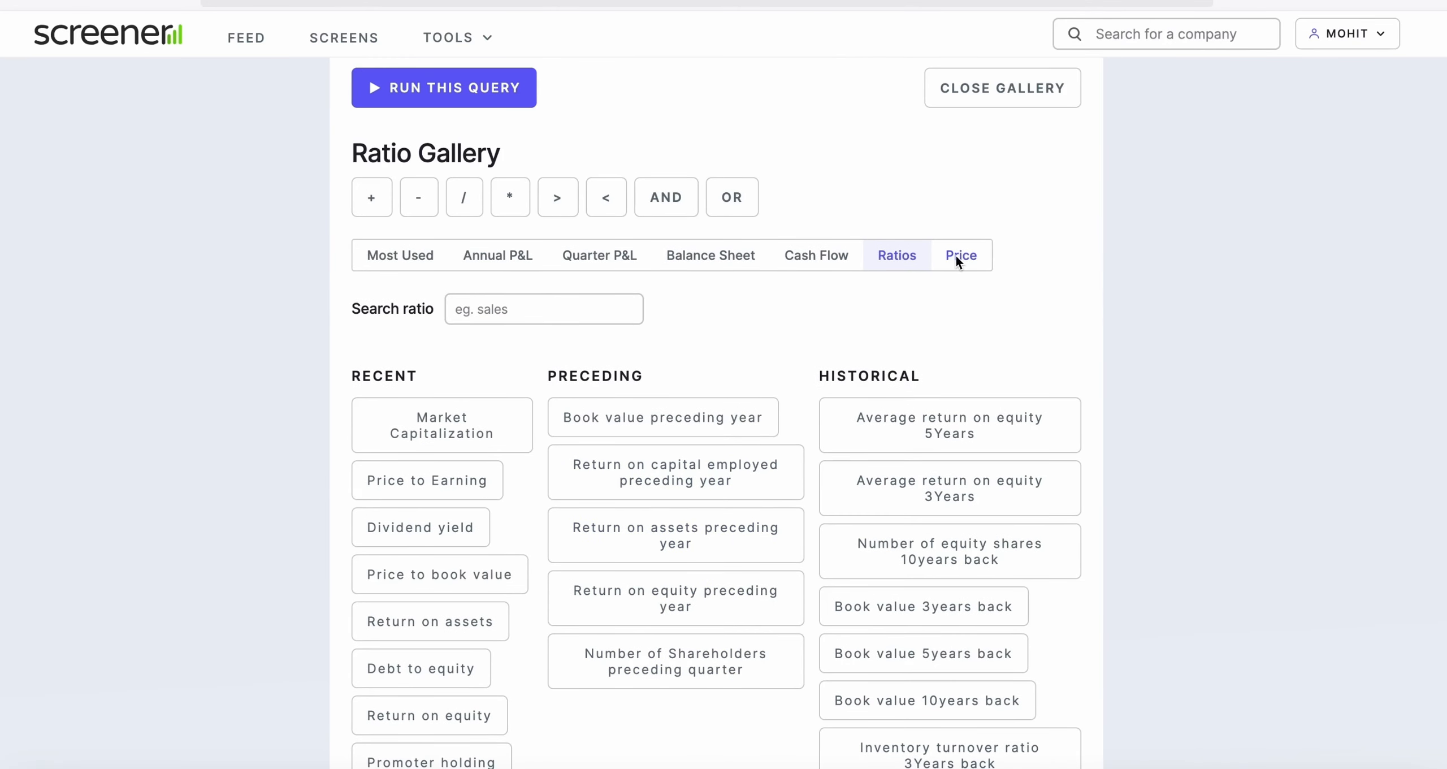
Step: Examine the Price category of the ratio gallery for its price, volume, return, DMA, RSI and MACD criteria
{"action": "left_click", "coordinate": [955, 258]}
{"action": "scroll", "coordinate": [757, 365], "scroll_direction": "down", "scroll_amount": 2}
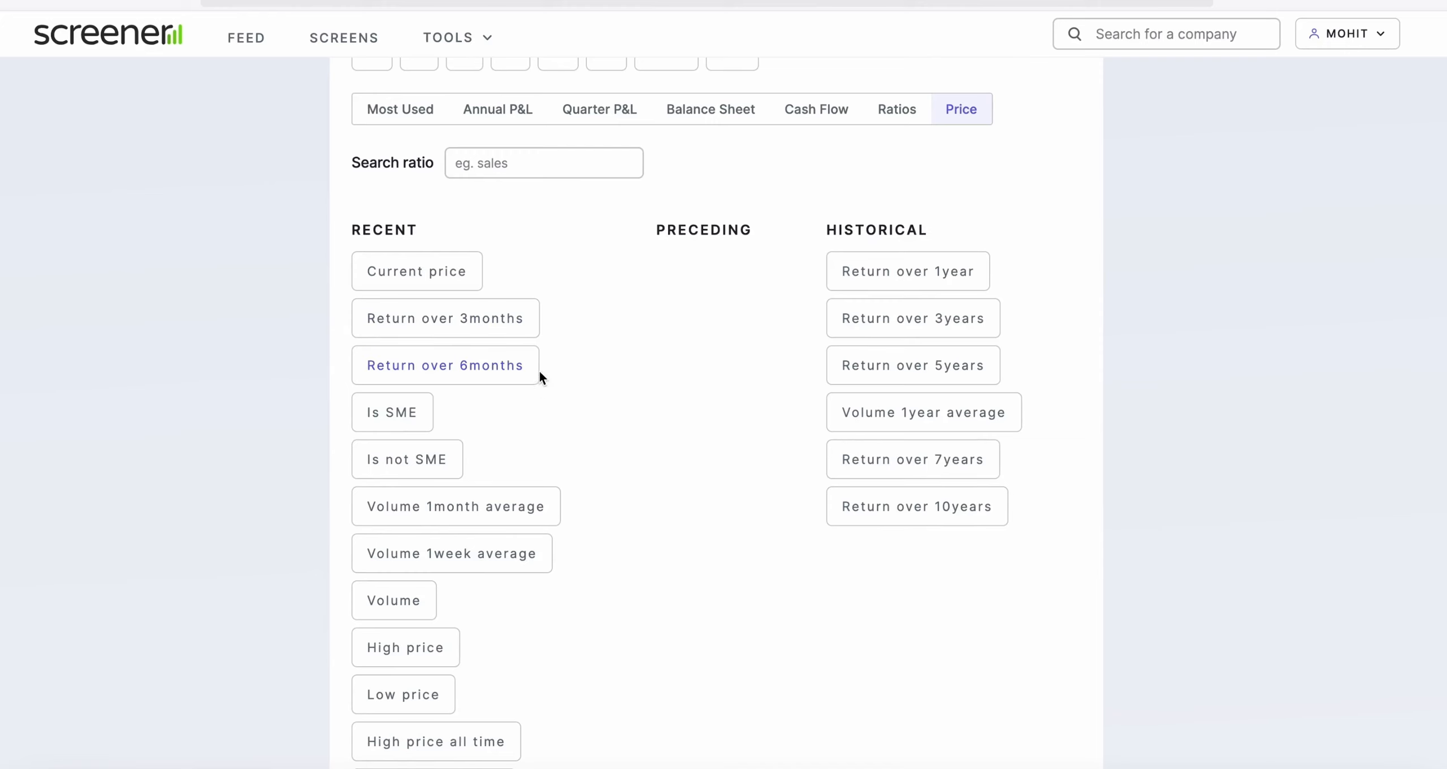
{"action": "scroll", "coordinate": [621, 500], "scroll_direction": "down", "scroll_amount": 1}
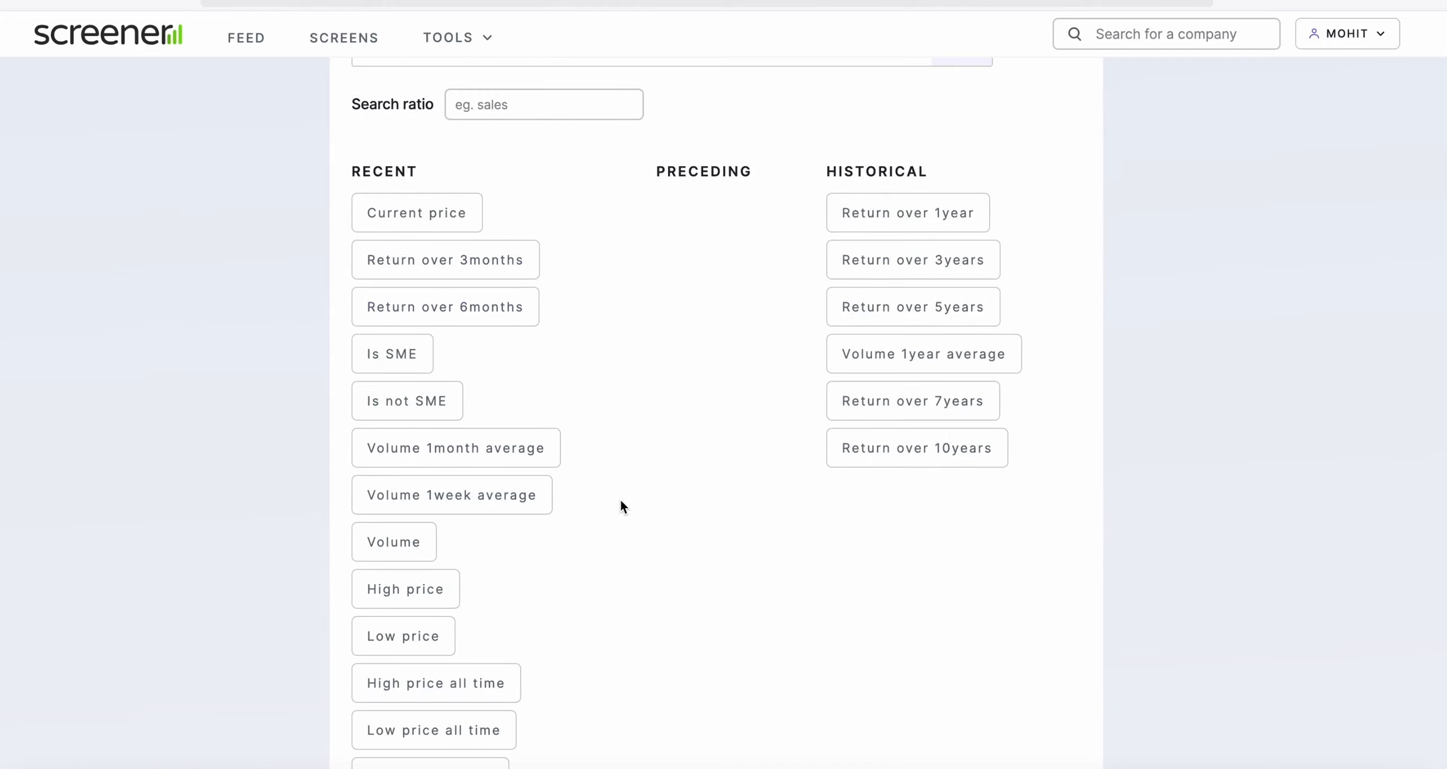
{"action": "scroll", "coordinate": [480, 556], "scroll_direction": "down", "scroll_amount": 2}
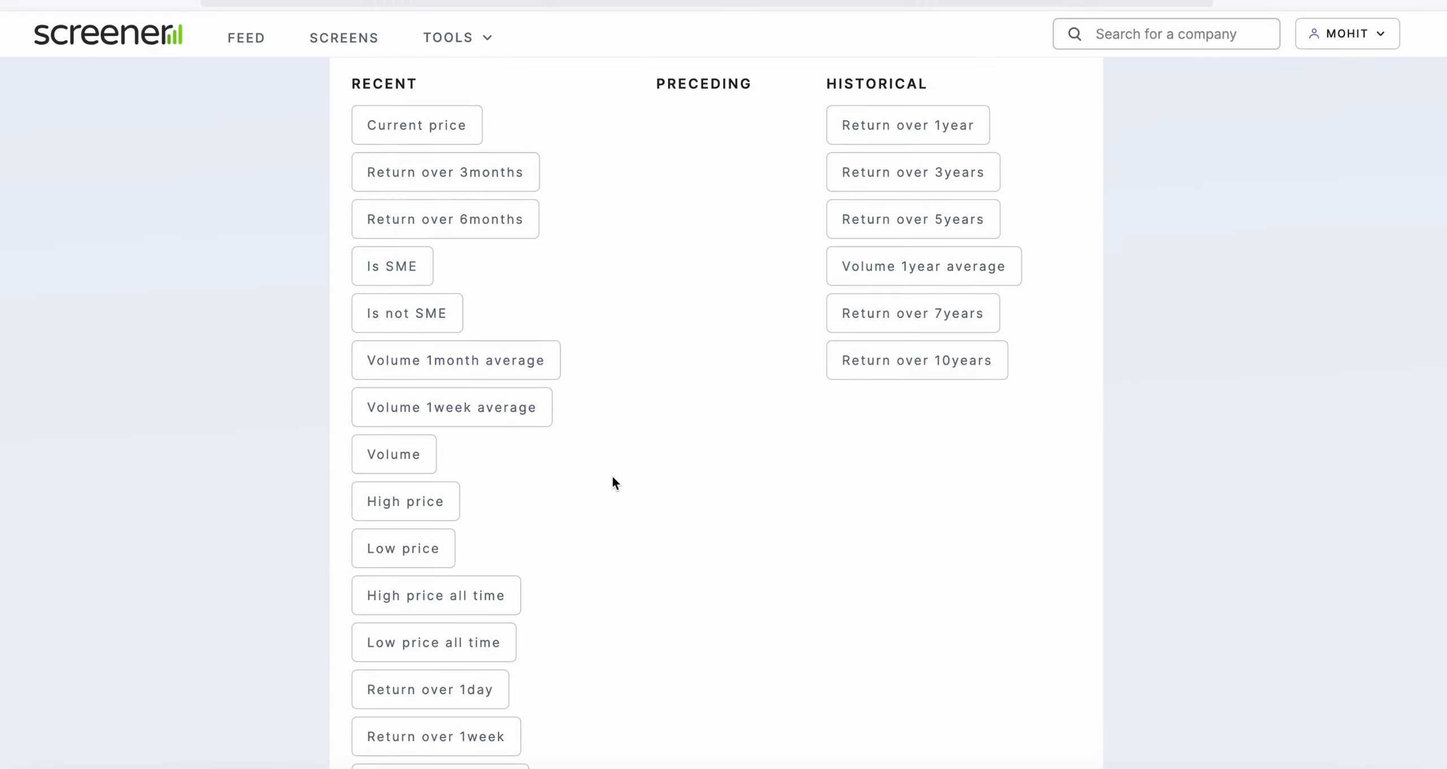
{"action": "scroll", "coordinate": [614, 482], "scroll_direction": "down", "scroll_amount": 3}
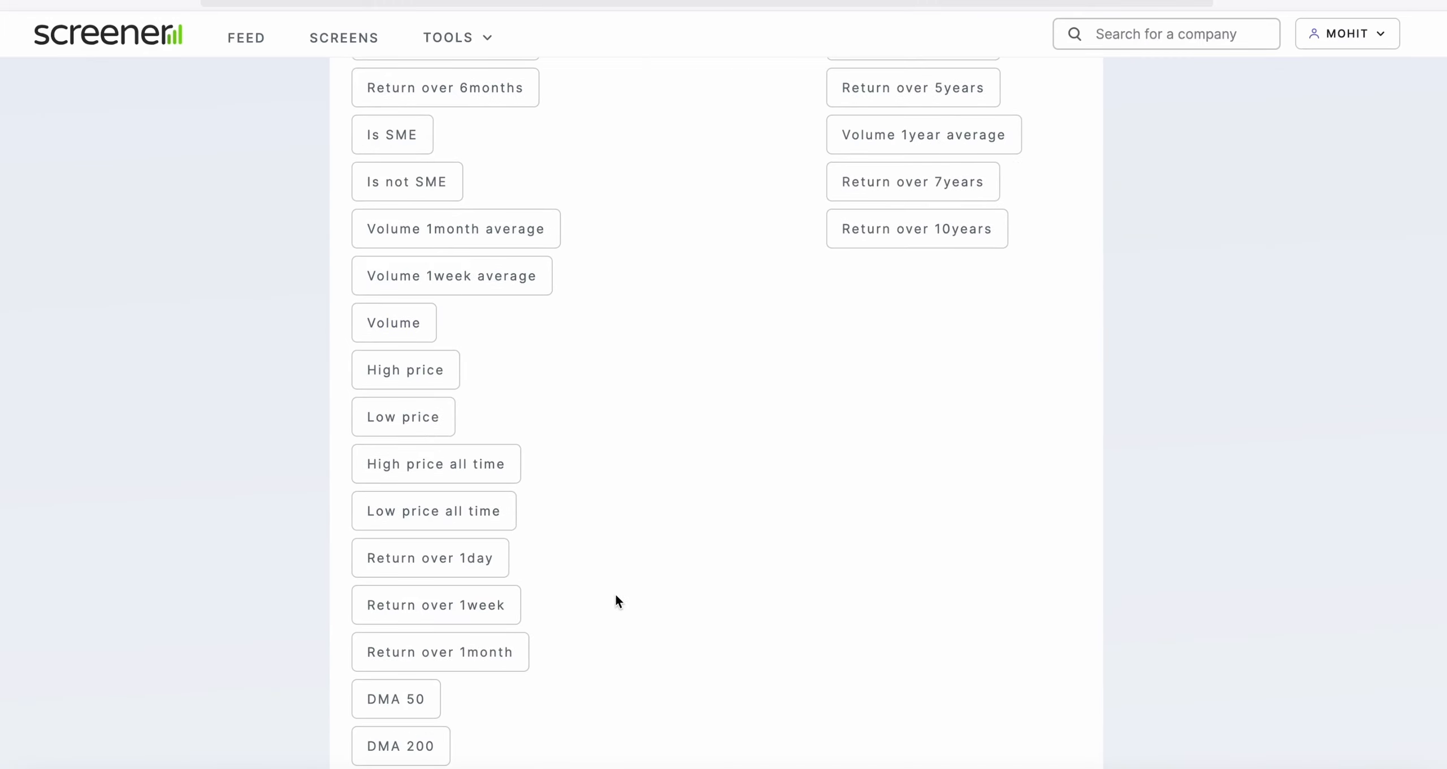
{"action": "scroll", "coordinate": [500, 571], "scroll_direction": "down", "scroll_amount": 3}
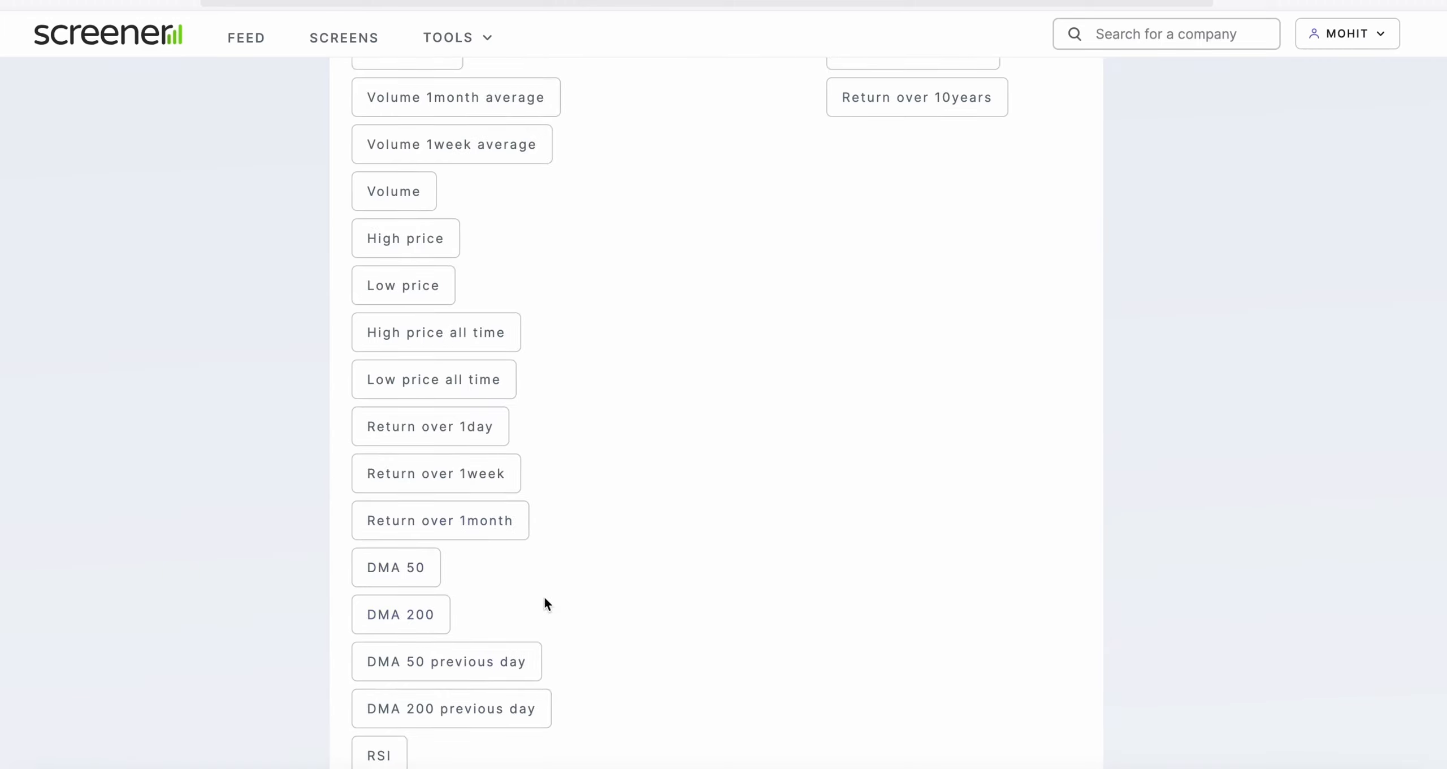
{"action": "scroll", "coordinate": [543, 599], "scroll_direction": "down", "scroll_amount": 4}
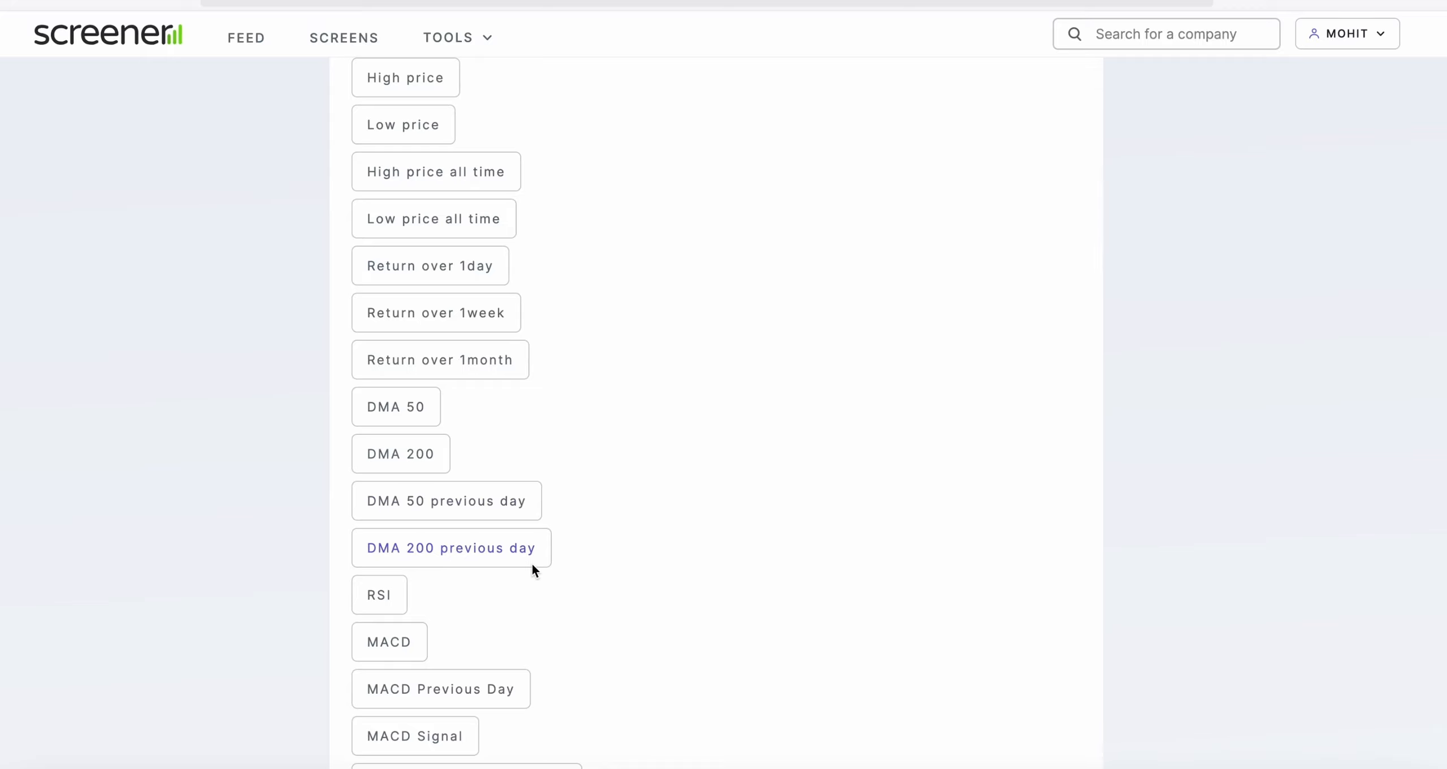
{"action": "scroll", "coordinate": [571, 562], "scroll_direction": "down", "scroll_amount": 4}
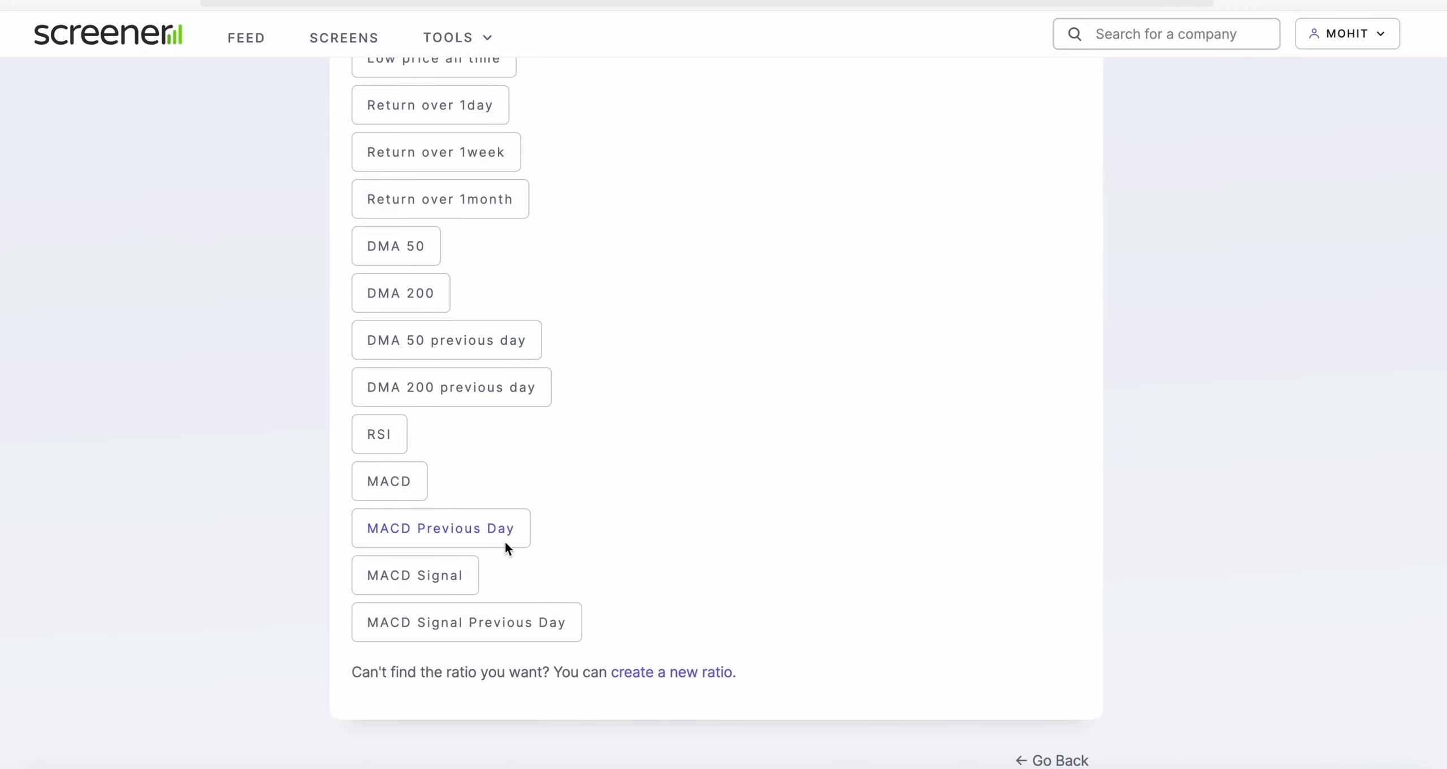
{"action": "scroll", "coordinate": [504, 538], "scroll_direction": "up", "scroll_amount": 20}
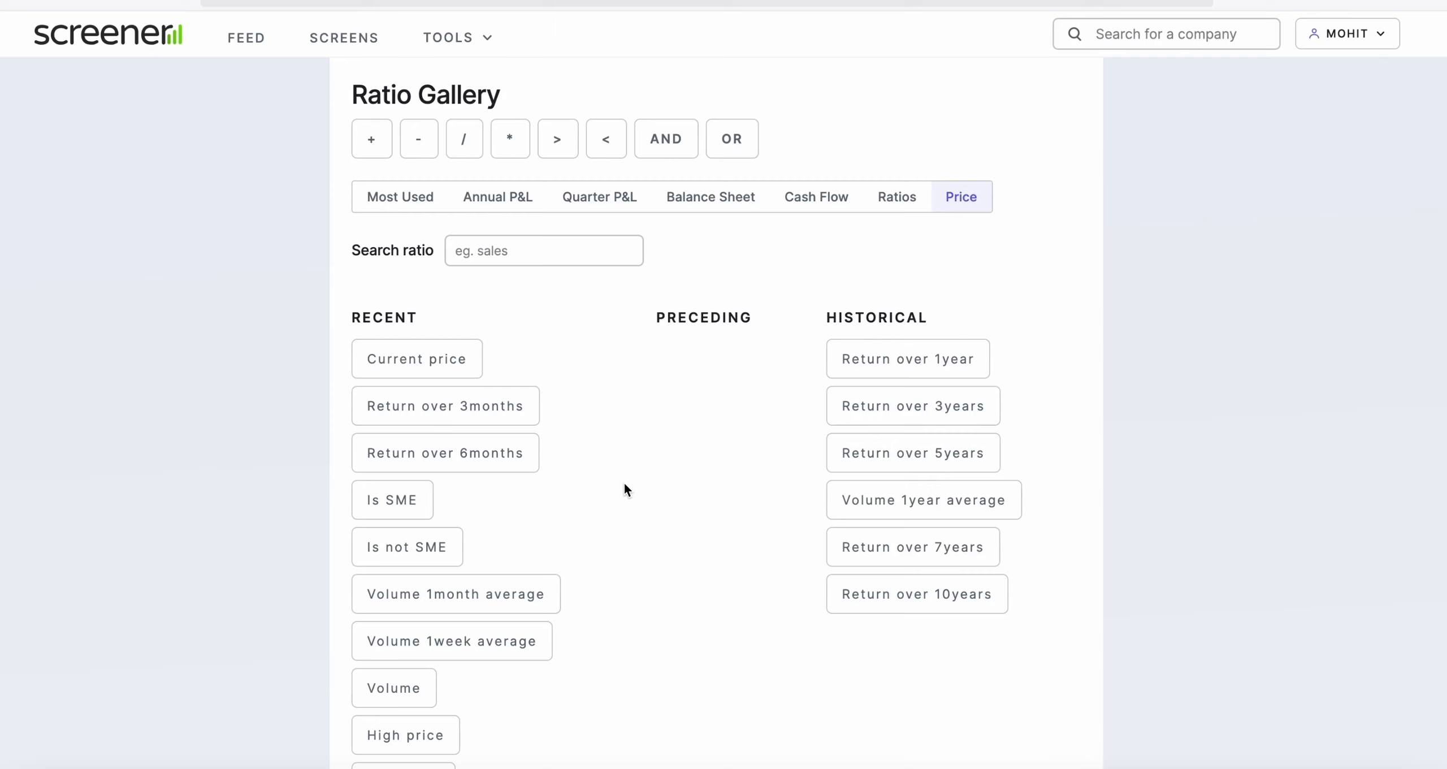
{"action": "scroll", "coordinate": [624, 483], "scroll_direction": "down", "scroll_amount": 3}
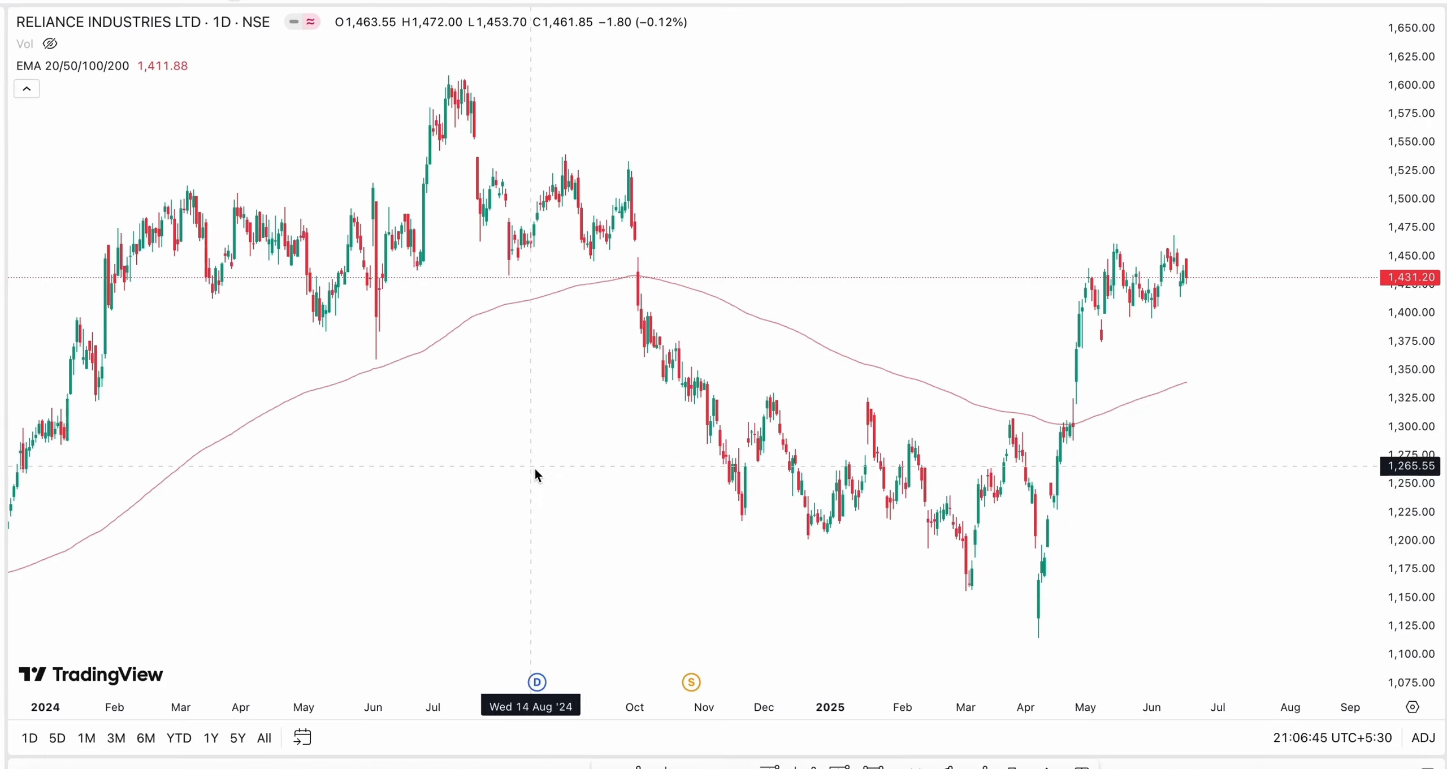
Step: In TradingView, draw a horizontal ray at about 1,115.35 on the April 2025 low of the Reliance Industries daily chart
{"action": "scroll", "coordinate": [537, 468], "scroll_direction": "down", "scroll_amount": 2}
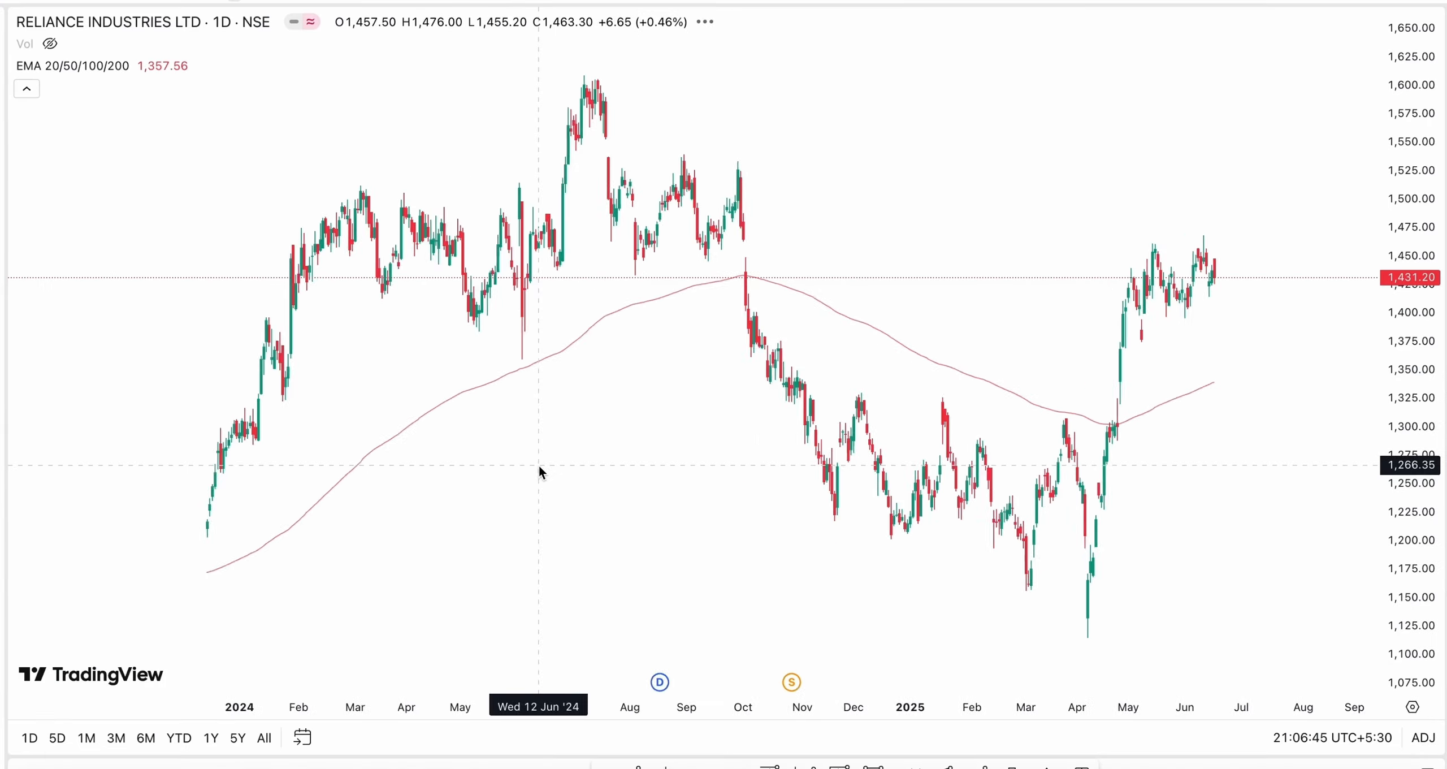
{"action": "scroll", "coordinate": [539, 468], "scroll_direction": "down", "scroll_amount": 1}
{"action": "scroll", "coordinate": [540, 466], "scroll_direction": "up", "scroll_amount": 3}
{"action": "scroll", "coordinate": [538, 469], "scroll_direction": "up", "scroll_amount": 1}
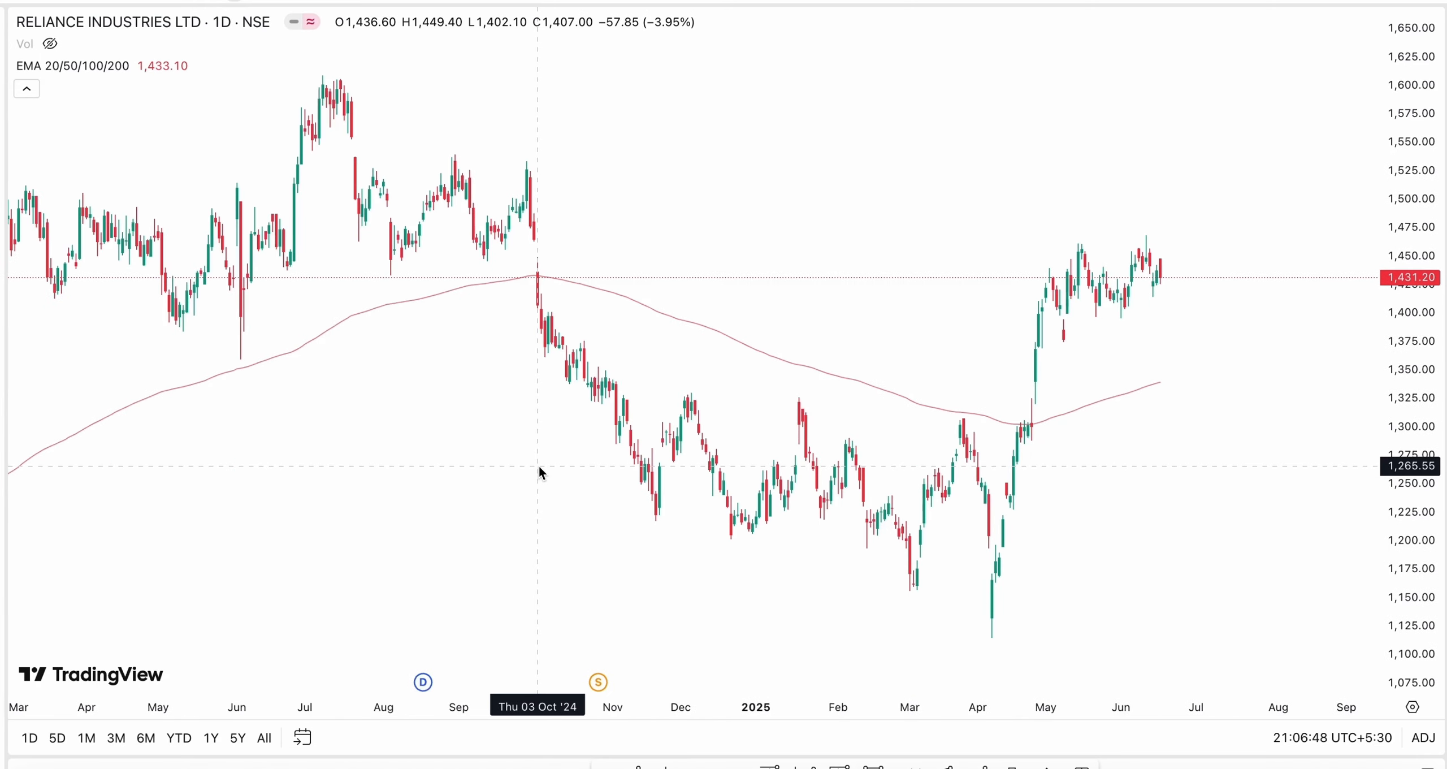
{"action": "scroll", "coordinate": [538, 469], "scroll_direction": "up", "scroll_amount": 1}
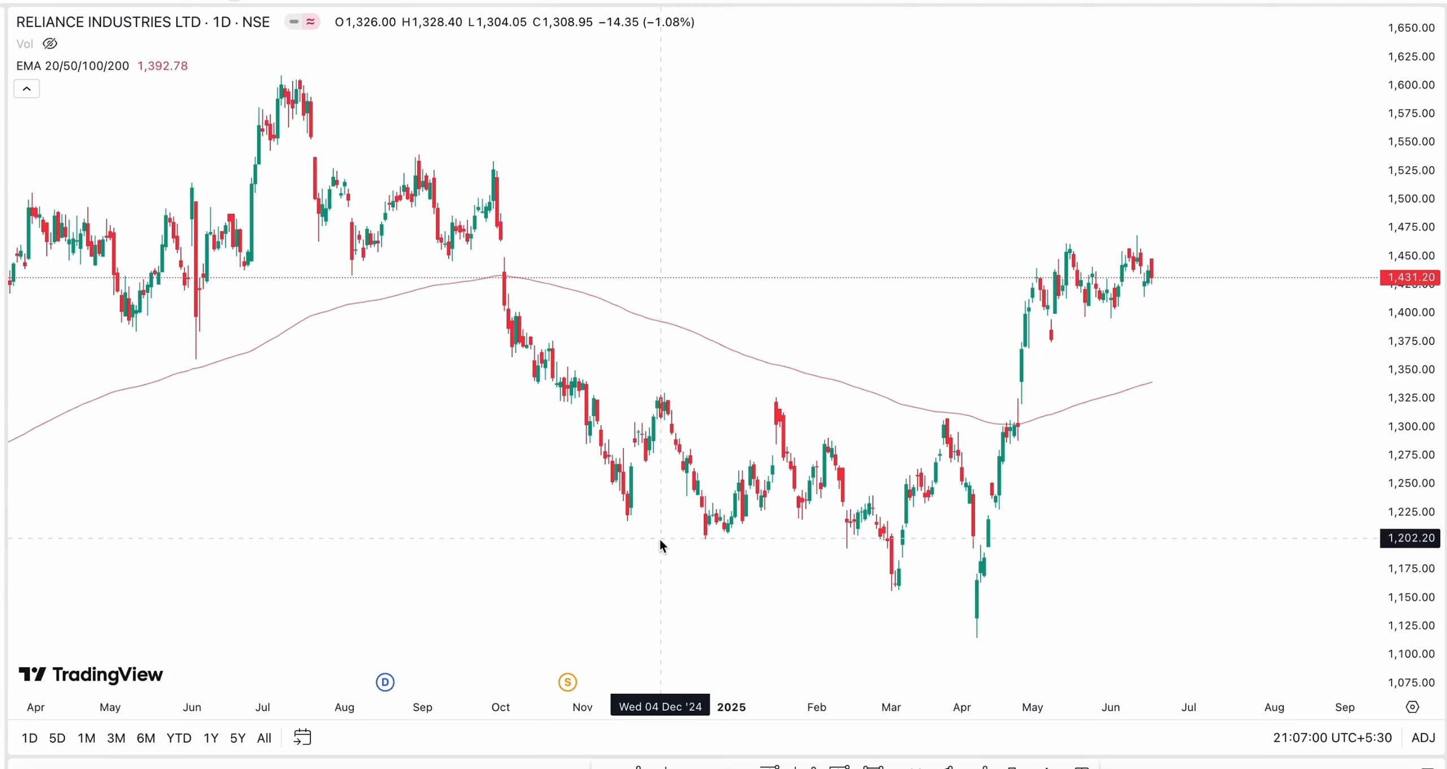
{"action": "scroll", "coordinate": [659, 540], "scroll_direction": "up", "scroll_amount": 1}
{"action": "scroll", "coordinate": [659, 540], "scroll_direction": "up", "scroll_amount": 3}
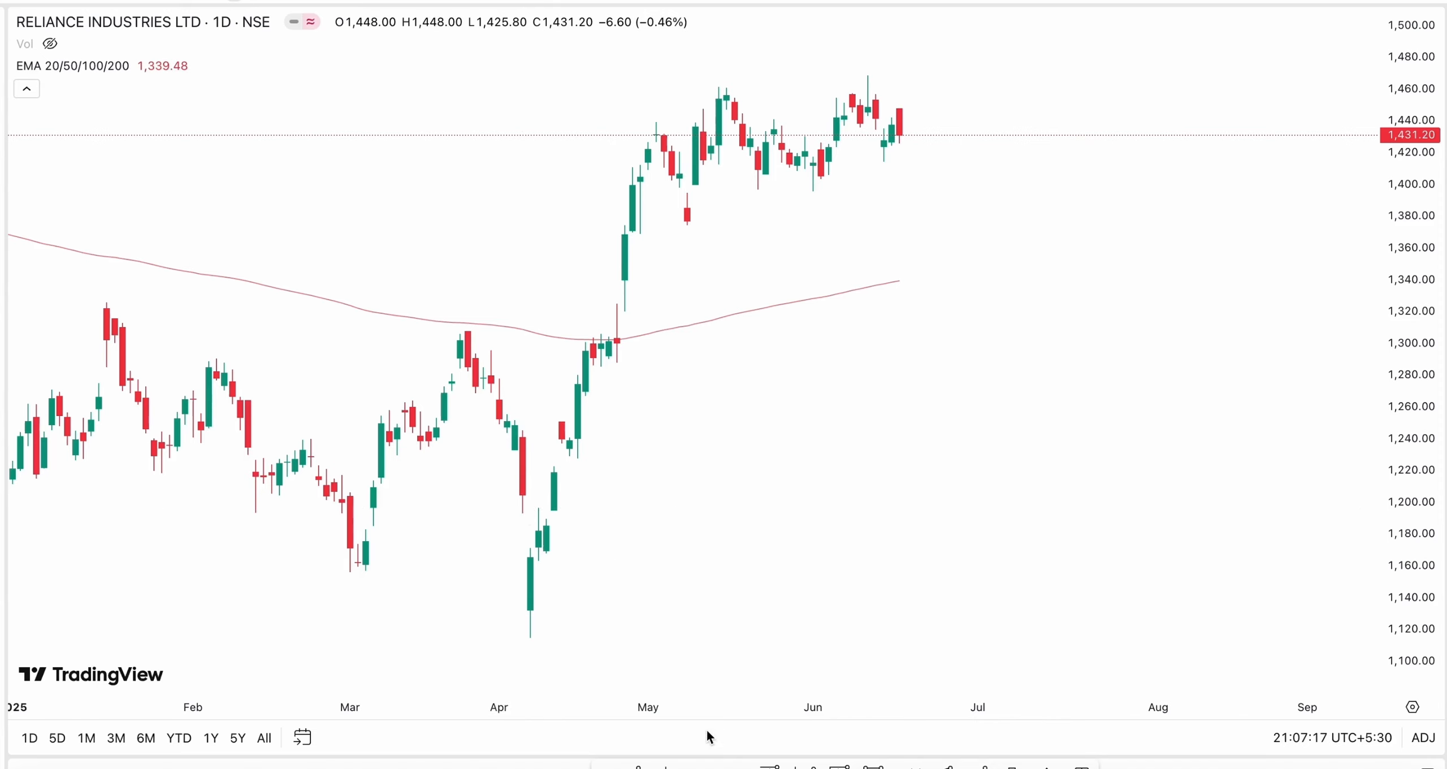
{"action": "left_click", "coordinate": [511, 636]}
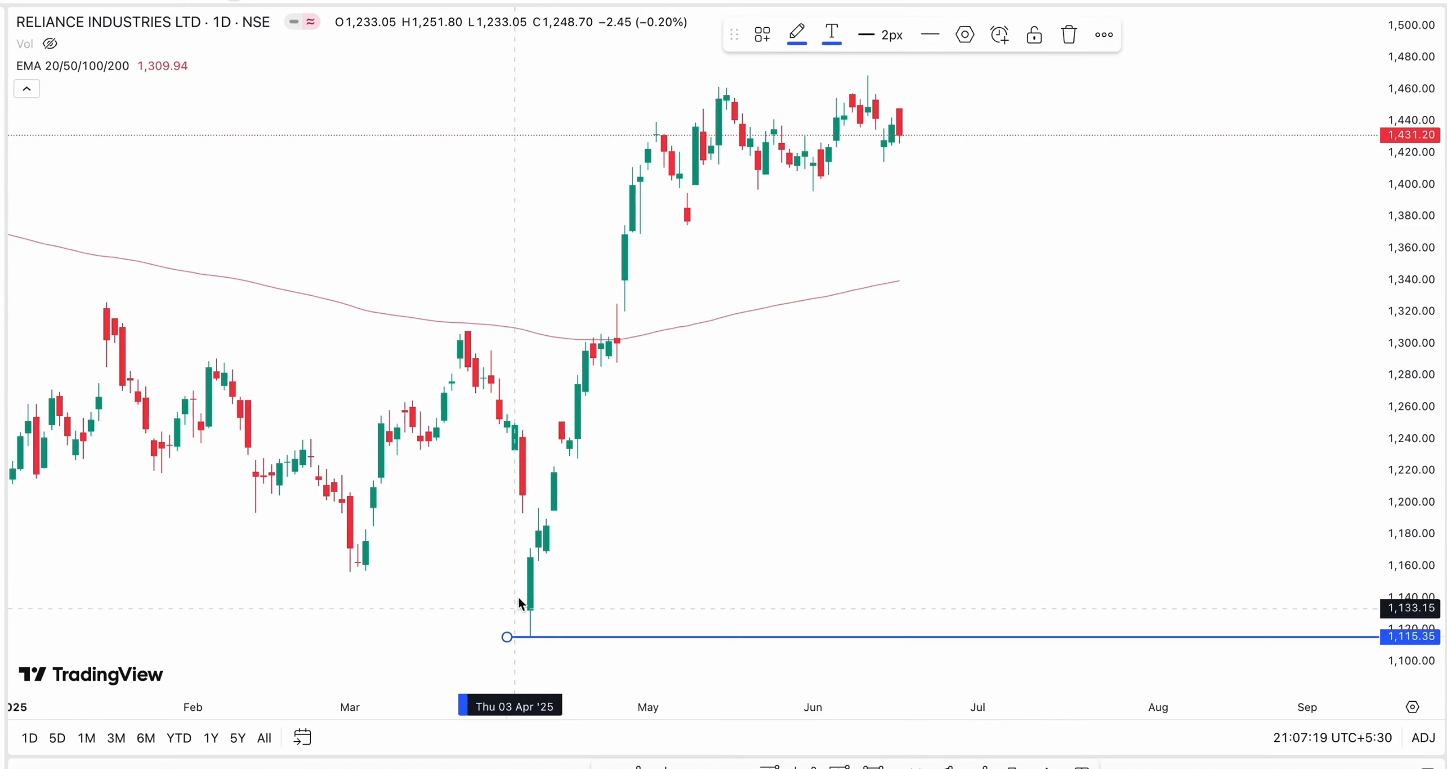
{"action": "left_click", "coordinate": [734, 766]}
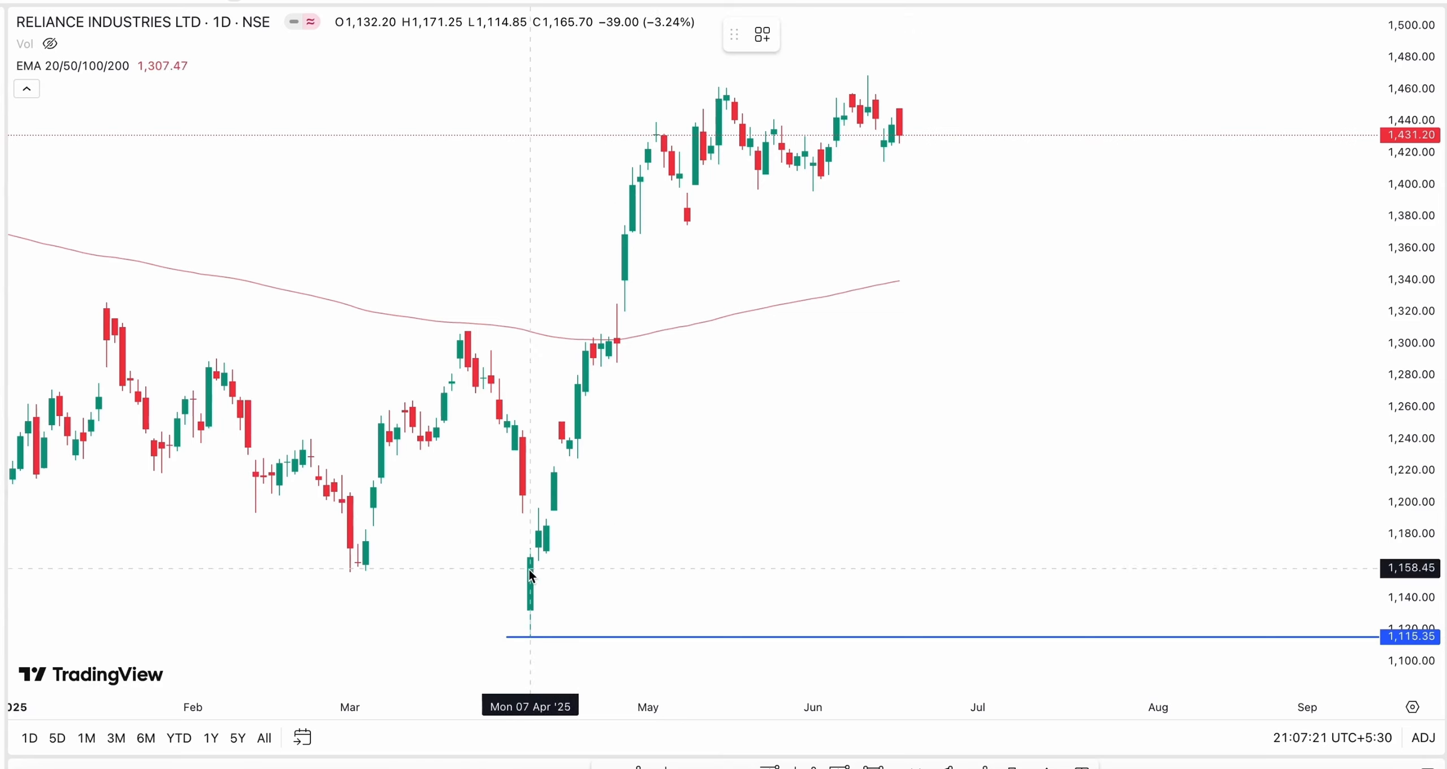
{"action": "left_click", "coordinate": [508, 506]}
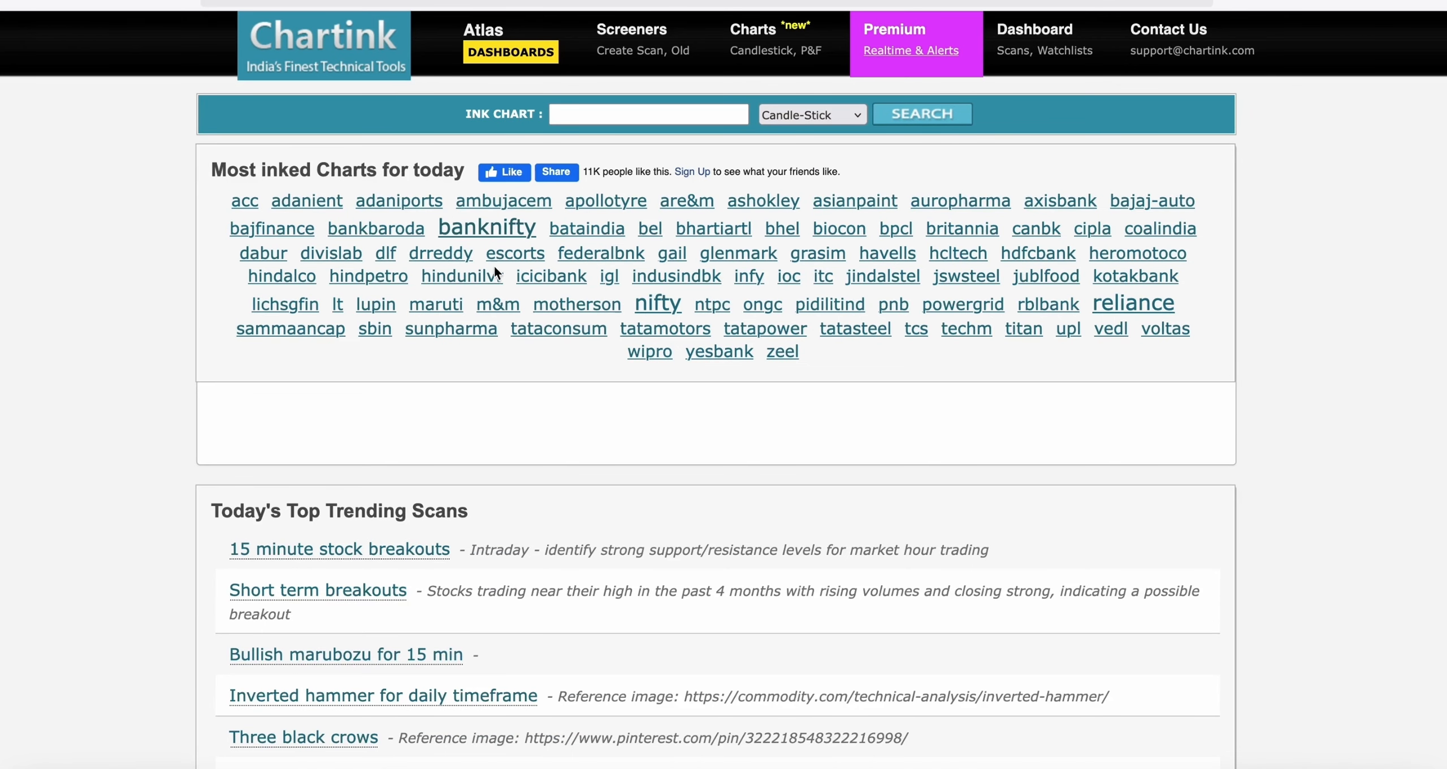
Step: In Chartink, open the stock screener page for creating a scan and look over its filter area
{"action": "left_click", "coordinate": [618, 54]}
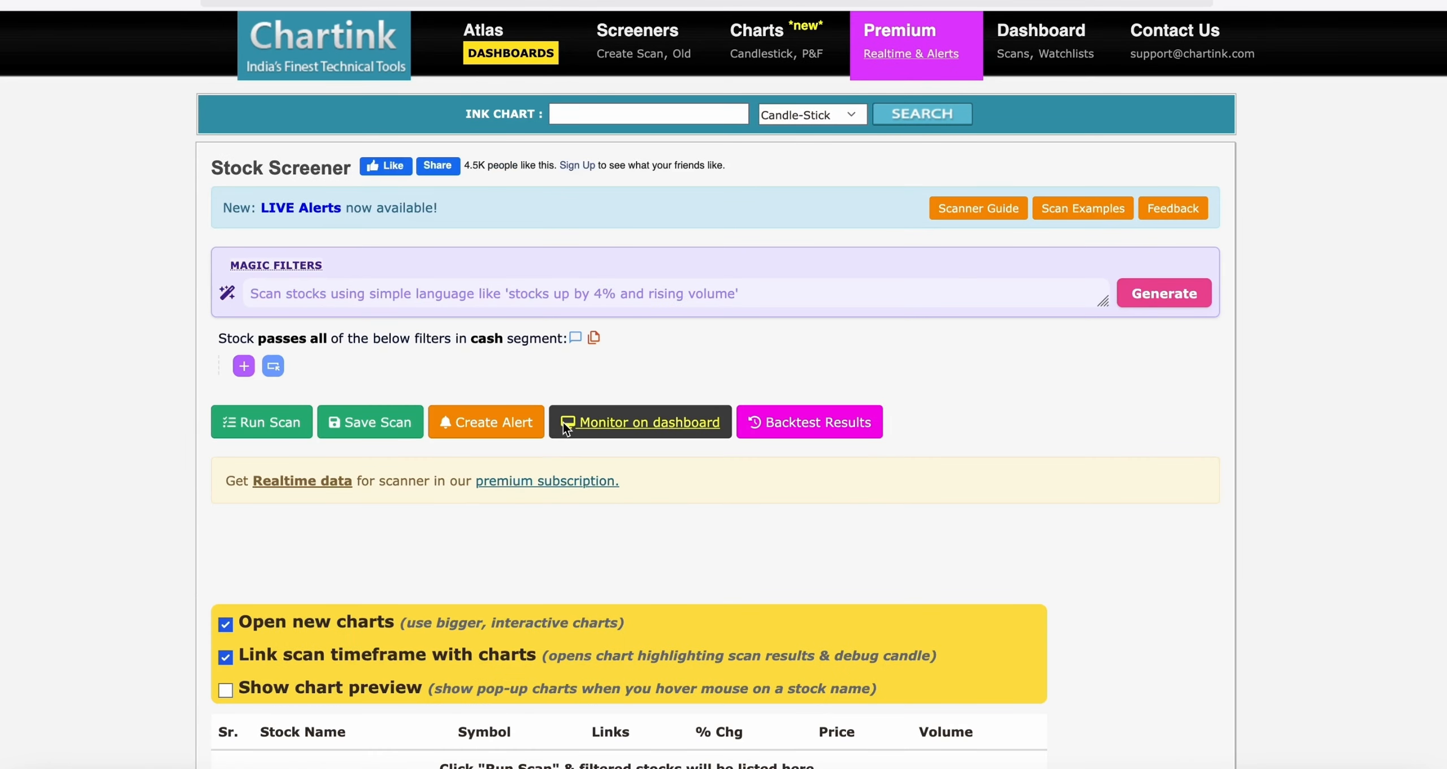
{"action": "scroll", "coordinate": [507, 457], "scroll_direction": "down", "scroll_amount": 8}
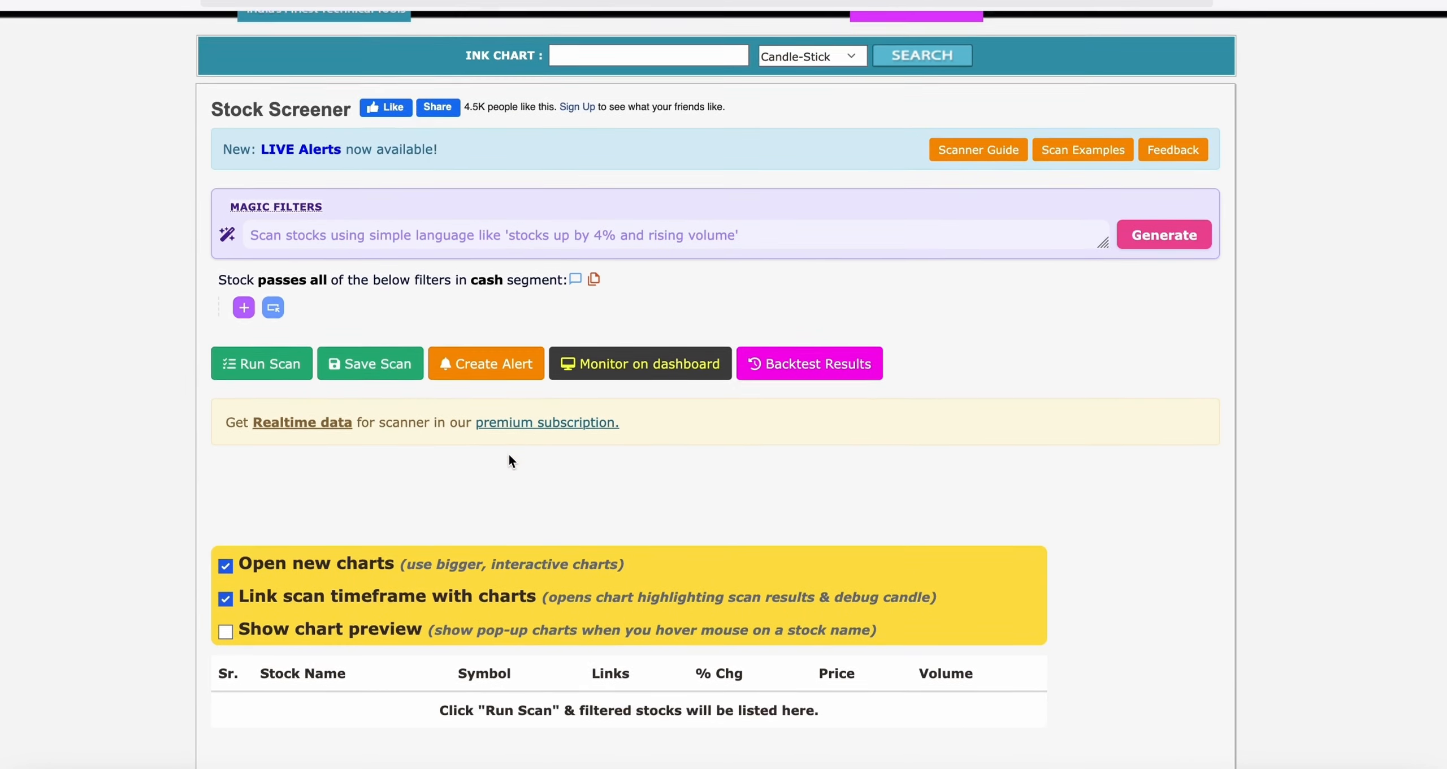
{"action": "scroll", "coordinate": [514, 460], "scroll_direction": "up", "scroll_amount": 8}
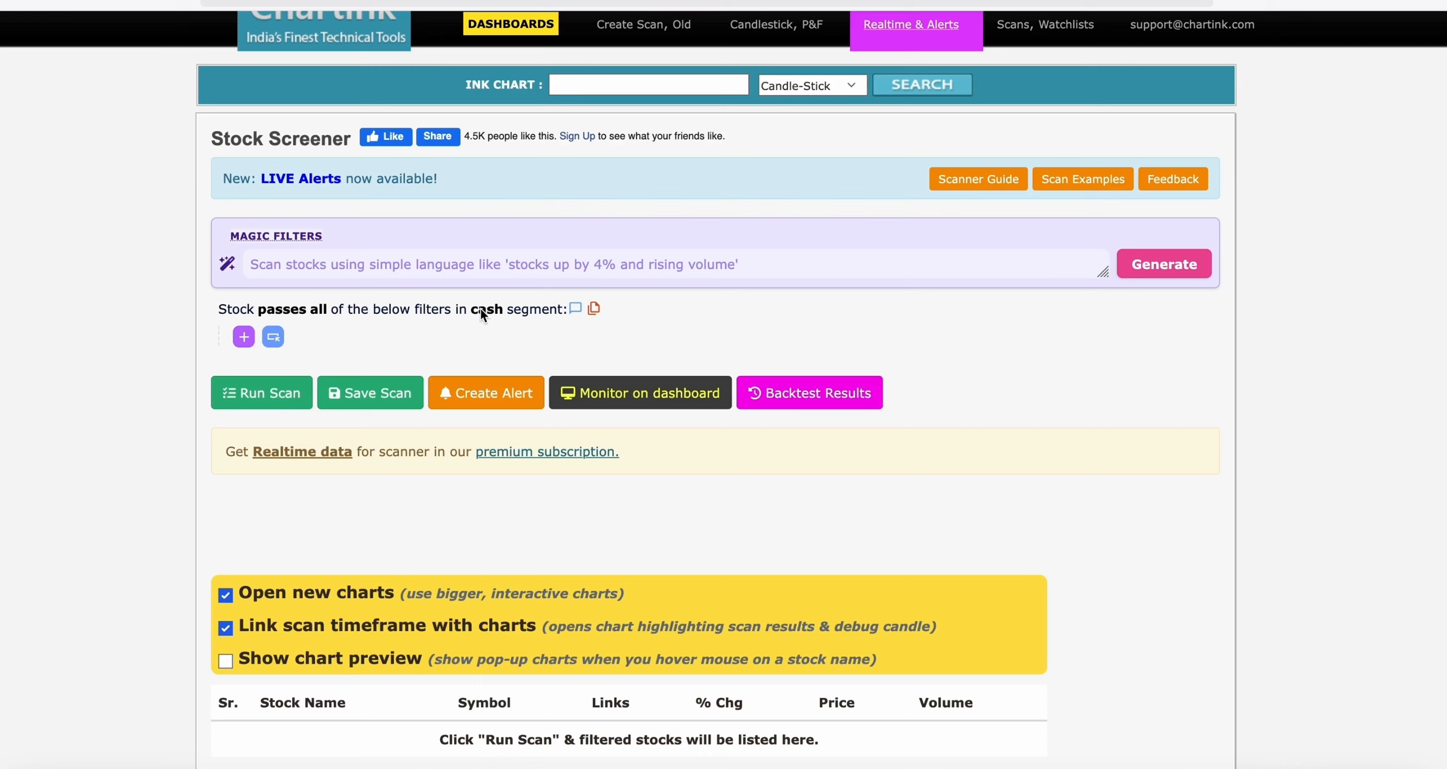
Step: Review the stock segments available for the scan and set its segment to watchlist
{"action": "left_click", "coordinate": [314, 312]}
{"action": "left_click", "coordinate": [334, 346]}
{"action": "left_click", "coordinate": [471, 310]}
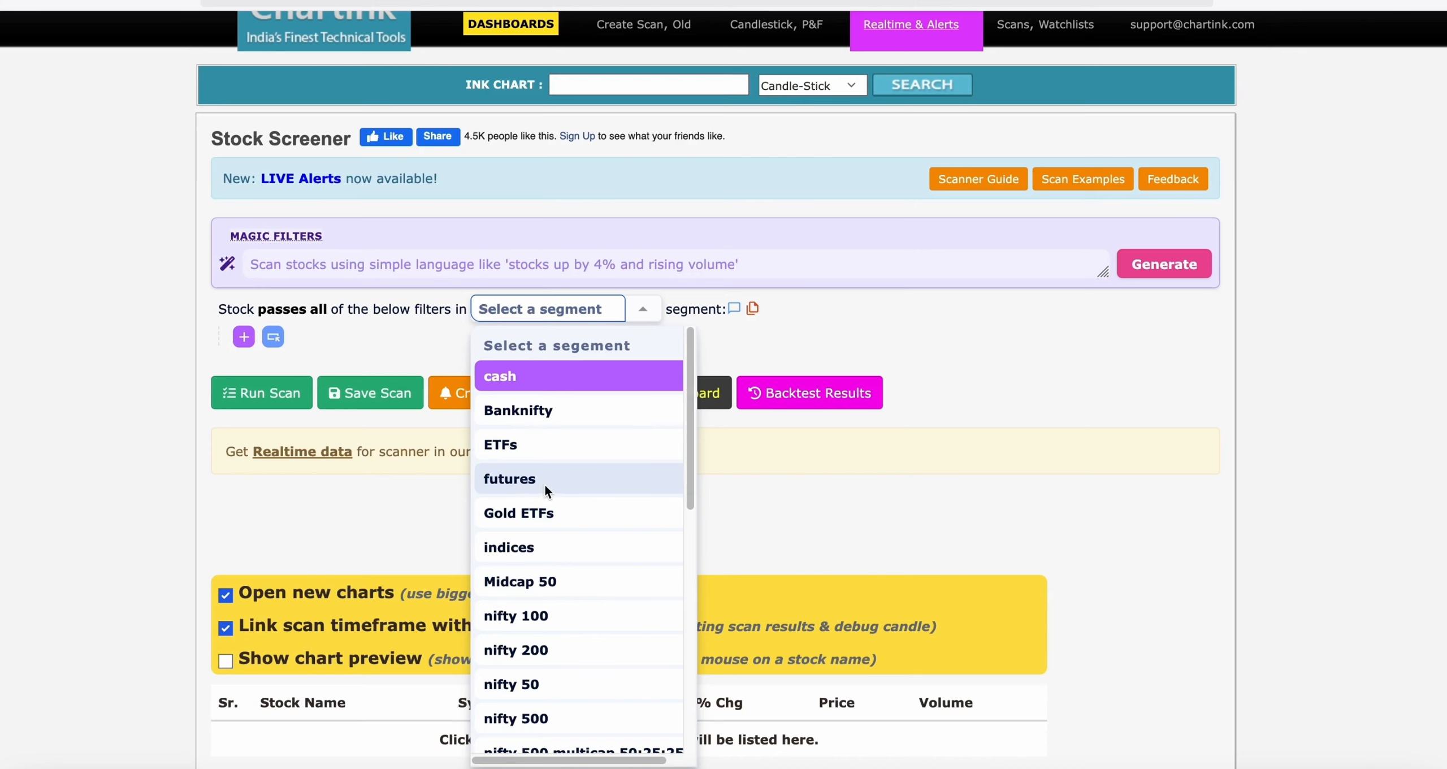
{"action": "scroll", "coordinate": [545, 485], "scroll_direction": "down", "scroll_amount": 3}
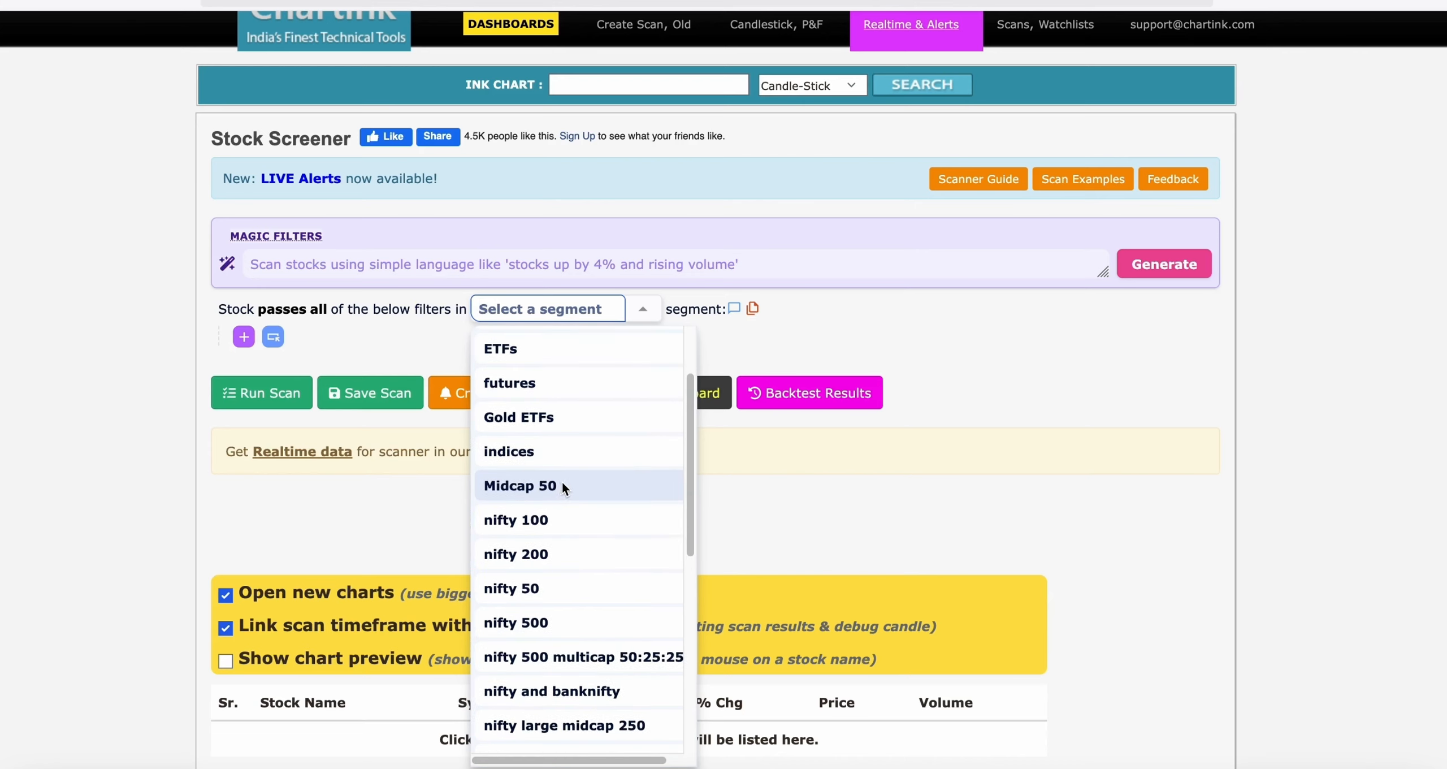
{"action": "scroll", "coordinate": [561, 479], "scroll_direction": "down", "scroll_amount": 3}
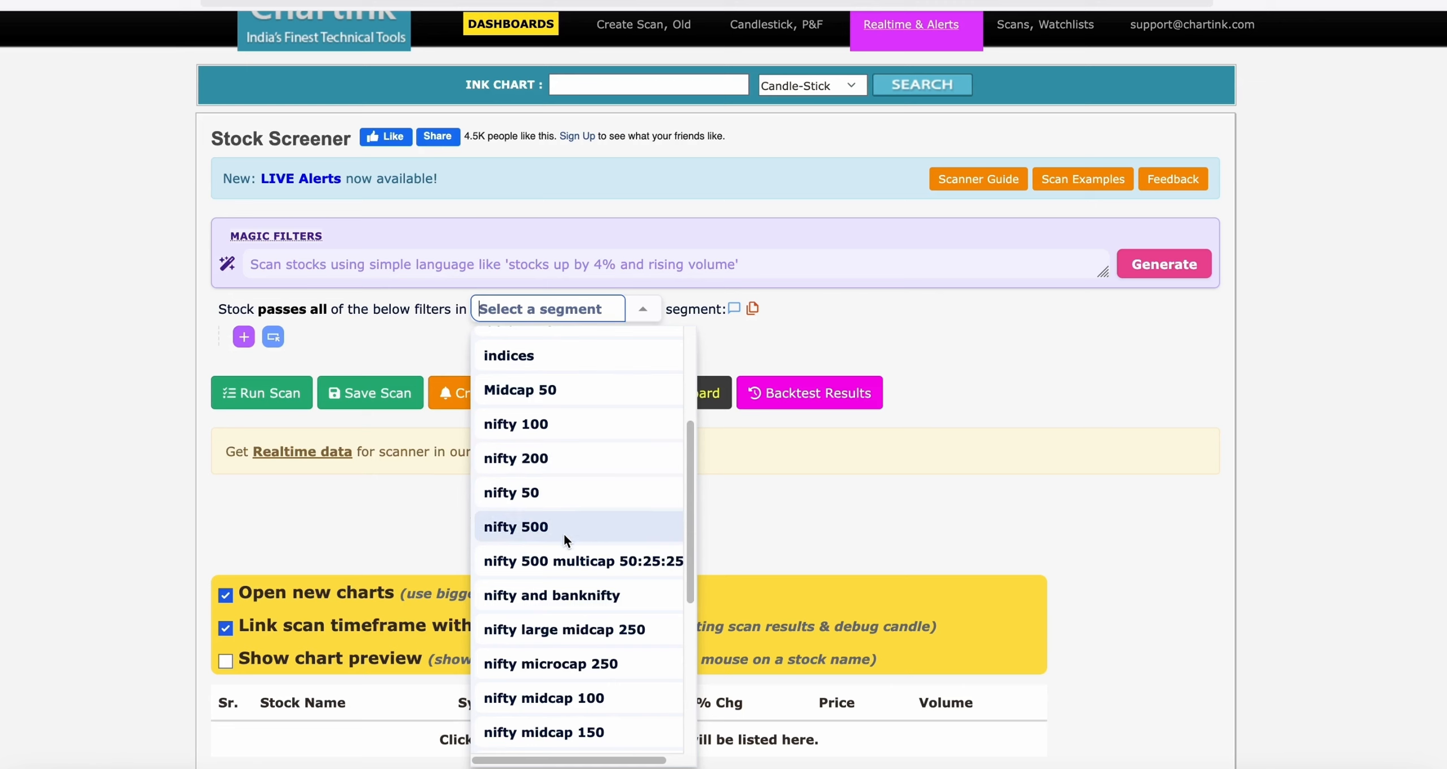
{"action": "scroll", "coordinate": [567, 596], "scroll_direction": "down", "scroll_amount": 3}
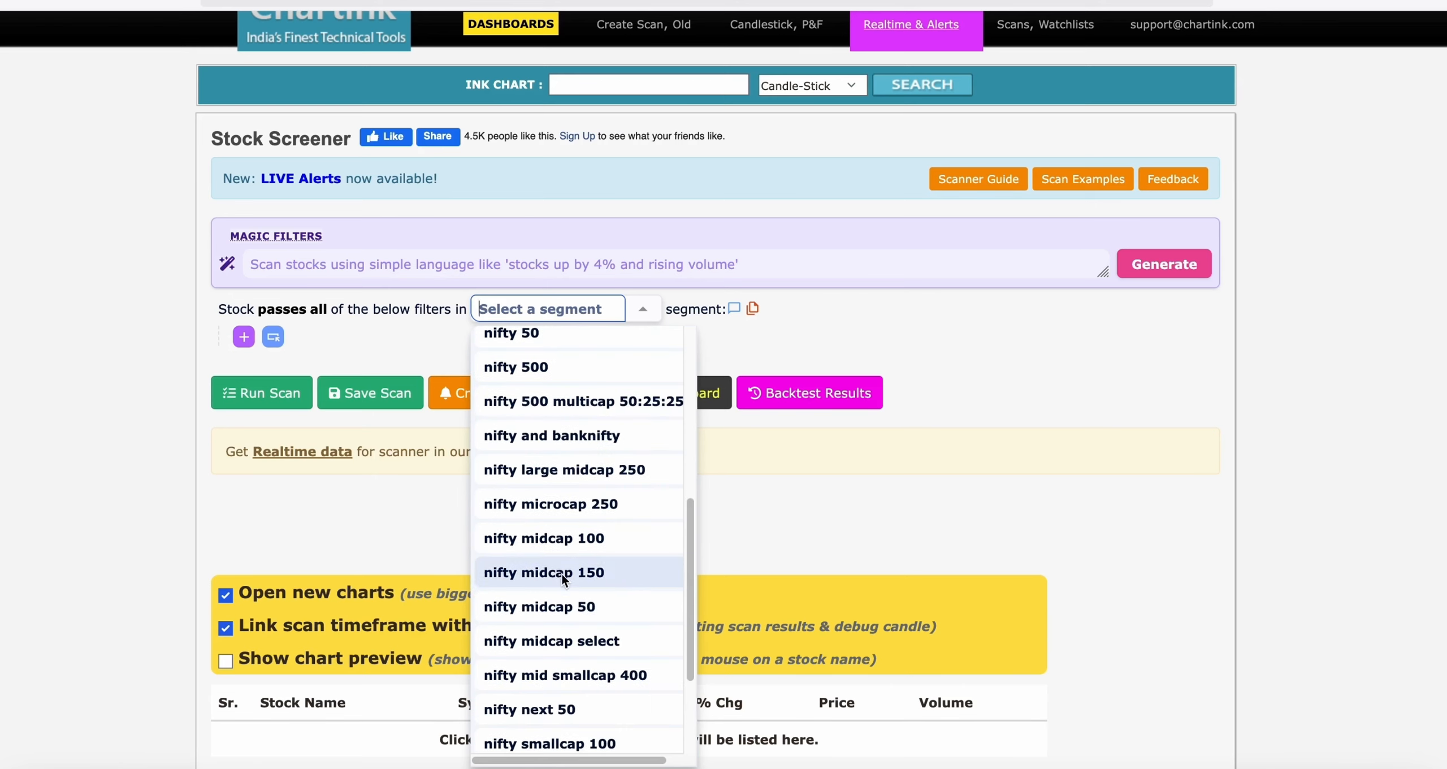
{"action": "scroll", "coordinate": [547, 402], "scroll_direction": "down", "scroll_amount": 2}
{"action": "scroll", "coordinate": [549, 418], "scroll_direction": "up", "scroll_amount": 6}
{"action": "scroll", "coordinate": [548, 418], "scroll_direction": "up", "scroll_amount": 3}
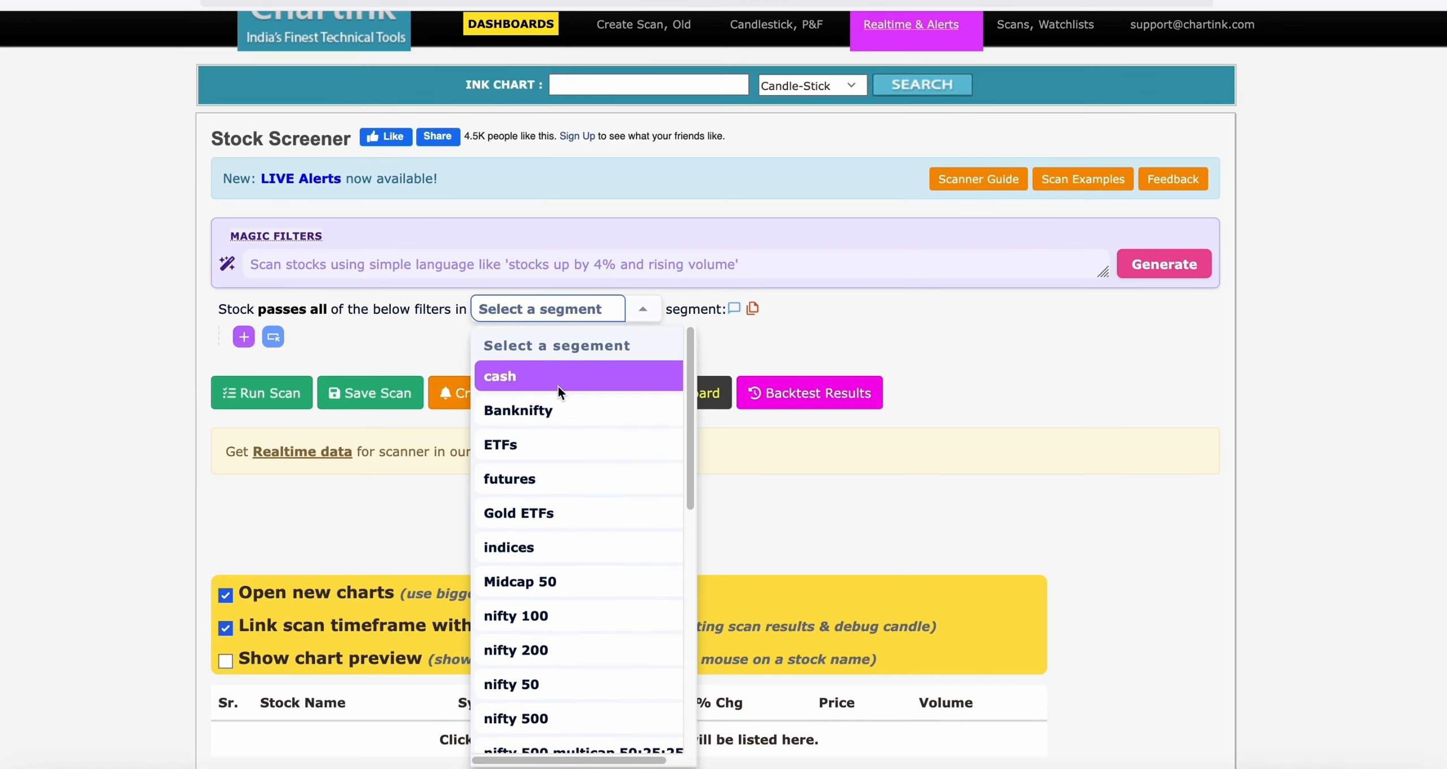
{"action": "scroll", "coordinate": [558, 387], "scroll_direction": "down", "scroll_amount": 5}
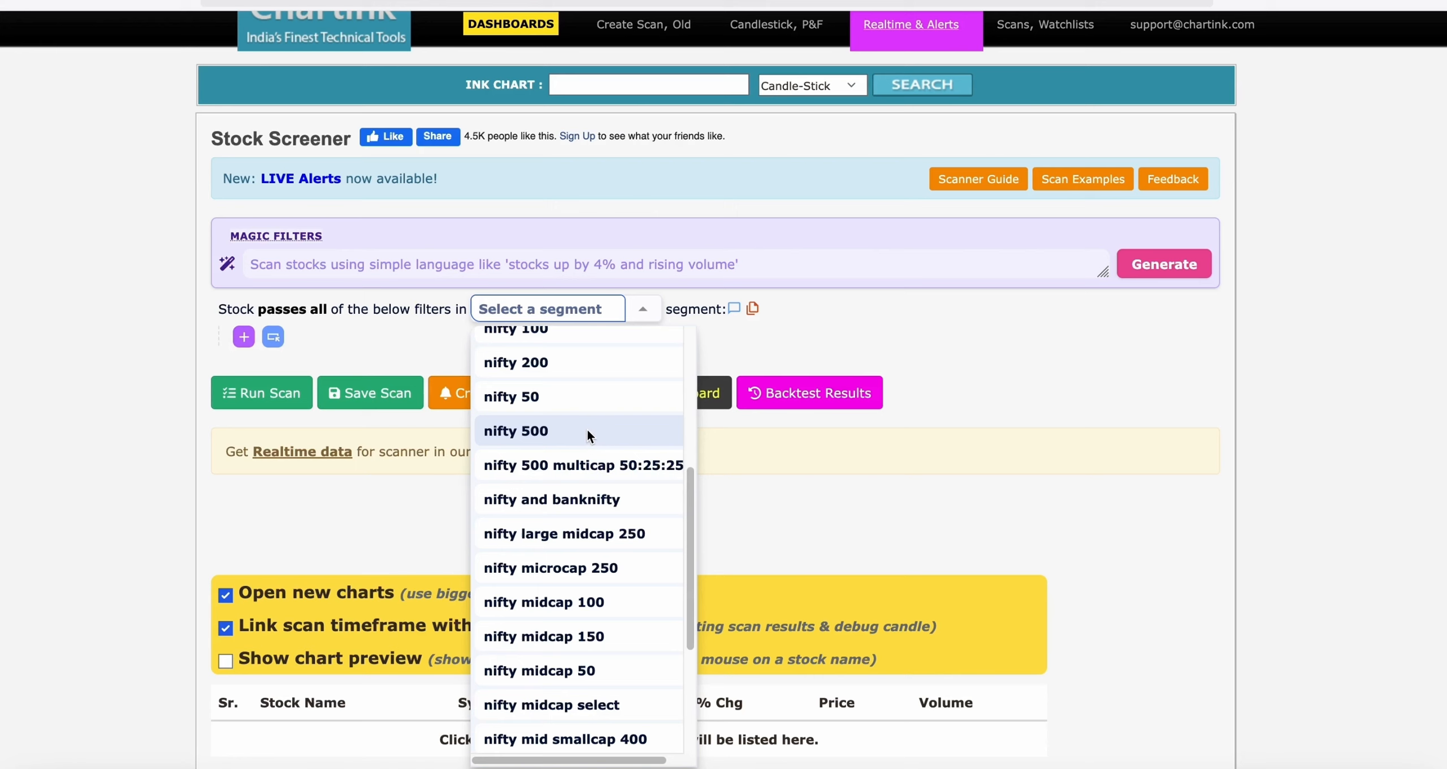
{"action": "scroll", "coordinate": [585, 428], "scroll_direction": "down", "scroll_amount": 3}
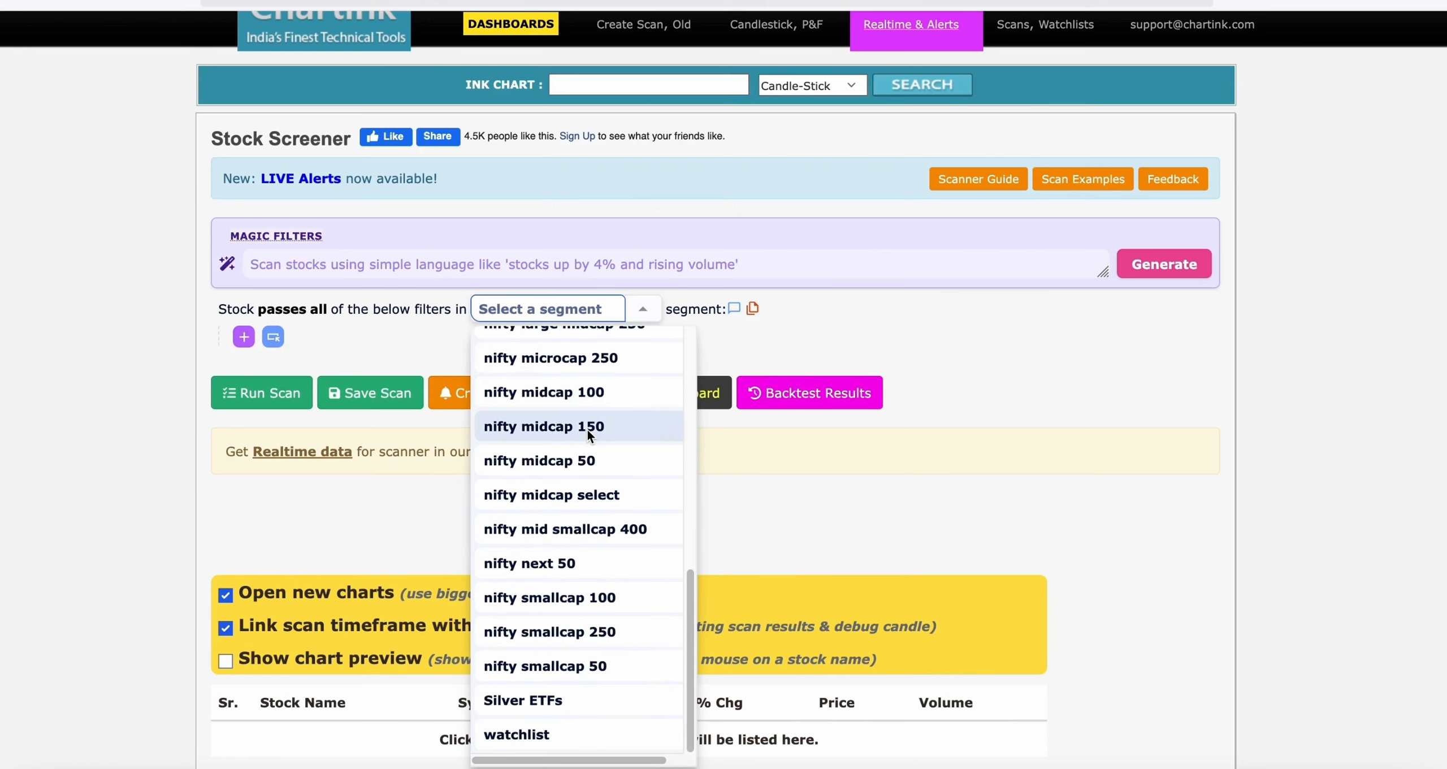
{"action": "left_click", "coordinate": [565, 735]}
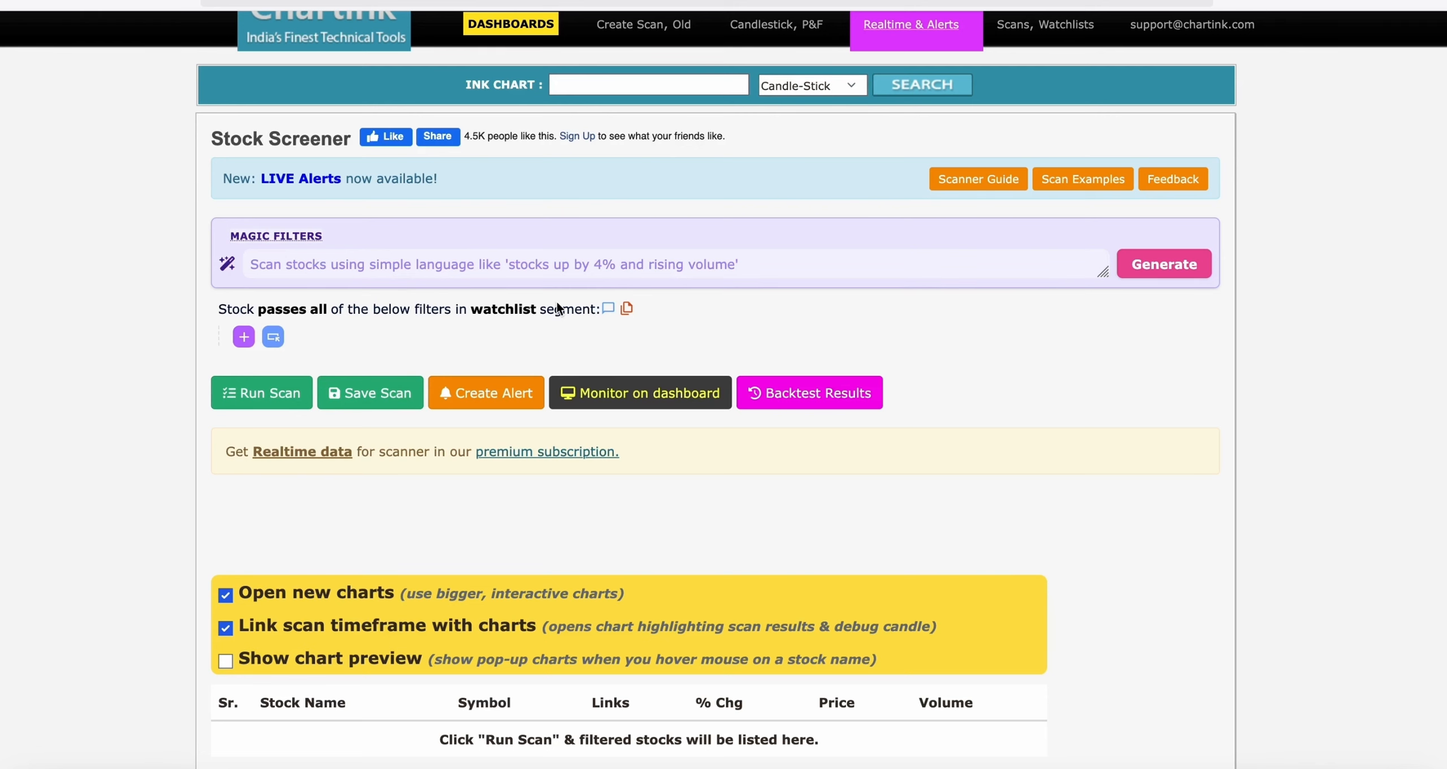
Step: View the saved watchlists and the list of saved scans in the dashboard
{"action": "scroll", "coordinate": [638, 317], "scroll_direction": "up", "scroll_amount": 1}
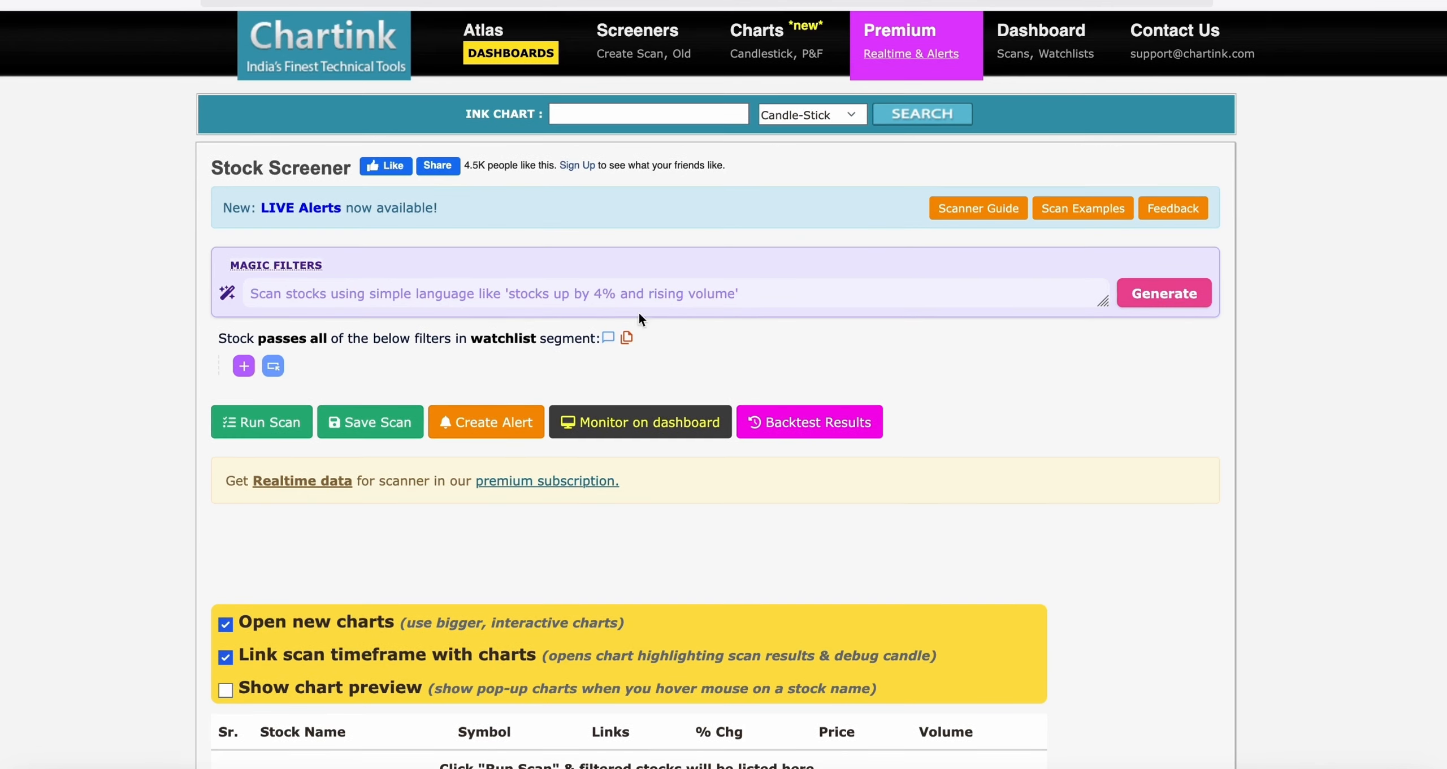
{"action": "left_click", "coordinate": [1059, 62]}
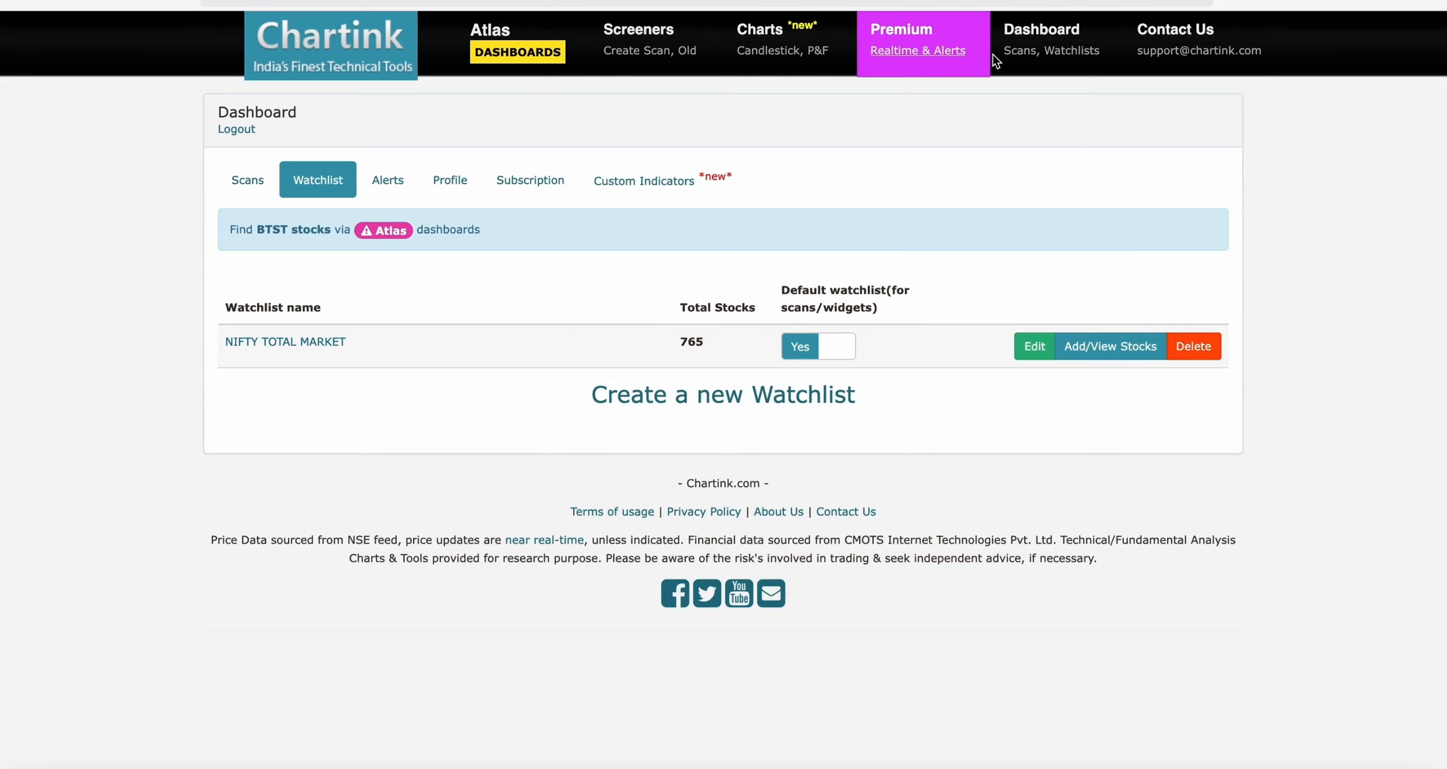
{"action": "left_click", "coordinate": [1012, 51]}
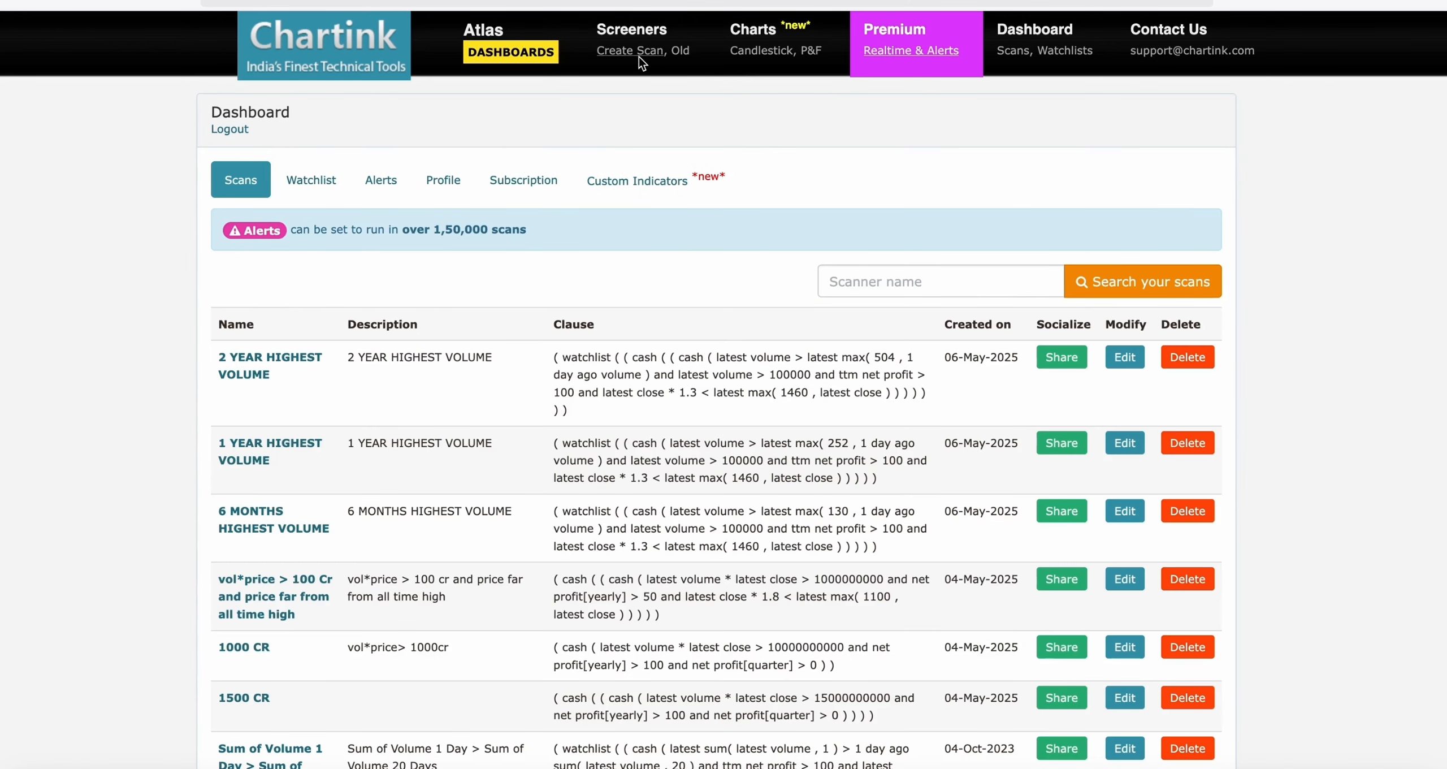
Step: Start a new scan and set its segment to watchlist
{"action": "left_click", "coordinate": [652, 65]}
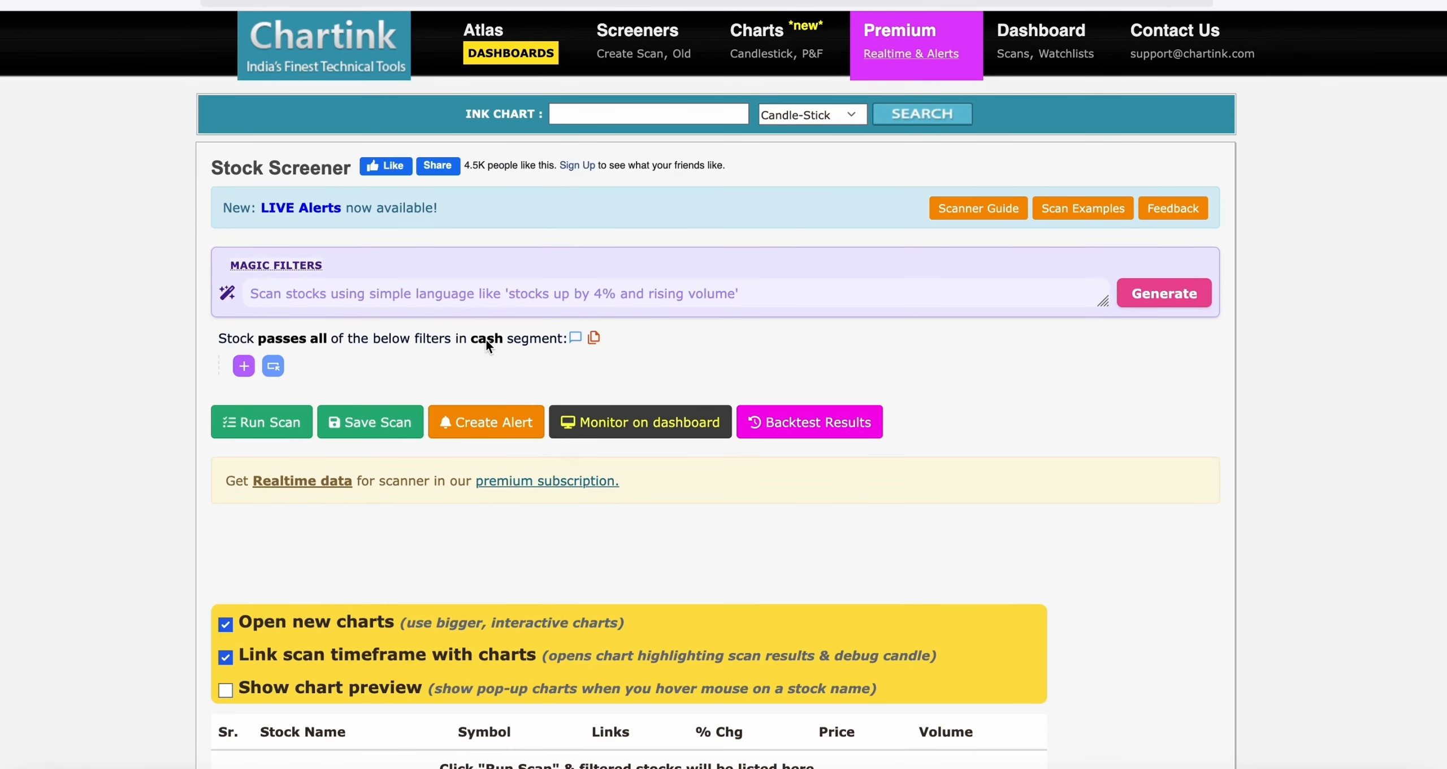
{"action": "left_click", "coordinate": [486, 339]}
{"action": "scroll", "coordinate": [509, 453], "scroll_direction": "down", "scroll_amount": 8}
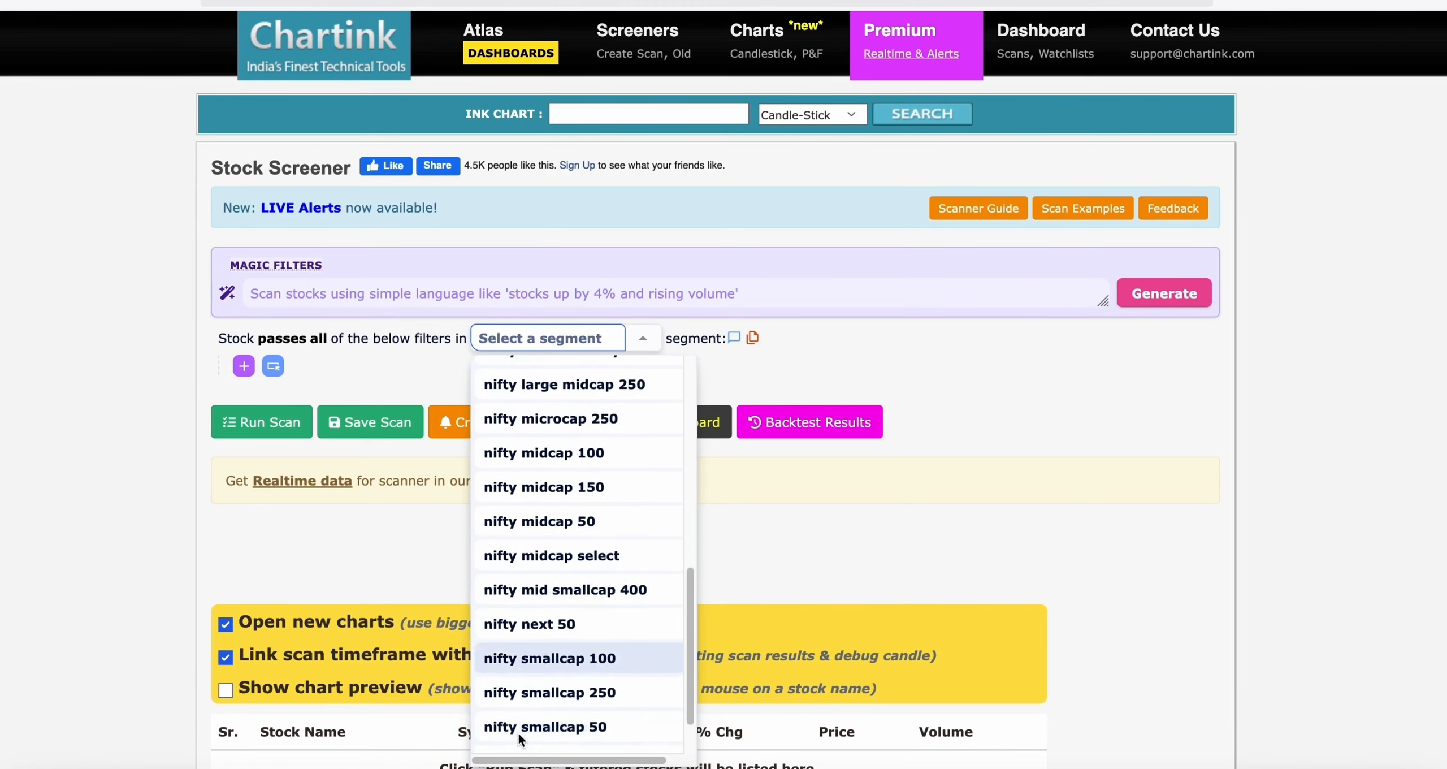
{"action": "scroll", "coordinate": [520, 739], "scroll_direction": "down", "scroll_amount": 1}
{"action": "left_click", "coordinate": [520, 738]}
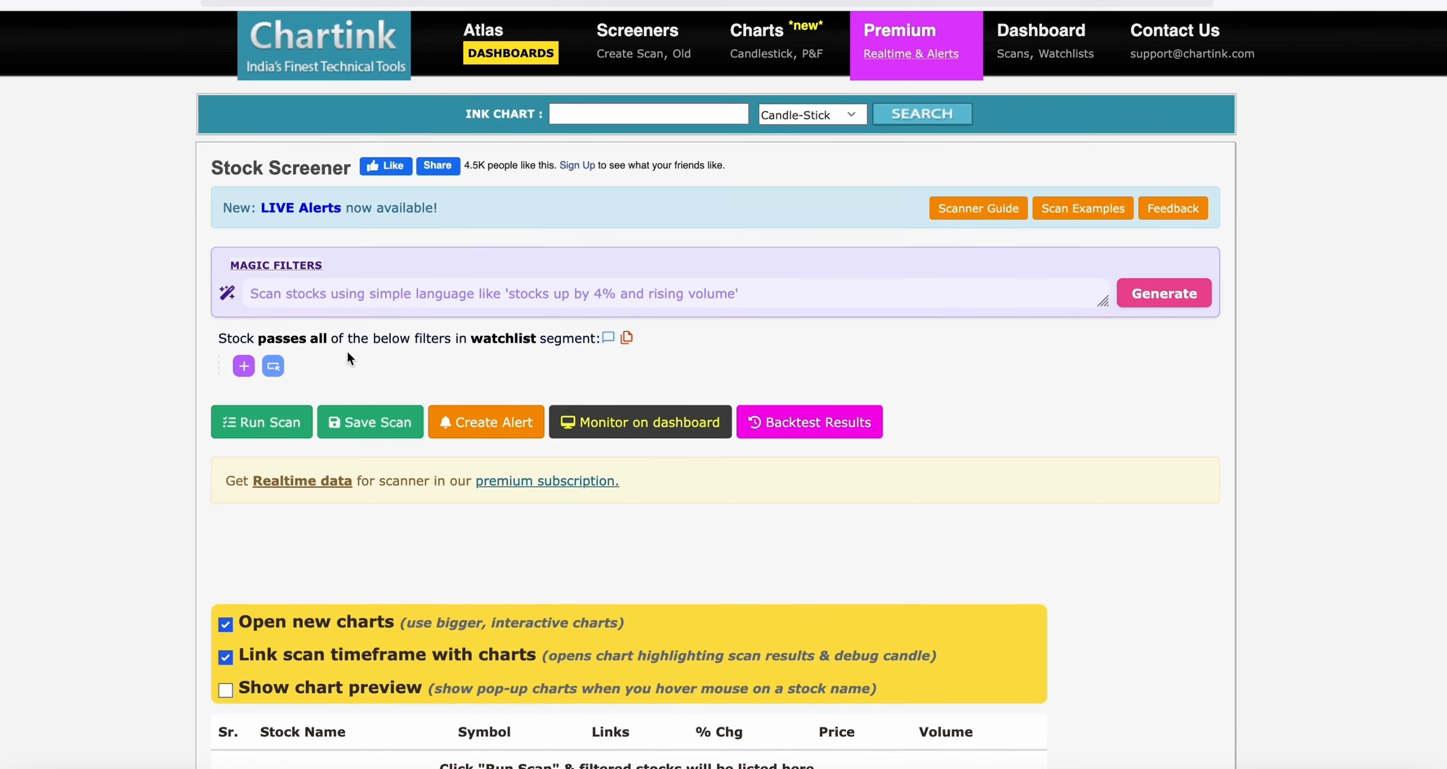
Step: Begin adding a filter and examine the stock attributes offered as measures, such as price, volume, % Change and VWAP
{"action": "left_click", "coordinate": [244, 367]}
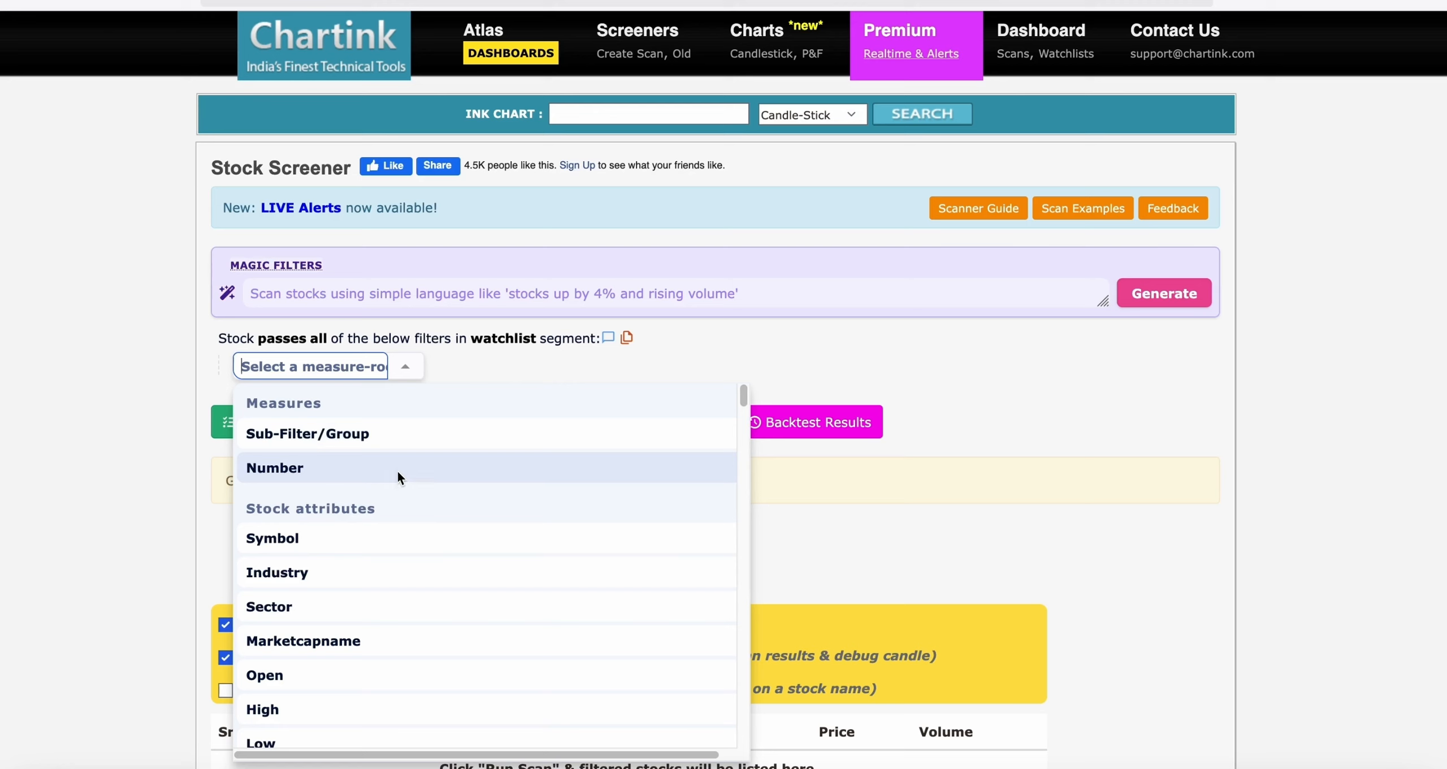
{"action": "scroll", "coordinate": [402, 484], "scroll_direction": "down", "scroll_amount": 1}
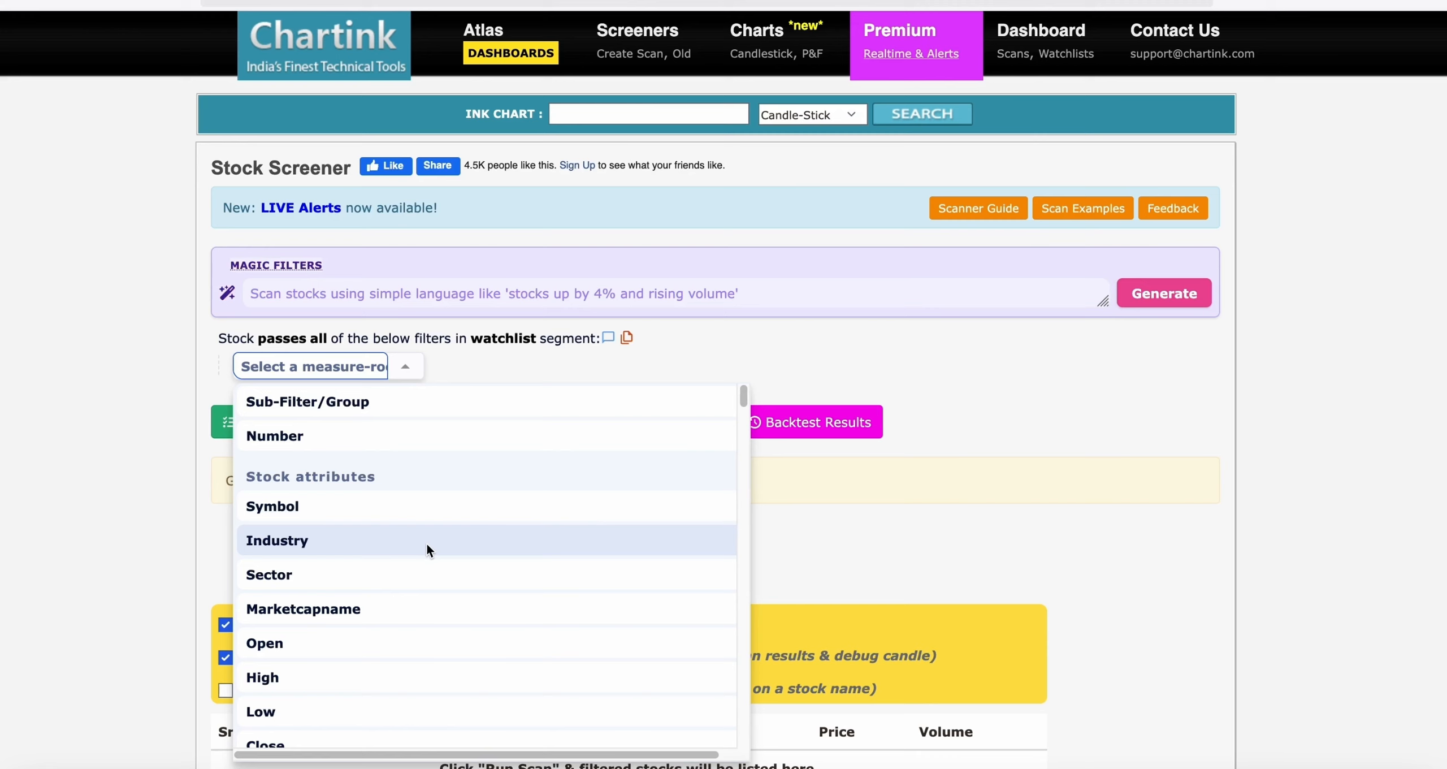
{"action": "scroll", "coordinate": [427, 549], "scroll_direction": "down", "scroll_amount": 2}
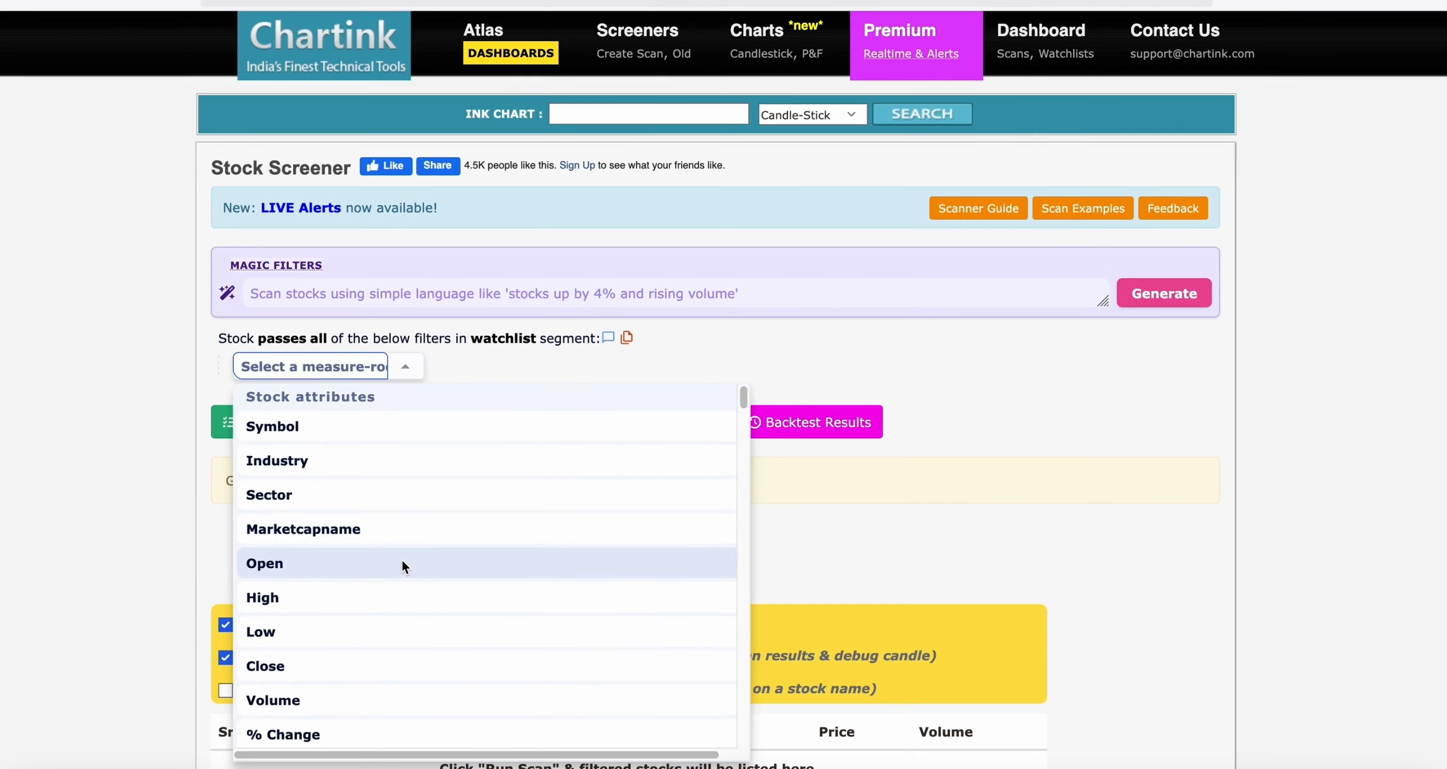
{"action": "scroll", "coordinate": [401, 560], "scroll_direction": "down", "scroll_amount": 3}
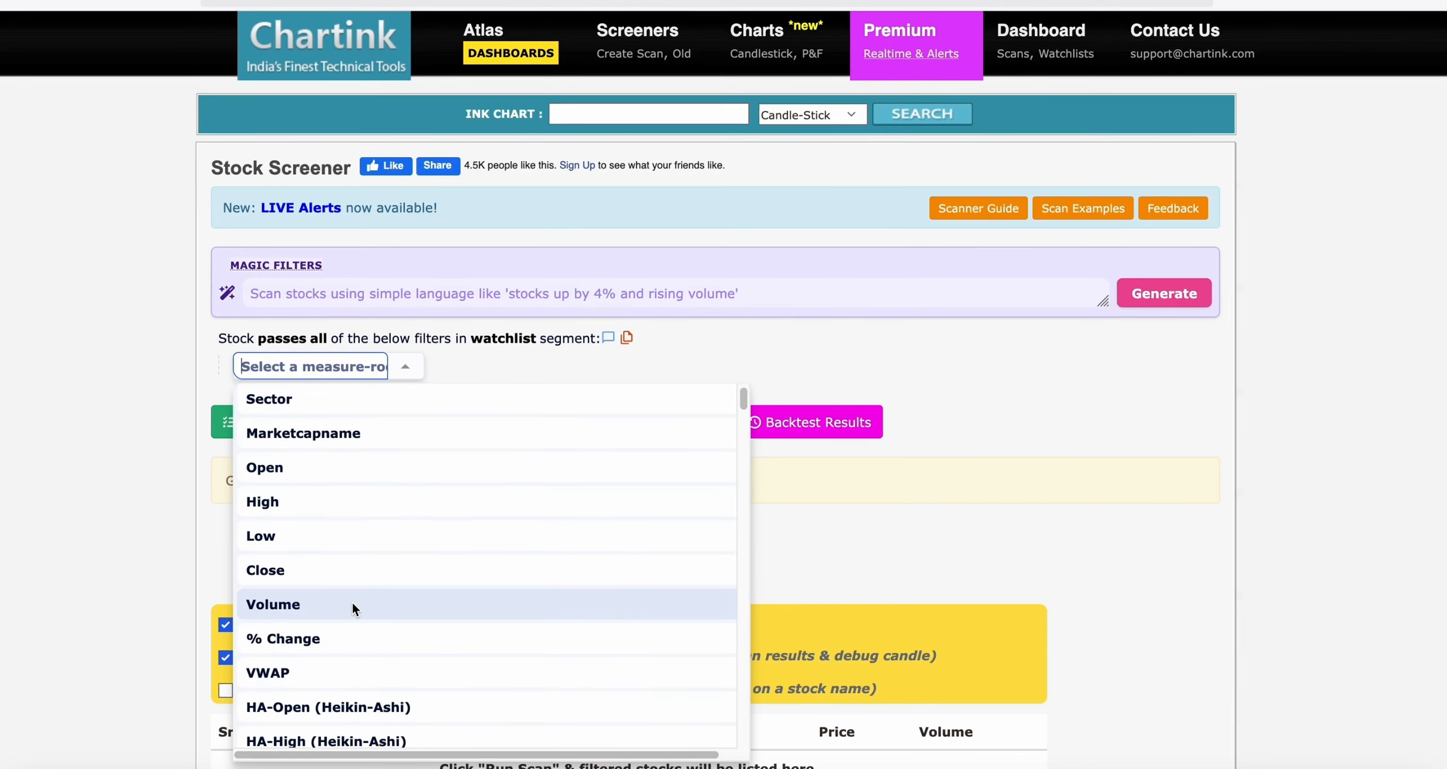
{"action": "scroll", "coordinate": [364, 604], "scroll_direction": "down", "scroll_amount": 3}
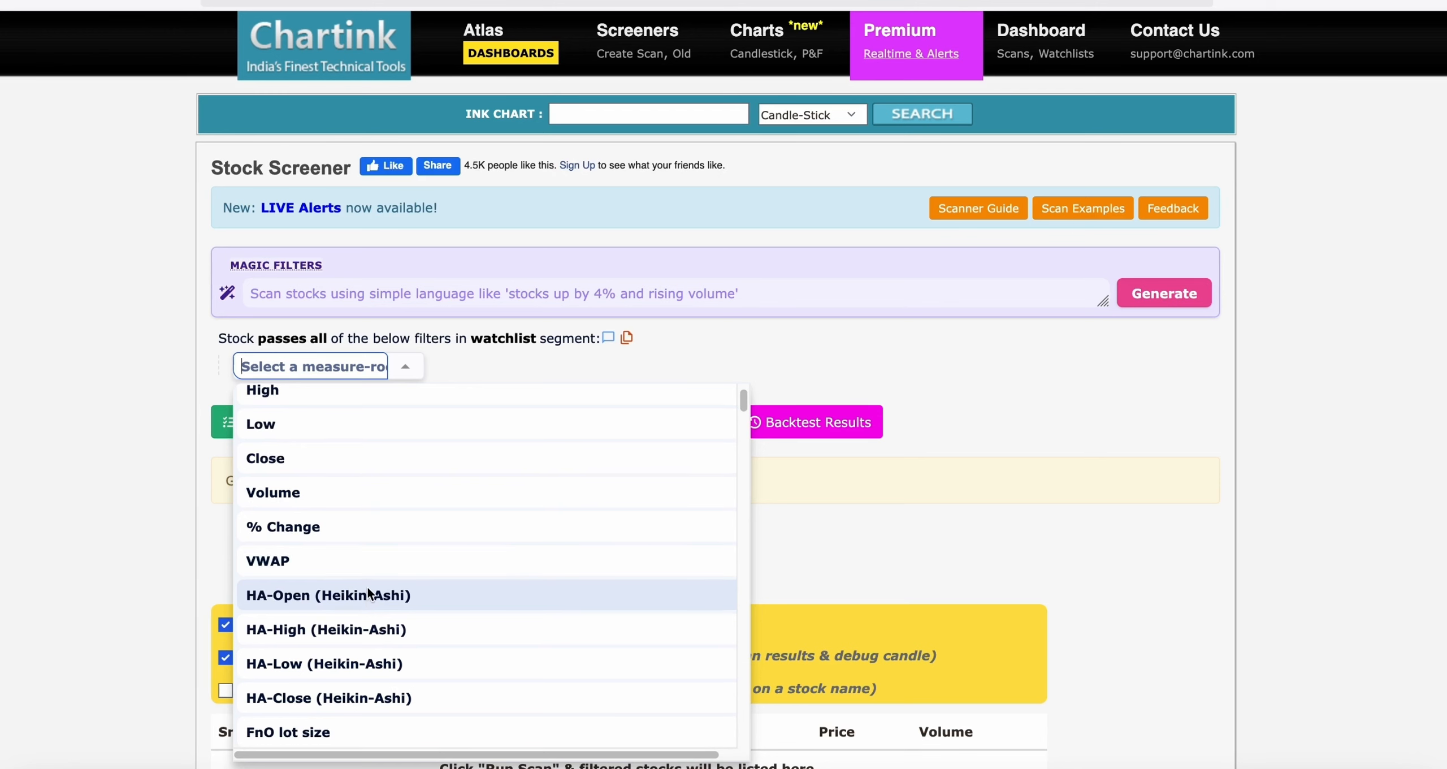
Step: Examine the Trade Book and Order Book fields available as filter measures
{"action": "scroll", "coordinate": [368, 593], "scroll_direction": "down", "scroll_amount": 6}
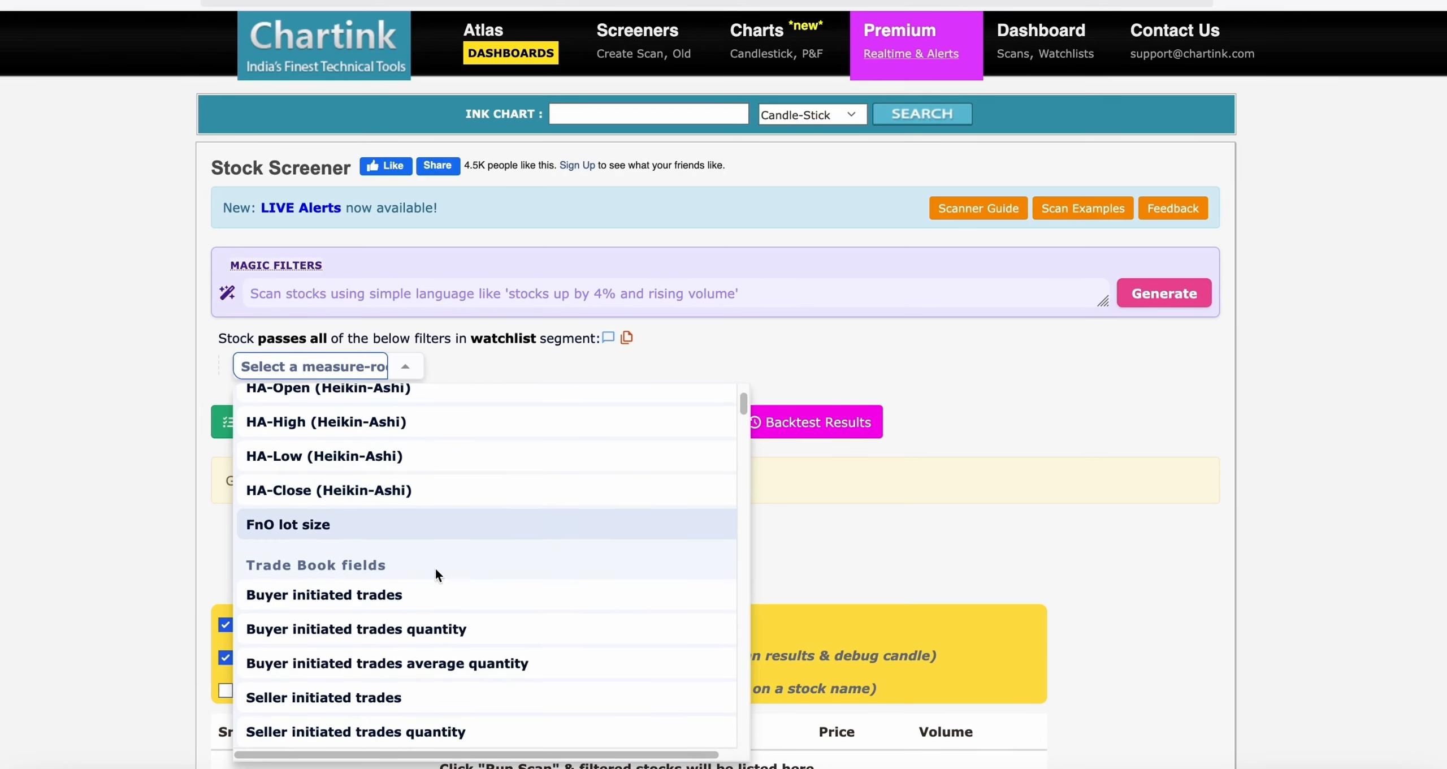
{"action": "scroll", "coordinate": [394, 576], "scroll_direction": "down", "scroll_amount": 3}
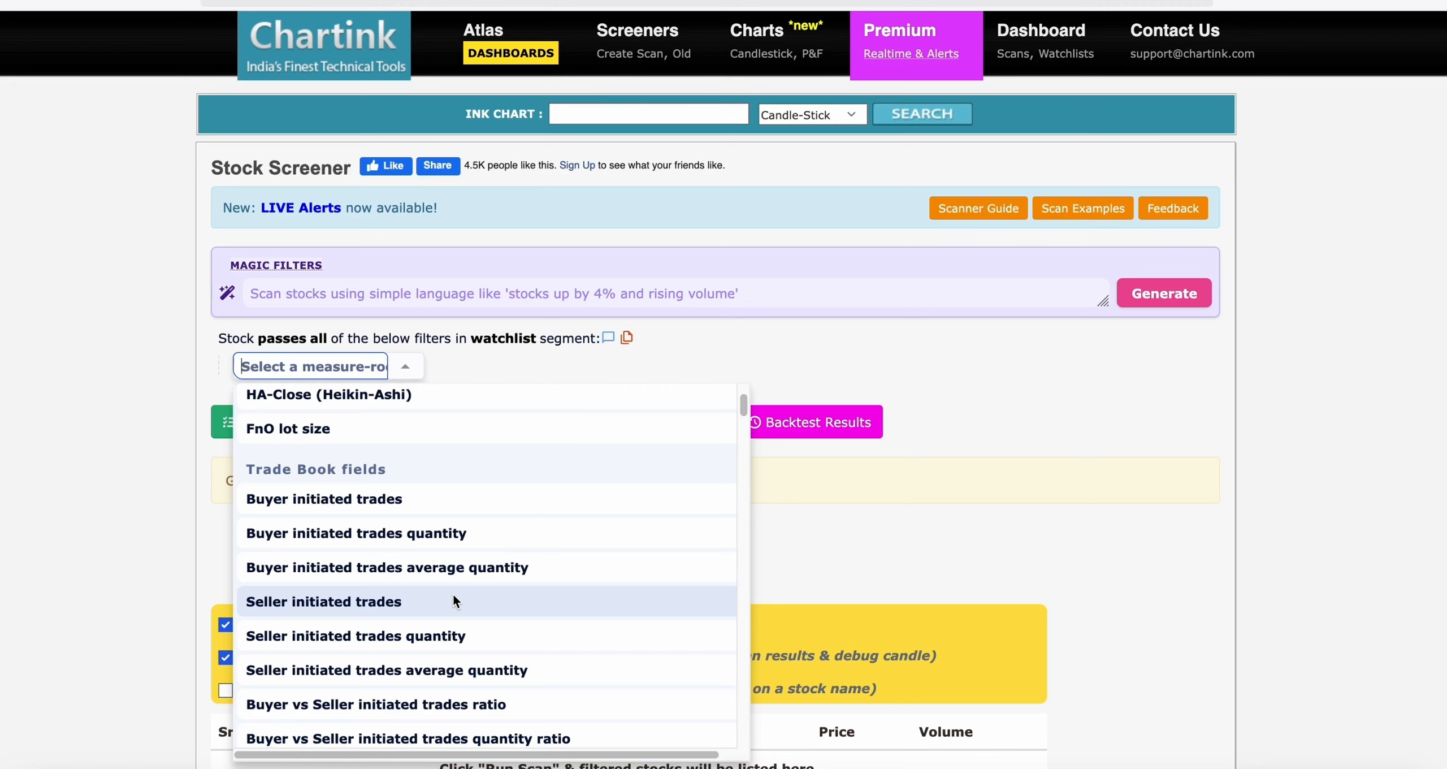
{"action": "scroll", "coordinate": [452, 593], "scroll_direction": "down", "scroll_amount": 5}
{"action": "scroll", "coordinate": [449, 572], "scroll_direction": "down", "scroll_amount": 1}
{"action": "scroll", "coordinate": [387, 582], "scroll_direction": "down", "scroll_amount": 1}
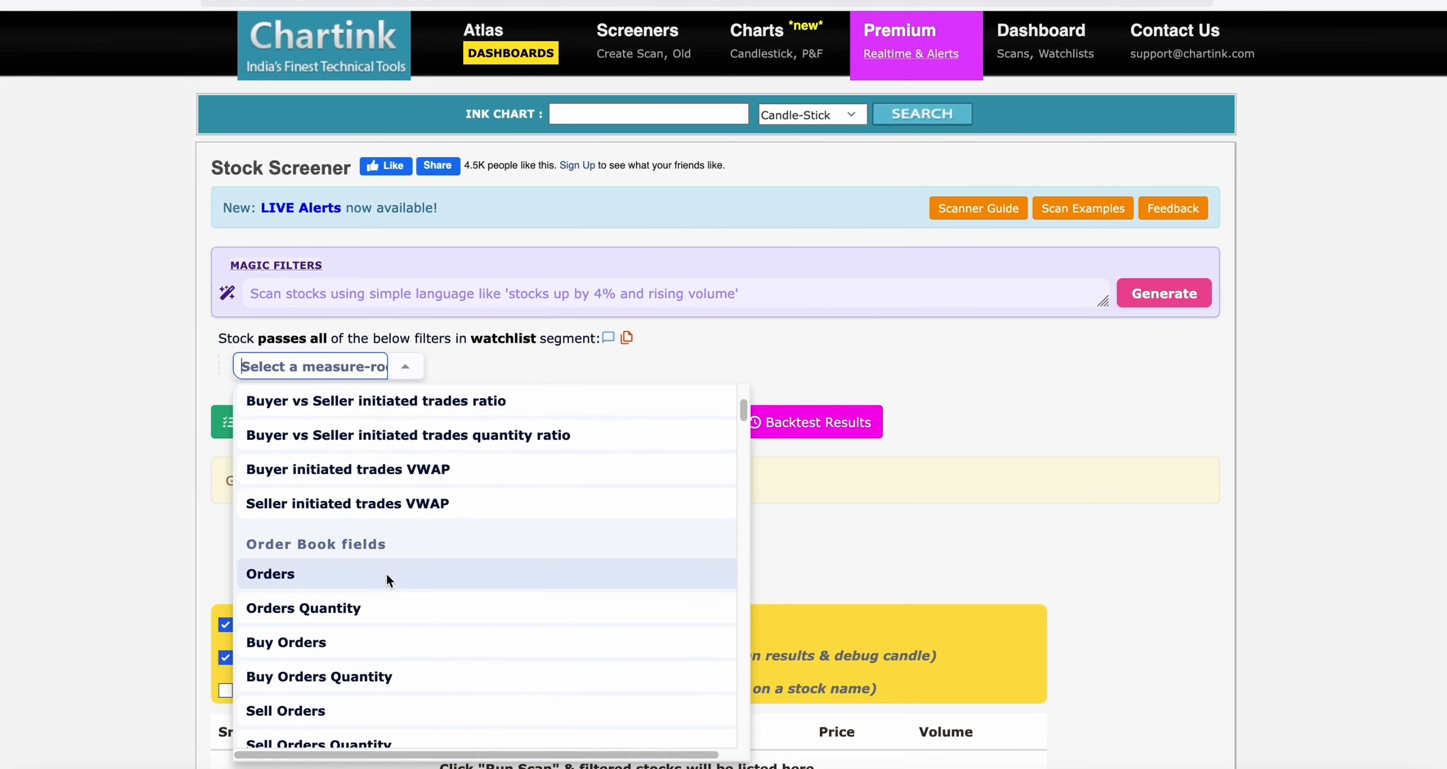
{"action": "scroll", "coordinate": [436, 577], "scroll_direction": "down", "scroll_amount": 4}
{"action": "scroll", "coordinate": [362, 616], "scroll_direction": "down", "scroll_amount": 15}
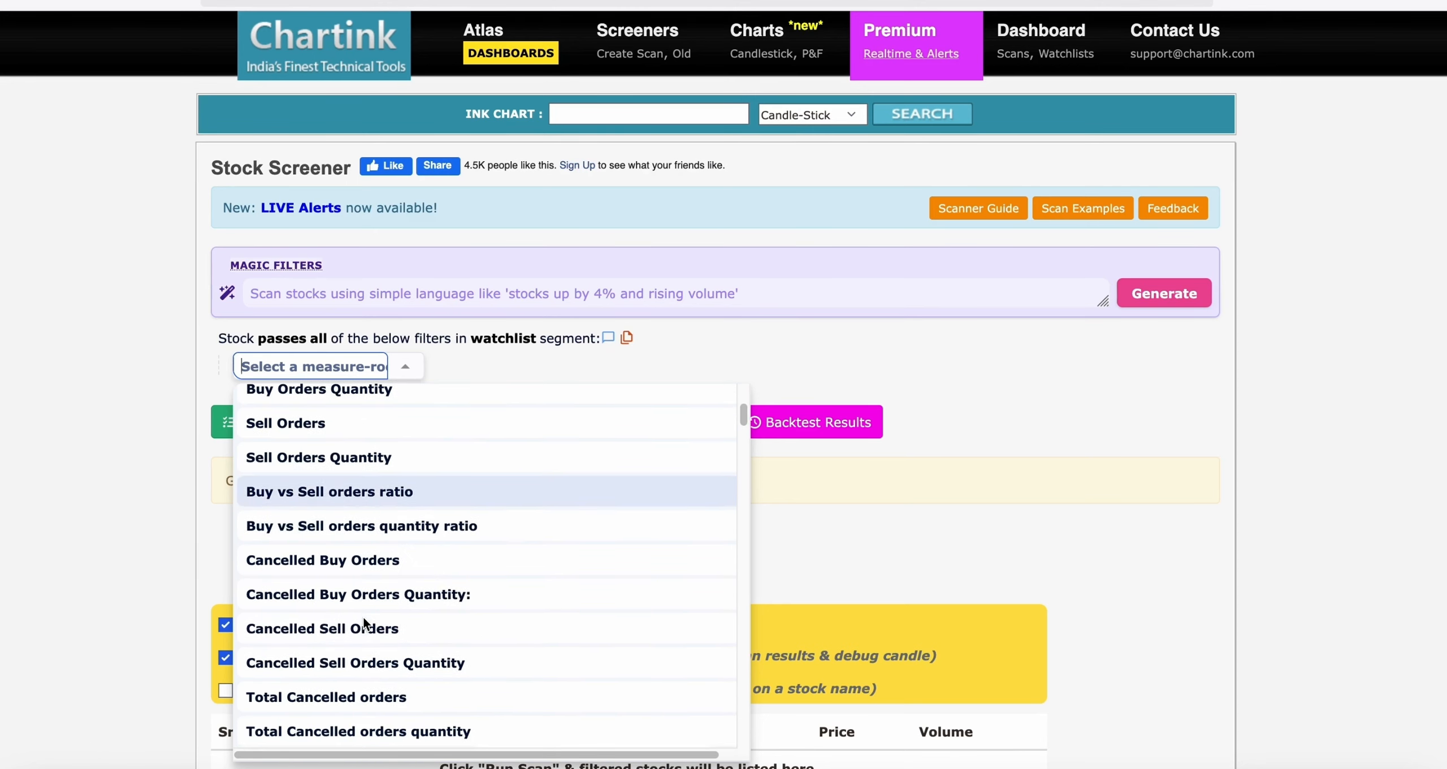
Step: Examine the Group Functions, Math Functions and Pivots available as filter measures
{"action": "scroll", "coordinate": [362, 615], "scroll_direction": "up", "scroll_amount": 2}
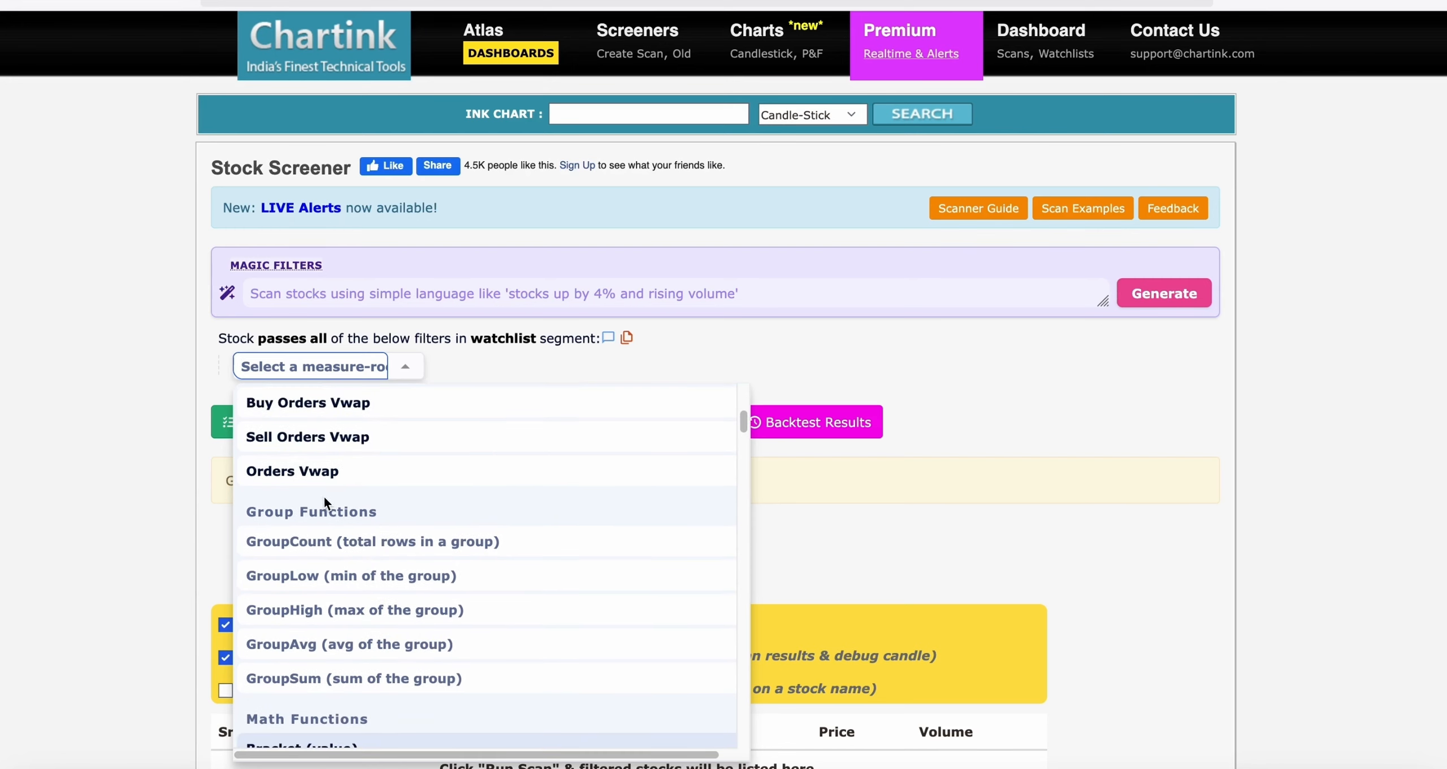
{"action": "scroll", "coordinate": [339, 563], "scroll_direction": "down", "scroll_amount": 4}
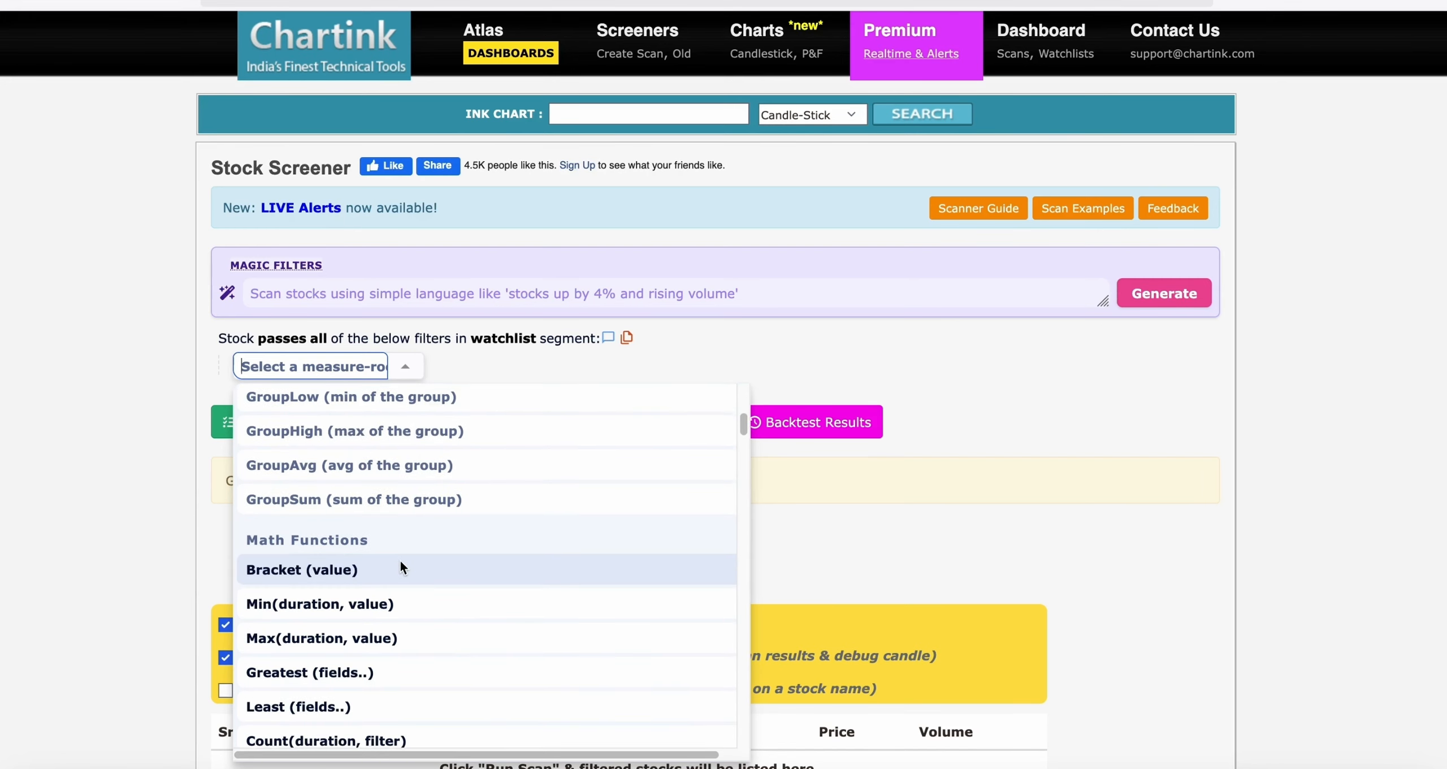
{"action": "scroll", "coordinate": [399, 560], "scroll_direction": "down", "scroll_amount": 1}
{"action": "scroll", "coordinate": [342, 605], "scroll_direction": "down", "scroll_amount": 5}
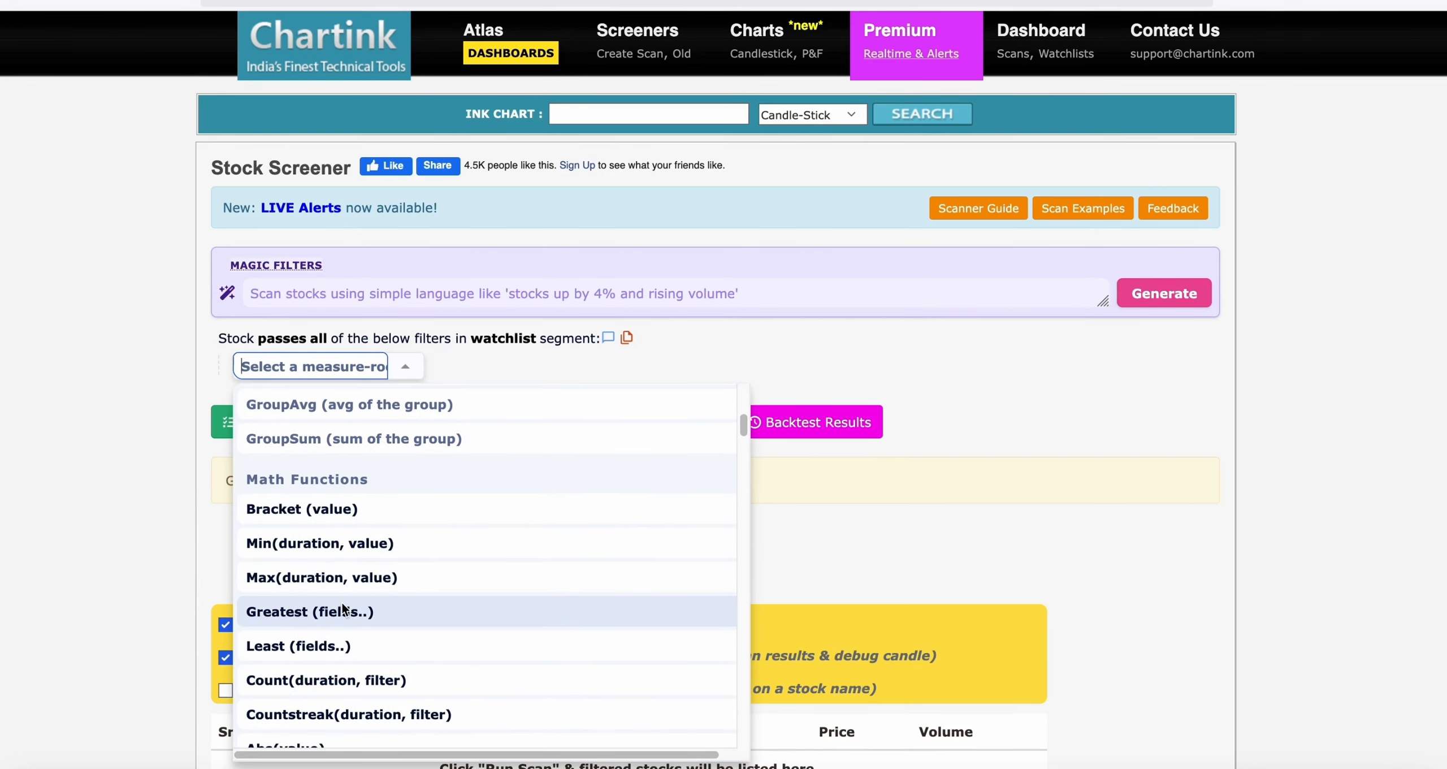
{"action": "scroll", "coordinate": [316, 509], "scroll_direction": "down", "scroll_amount": 8}
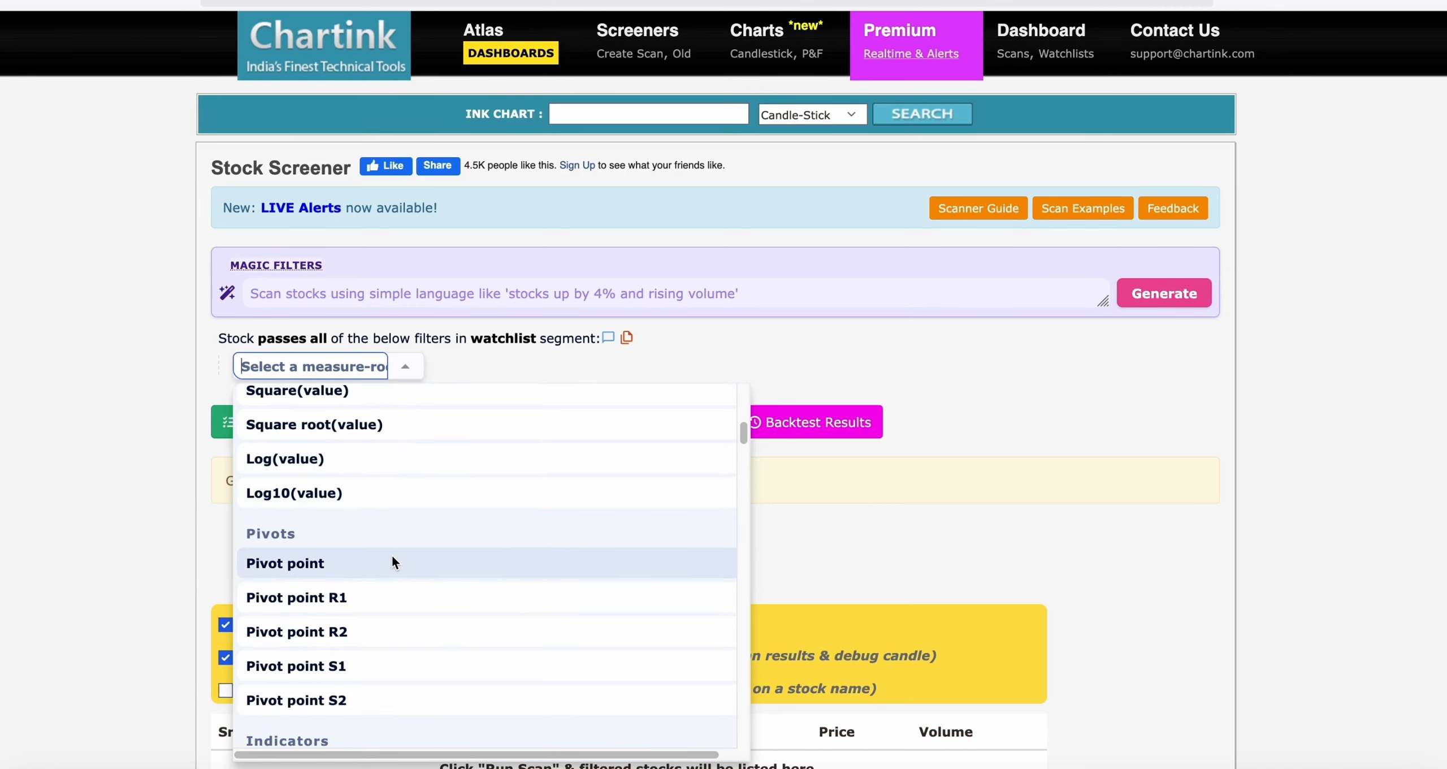
{"action": "scroll", "coordinate": [393, 557], "scroll_direction": "down", "scroll_amount": 3}
Step: Examine the Indicators available as filter measures, from moving averages, Bollinger bands, Supertrend and Ichimoku to MACD, ADX, Stochastic and WaveTrend
{"action": "scroll", "coordinate": [370, 585], "scroll_direction": "down", "scroll_amount": 2}
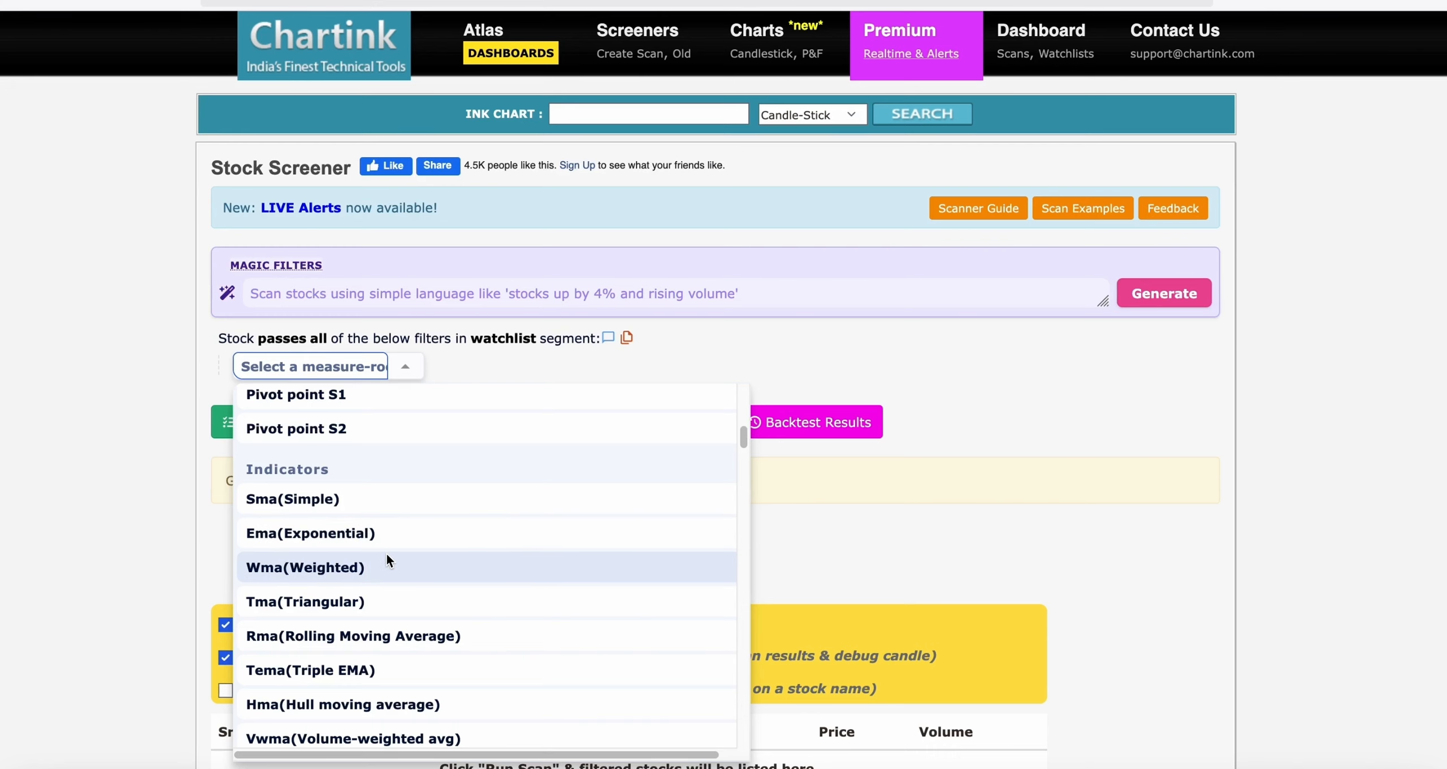
{"action": "scroll", "coordinate": [386, 560], "scroll_direction": "down", "scroll_amount": 6}
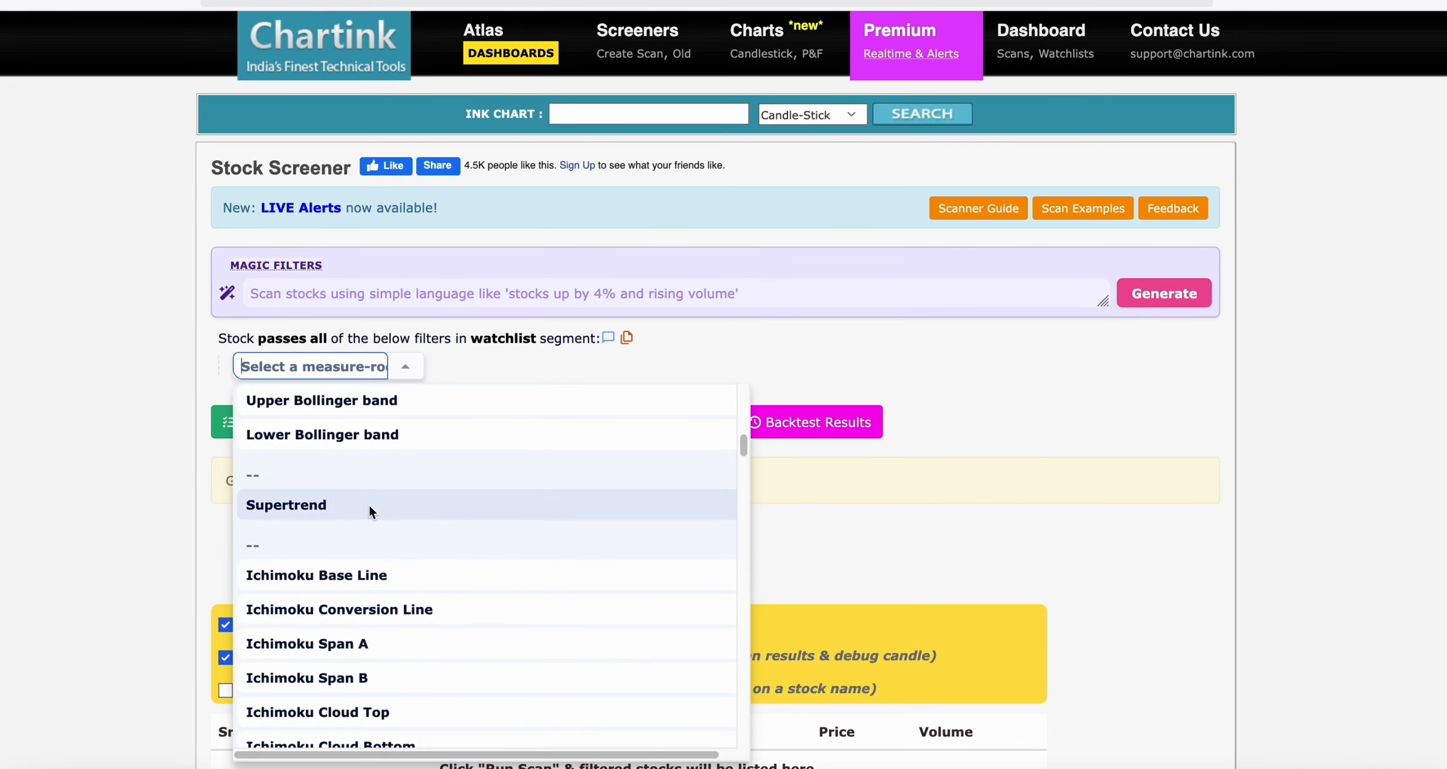
{"action": "scroll", "coordinate": [369, 503], "scroll_direction": "down", "scroll_amount": 3}
{"action": "scroll", "coordinate": [380, 567], "scroll_direction": "down", "scroll_amount": 5}
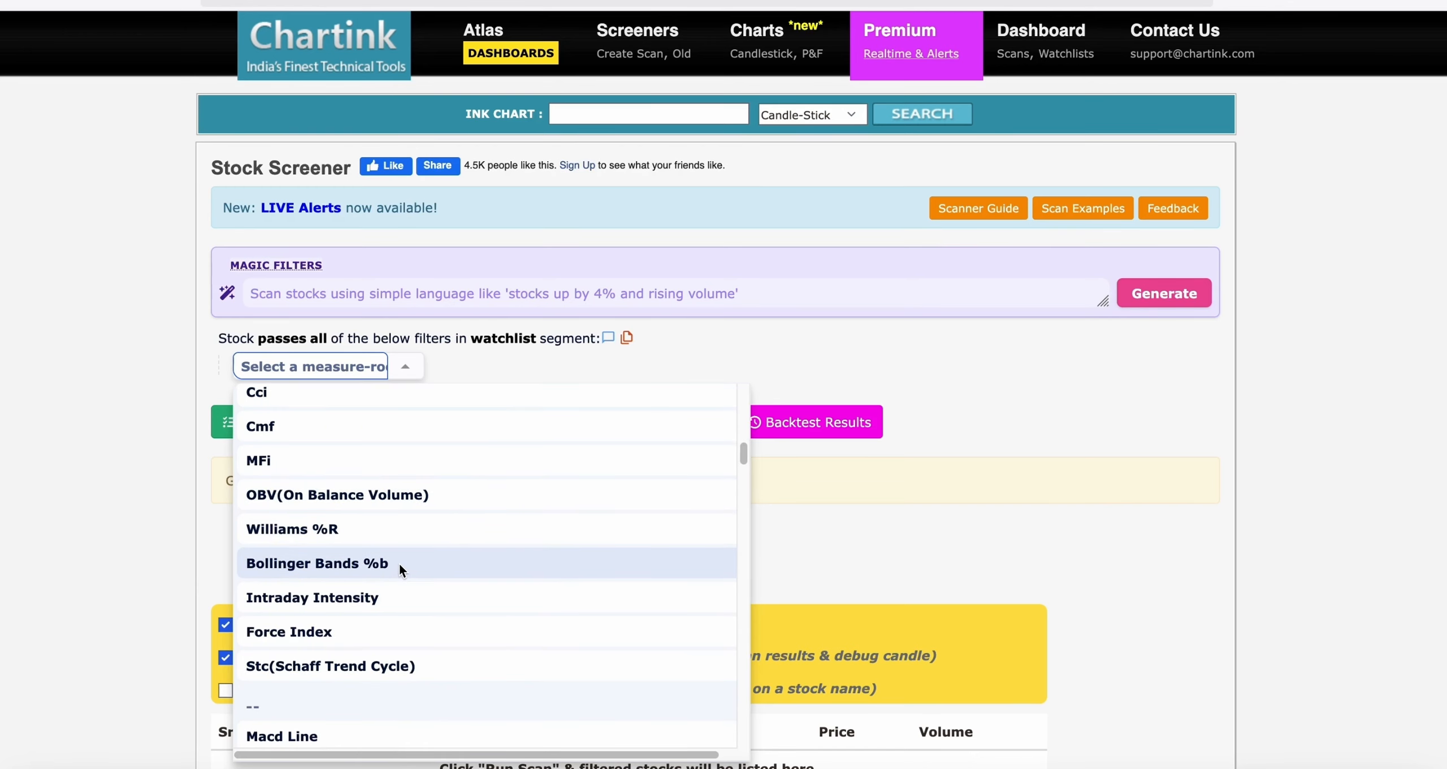
{"action": "scroll", "coordinate": [398, 588], "scroll_direction": "down", "scroll_amount": 2}
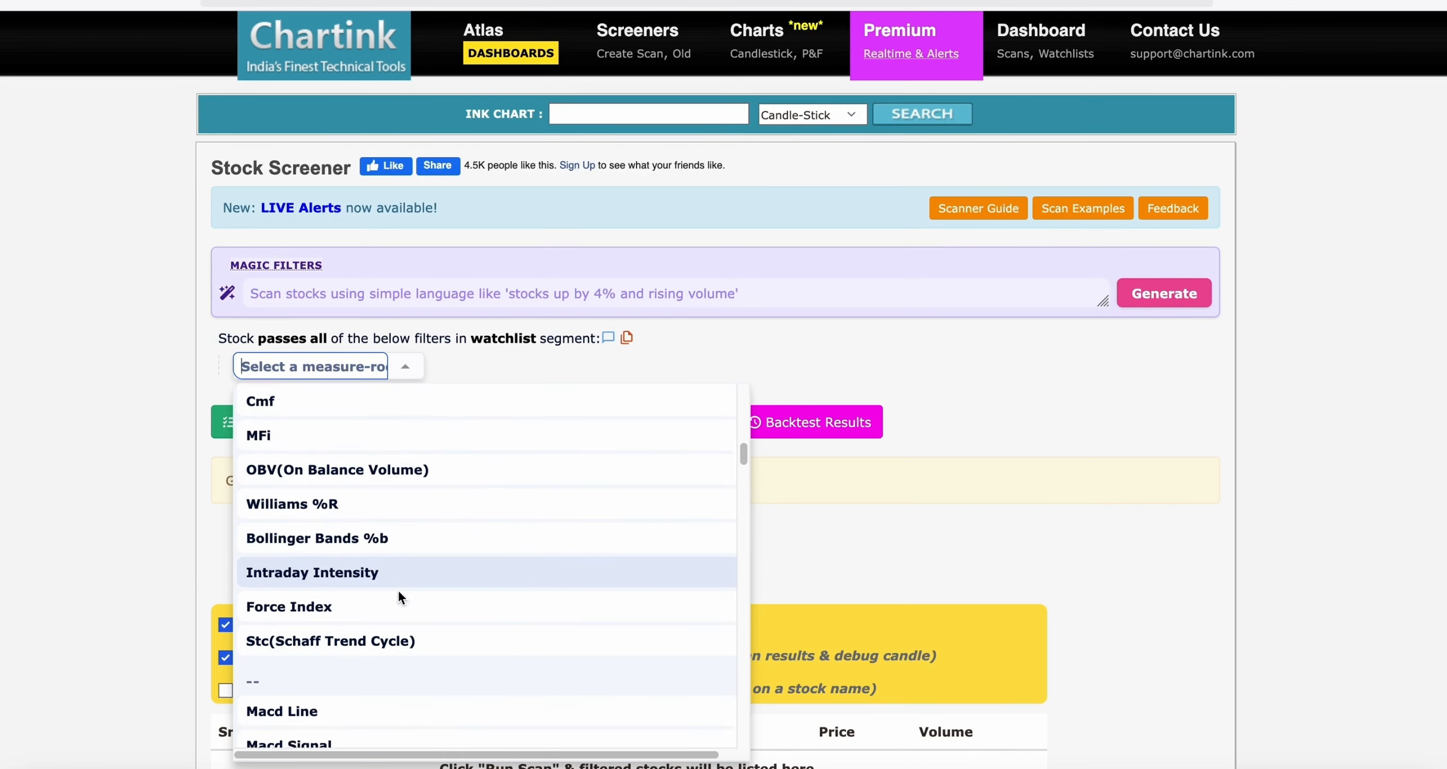
{"action": "scroll", "coordinate": [398, 590], "scroll_direction": "down", "scroll_amount": 6}
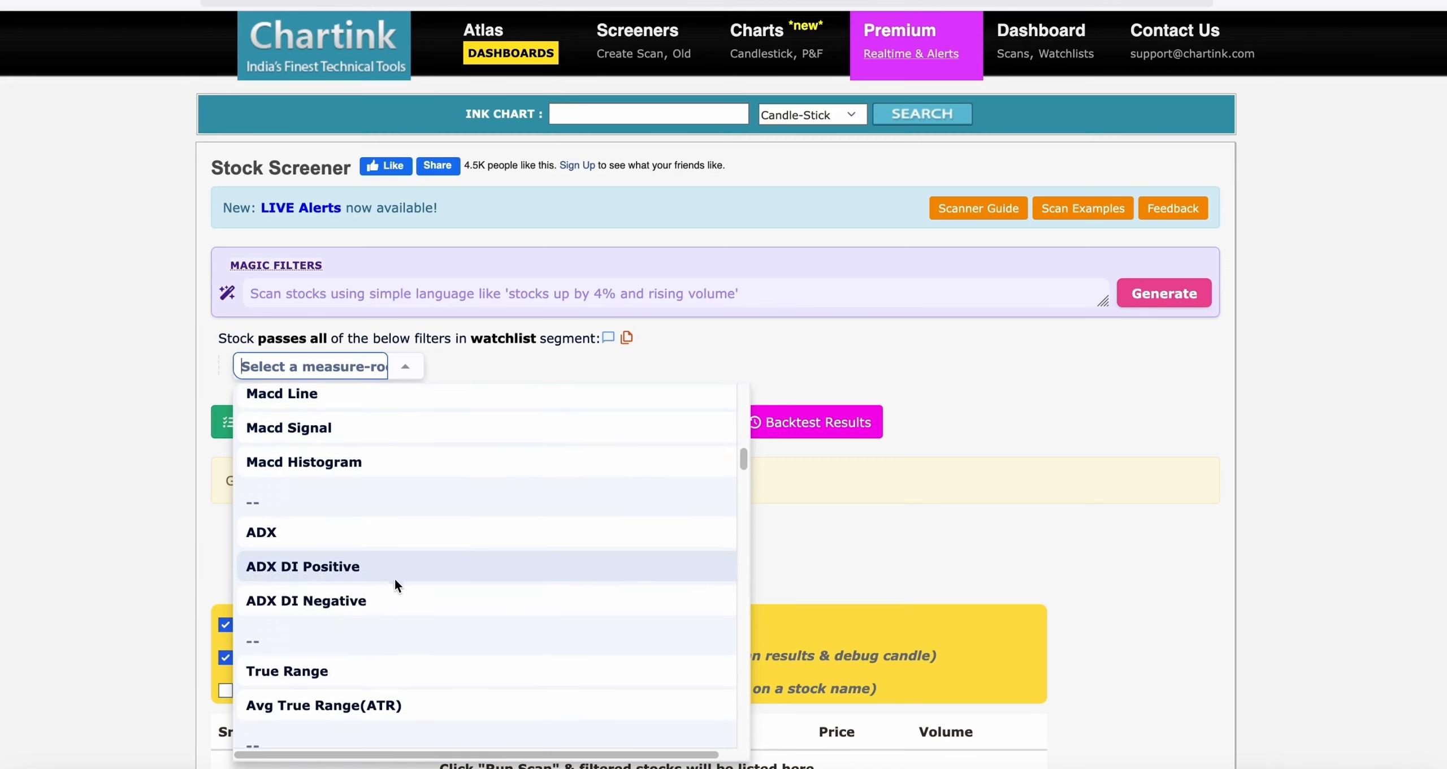
{"action": "scroll", "coordinate": [397, 581], "scroll_direction": "down", "scroll_amount": 3}
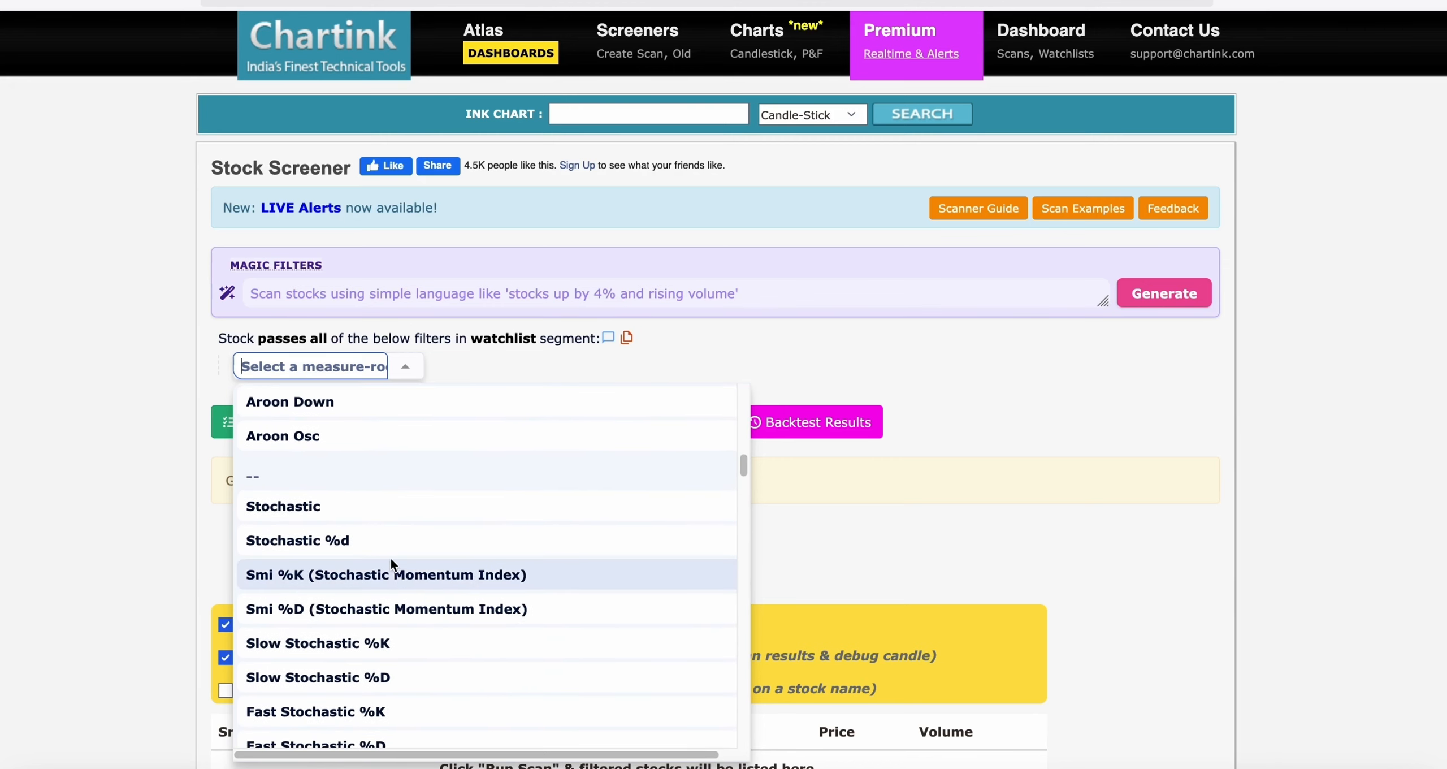
{"action": "scroll", "coordinate": [398, 540], "scroll_direction": "down", "scroll_amount": 5}
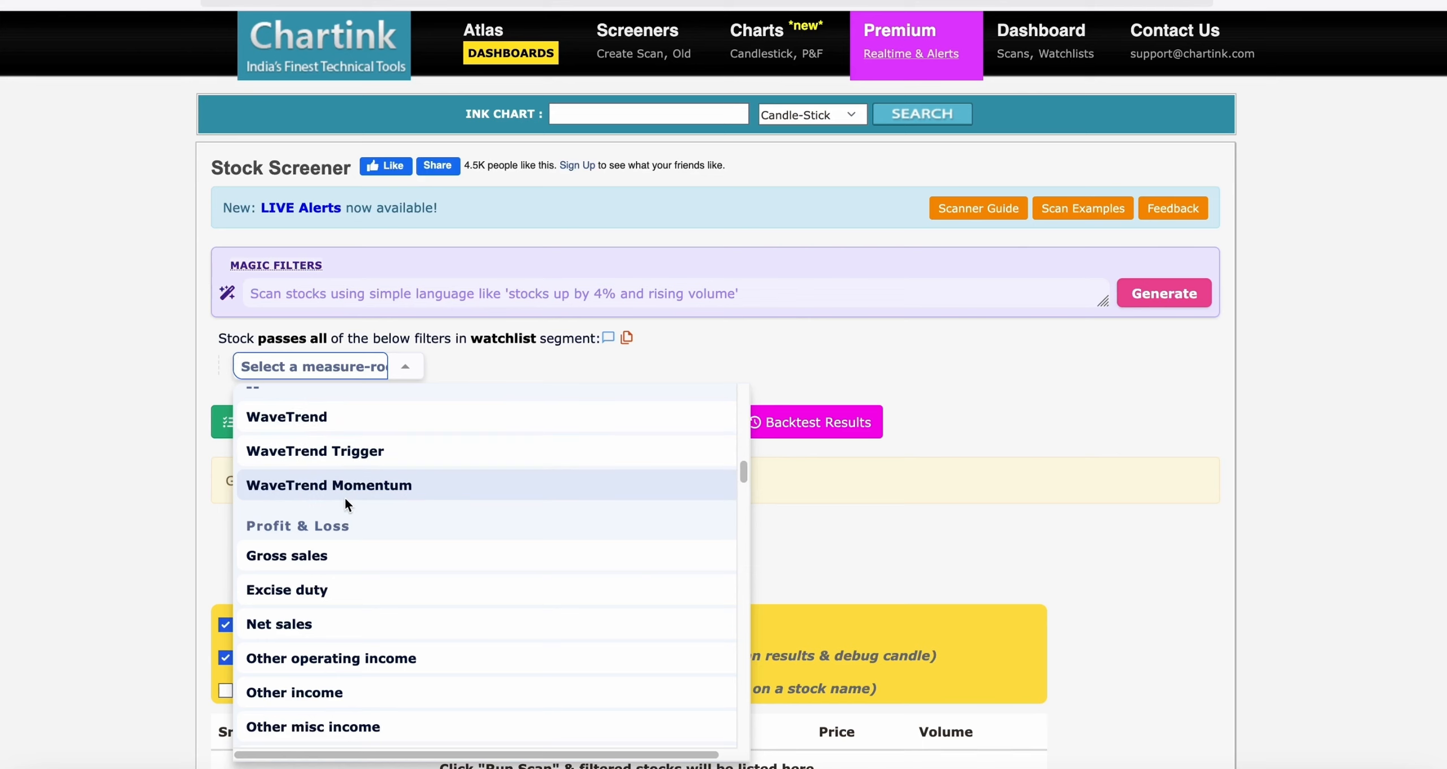
Step: Examine the Profit & Loss items available as filter measures, such as gross sales, total income, depreciation and net profit
{"action": "scroll", "coordinate": [371, 503], "scroll_direction": "down", "scroll_amount": 1}
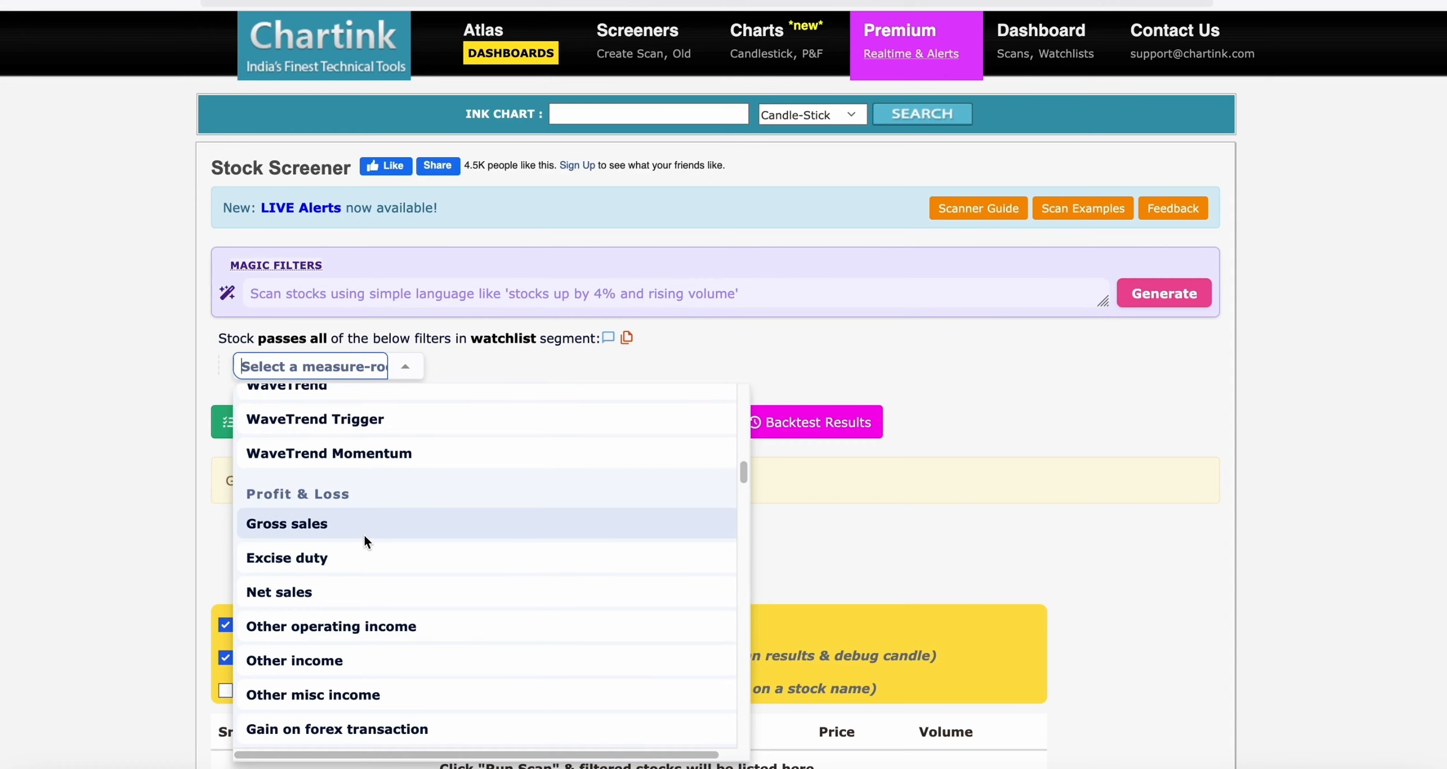
{"action": "scroll", "coordinate": [392, 545], "scroll_direction": "down", "scroll_amount": 4}
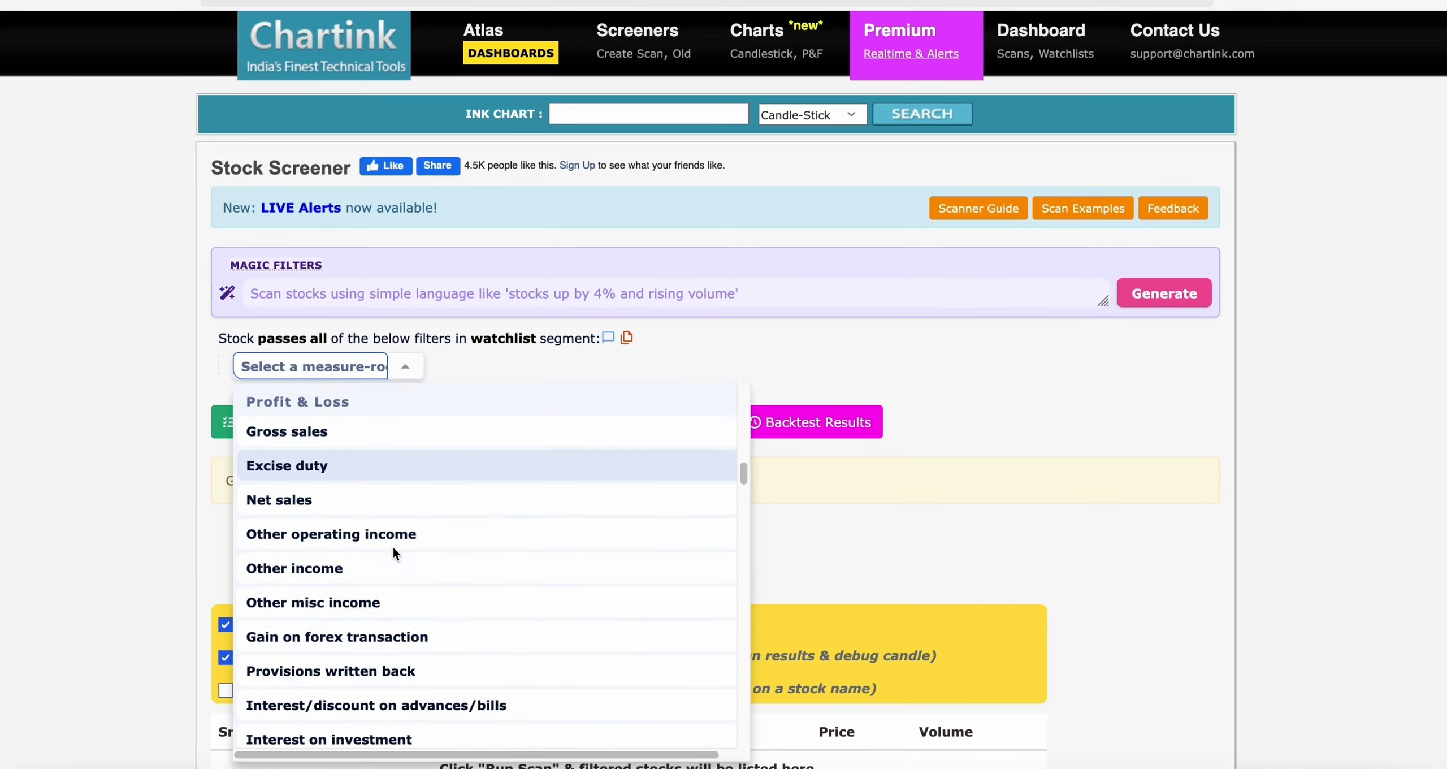
{"action": "scroll", "coordinate": [391, 545], "scroll_direction": "down", "scroll_amount": 4}
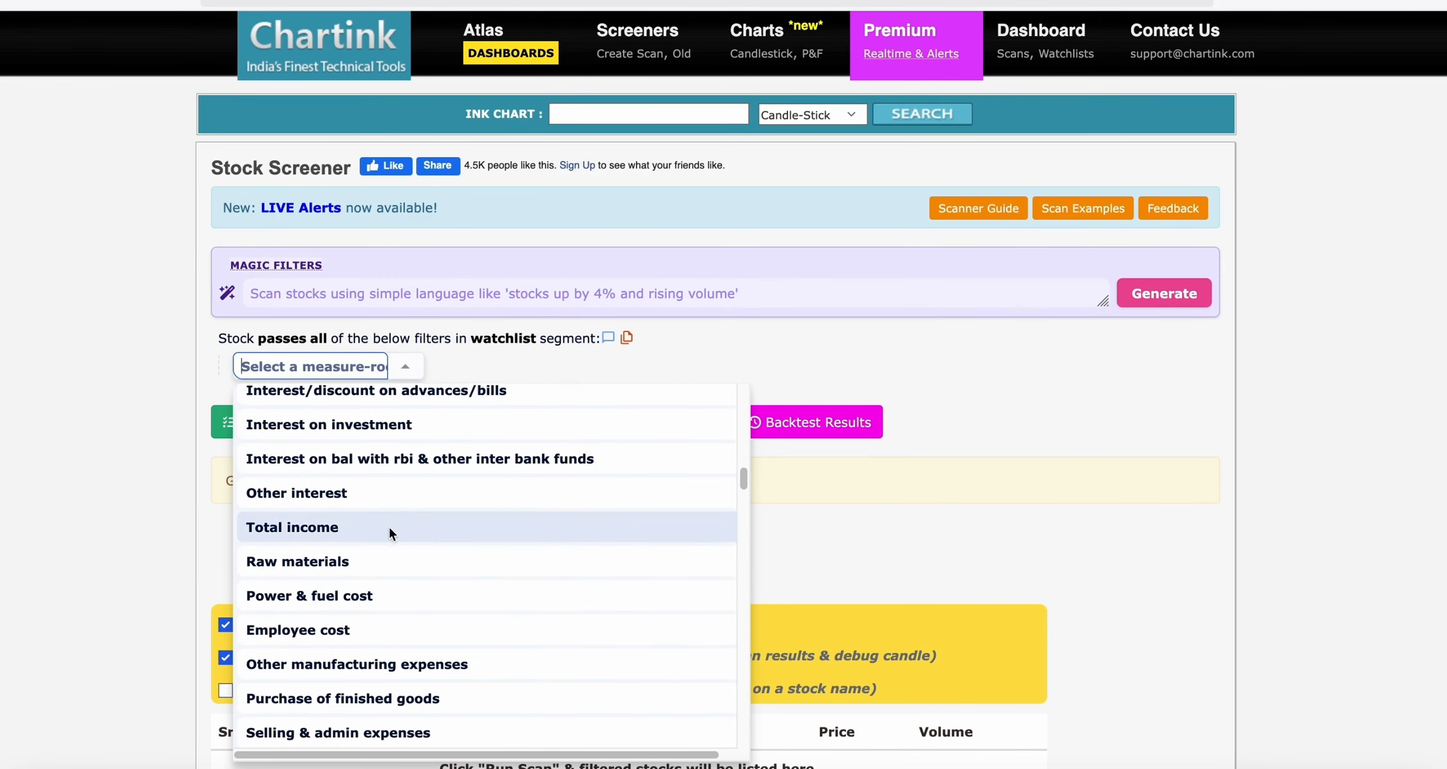
{"action": "scroll", "coordinate": [426, 579], "scroll_direction": "down", "scroll_amount": 4}
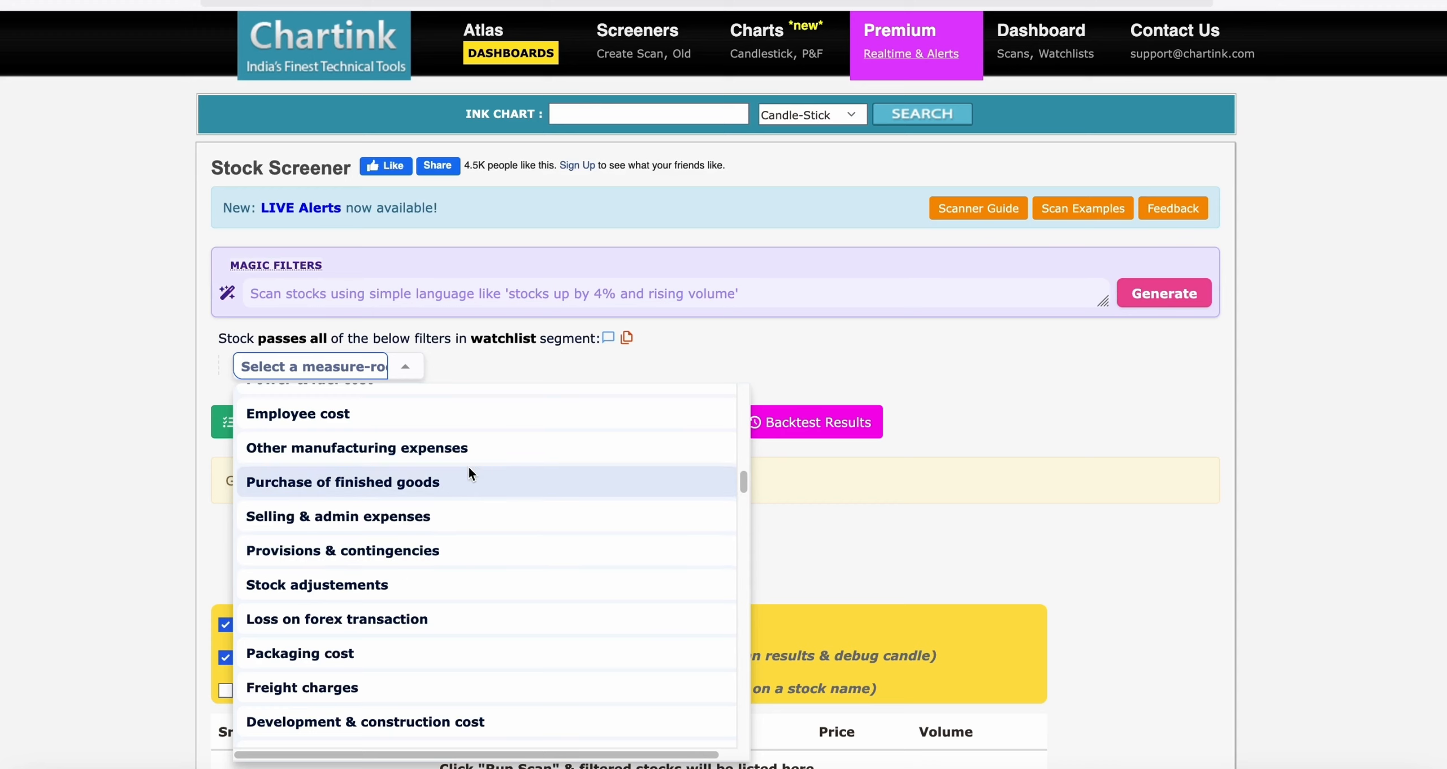
{"action": "scroll", "coordinate": [469, 467], "scroll_direction": "down", "scroll_amount": 12}
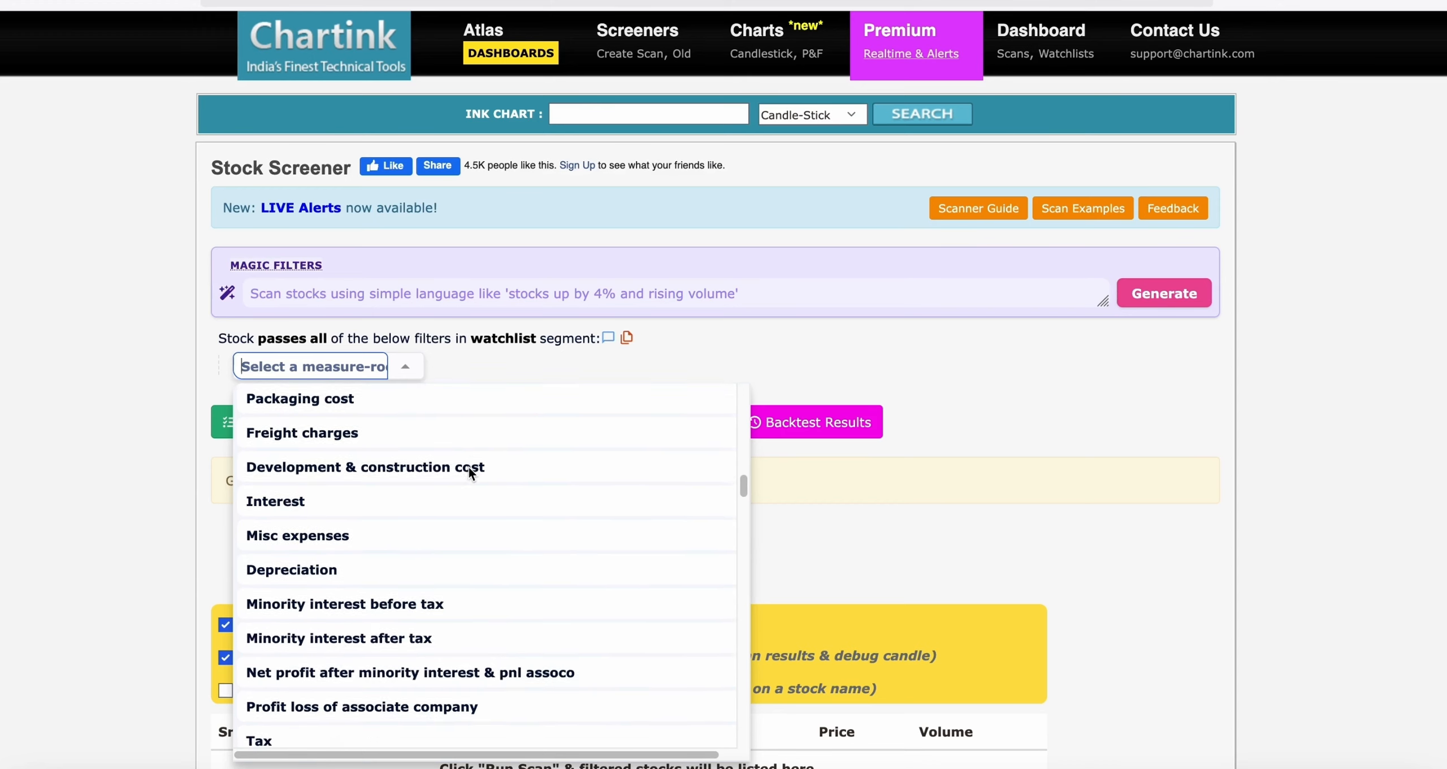
{"action": "scroll", "coordinate": [468, 469], "scroll_direction": "down", "scroll_amount": 7}
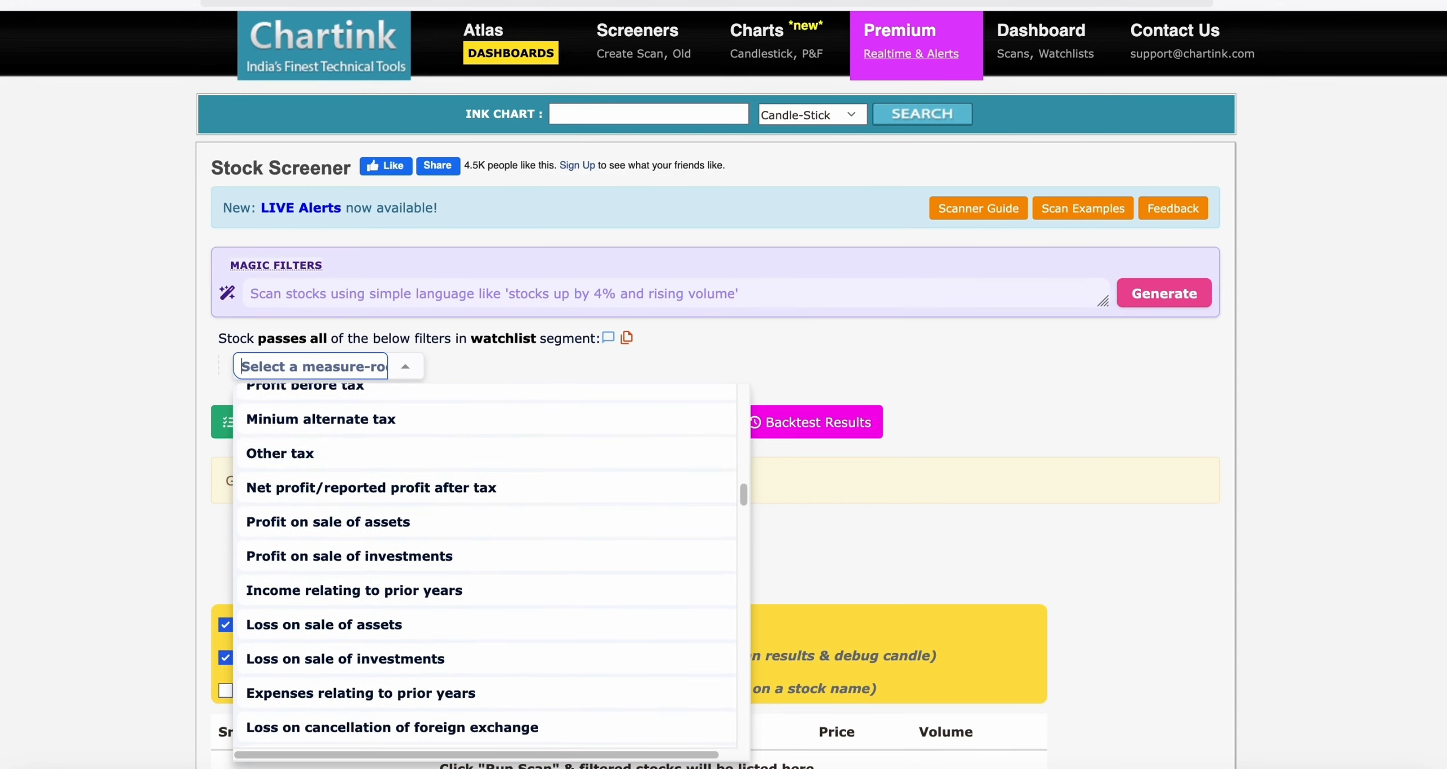
{"action": "scroll", "coordinate": [469, 474], "scroll_direction": "down", "scroll_amount": 16}
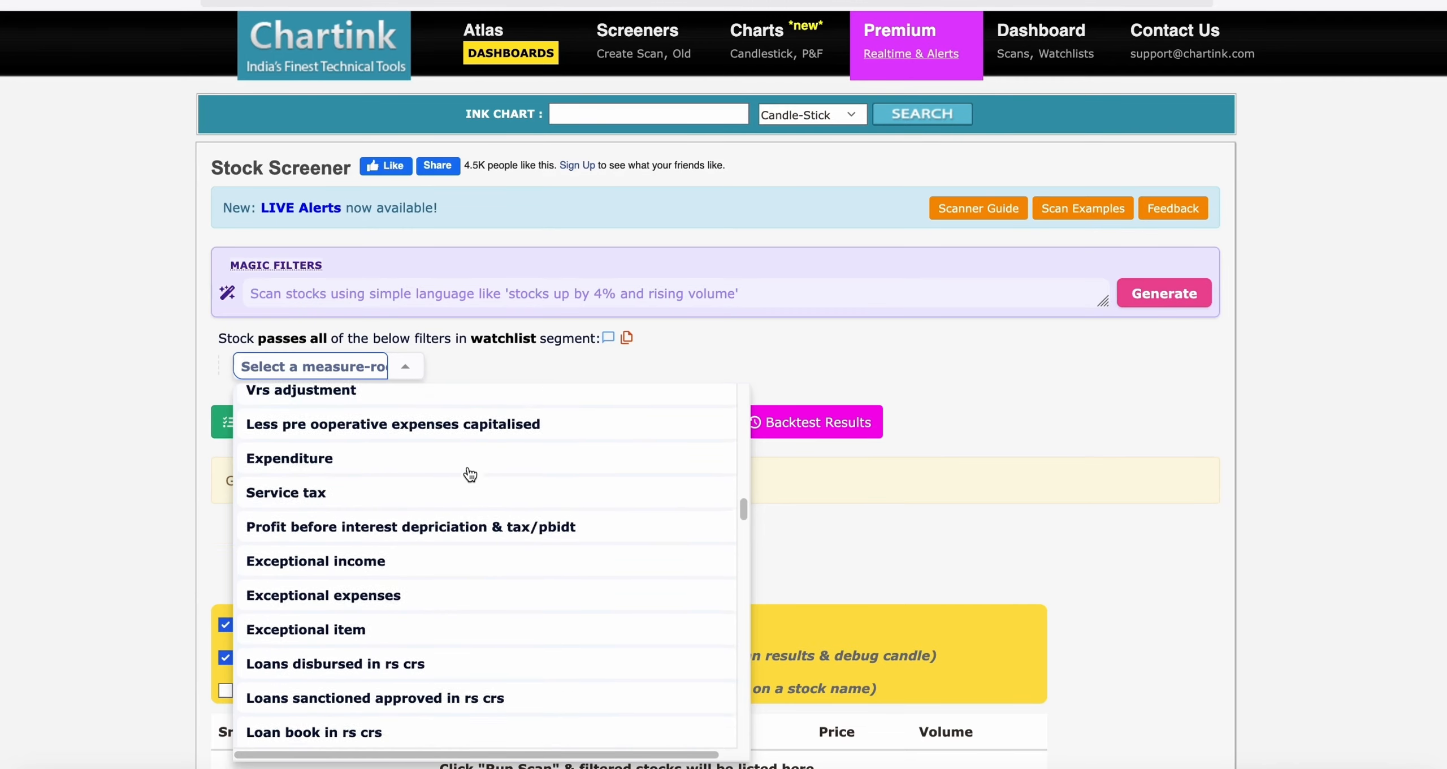
Step: Examine the Balance sheet items available as filter measures, such as fixed assets, reserves, share capital and total liabilities
{"action": "scroll", "coordinate": [469, 473], "scroll_direction": "down", "scroll_amount": 2}
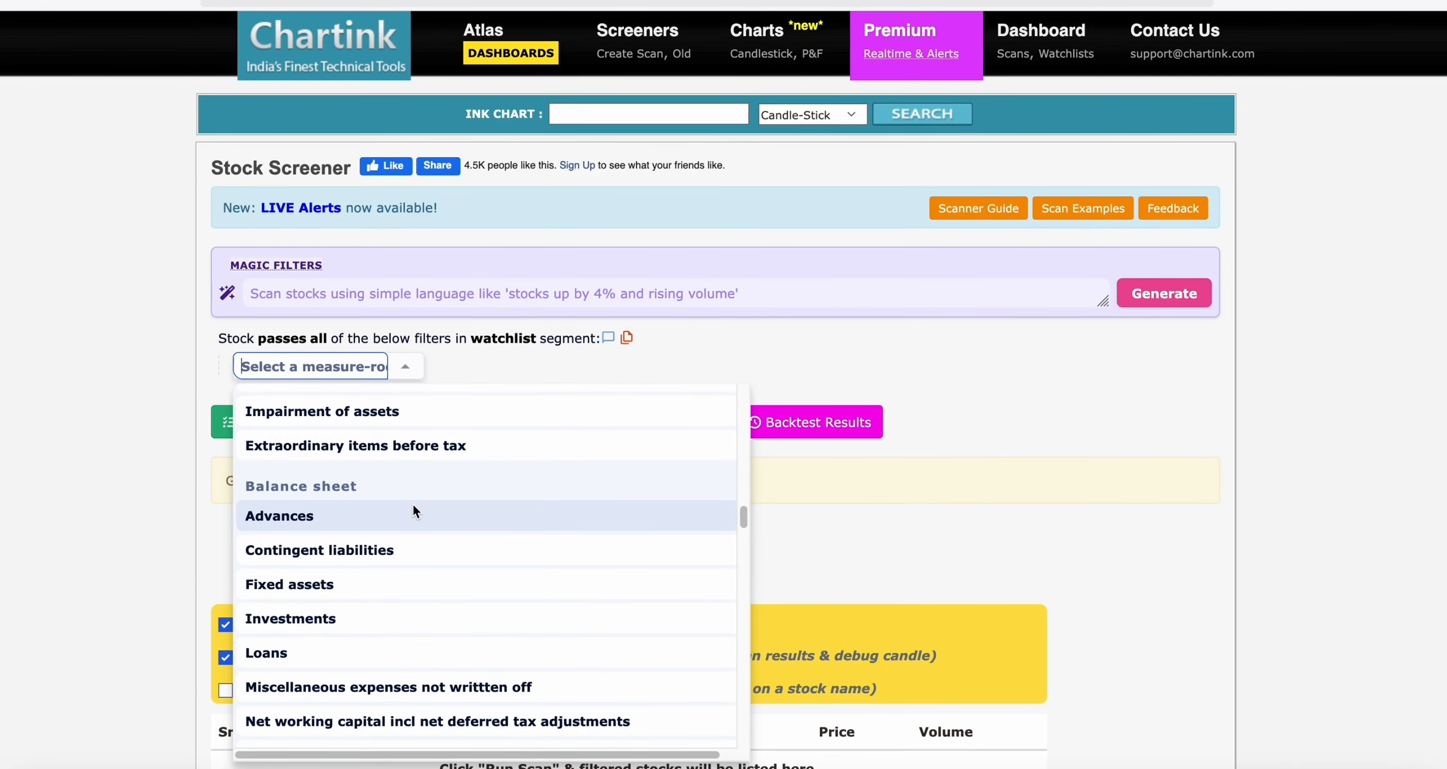
{"action": "scroll", "coordinate": [413, 506], "scroll_direction": "down", "scroll_amount": 1}
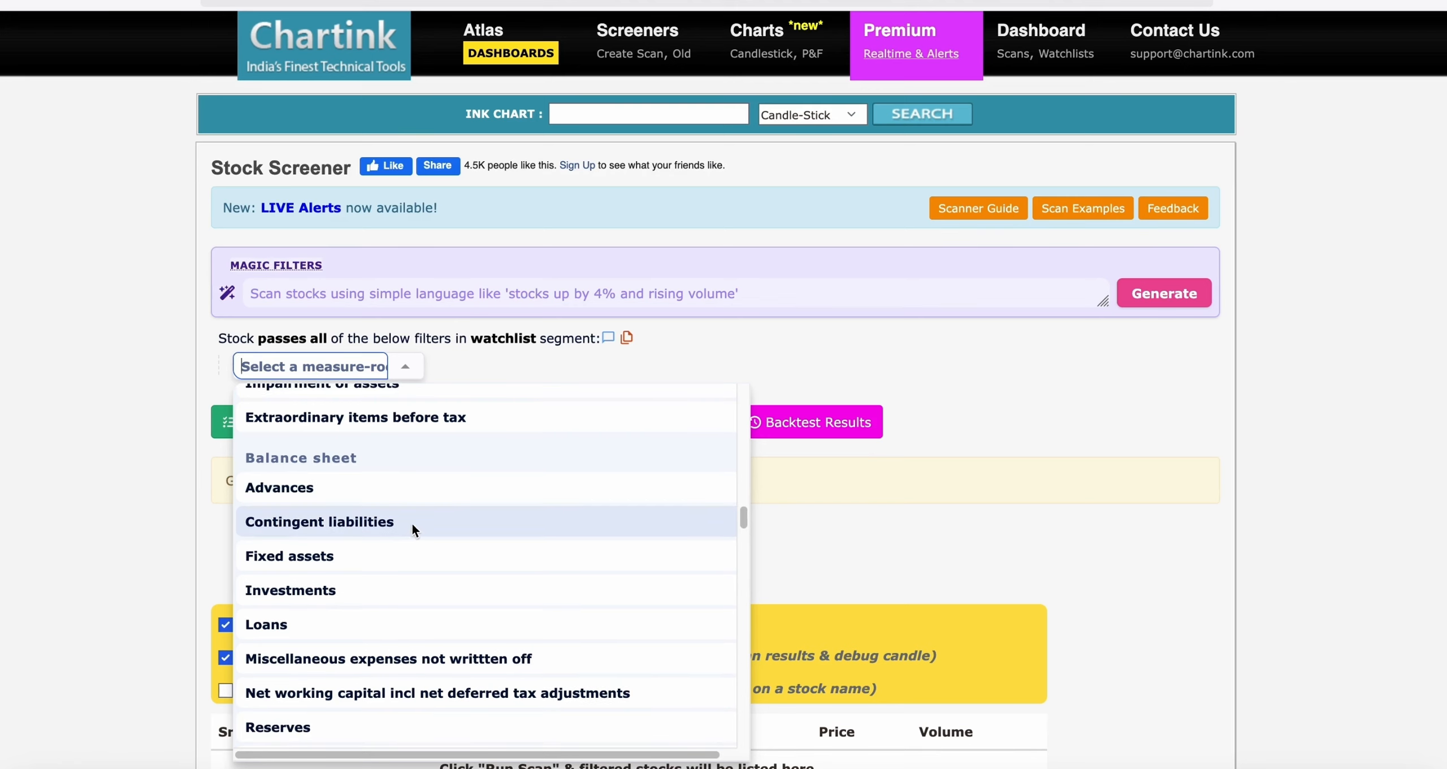
{"action": "scroll", "coordinate": [402, 546], "scroll_direction": "down", "scroll_amount": 4}
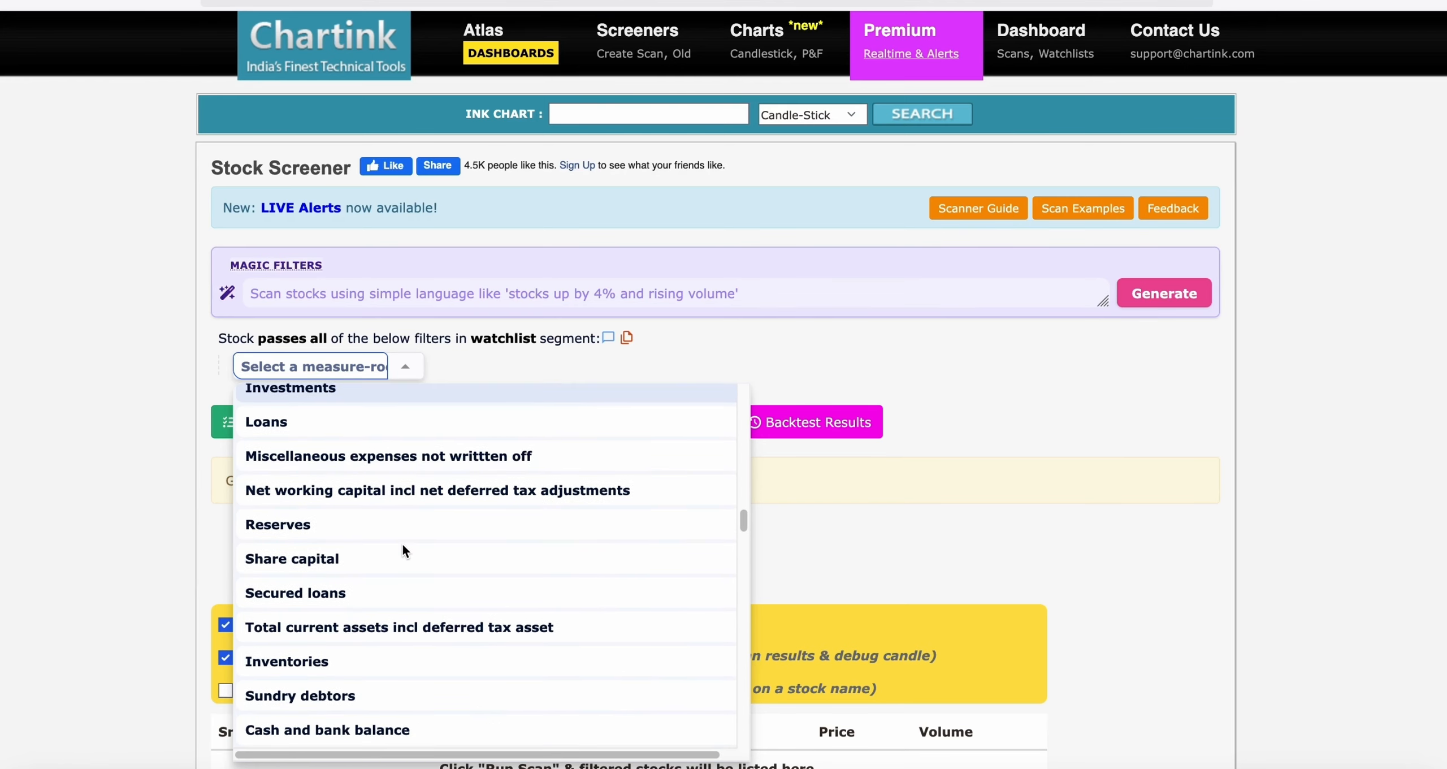
{"action": "scroll", "coordinate": [402, 547], "scroll_direction": "down", "scroll_amount": 7}
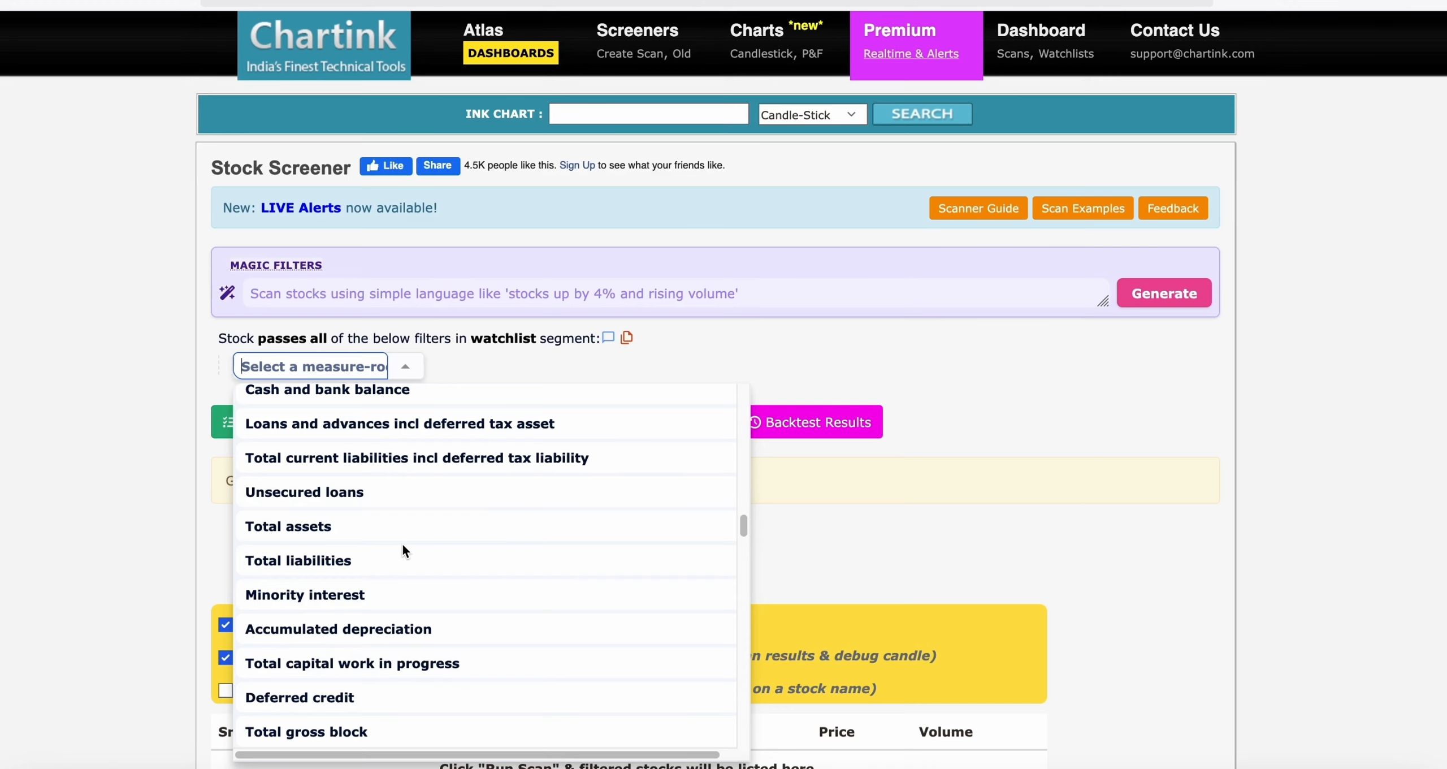
Step: Examine the Key financial ratios available as filter measures, such as EPS and book value, and leave the measure list without choosing one
{"action": "scroll", "coordinate": [402, 548], "scroll_direction": "down", "scroll_amount": 16}
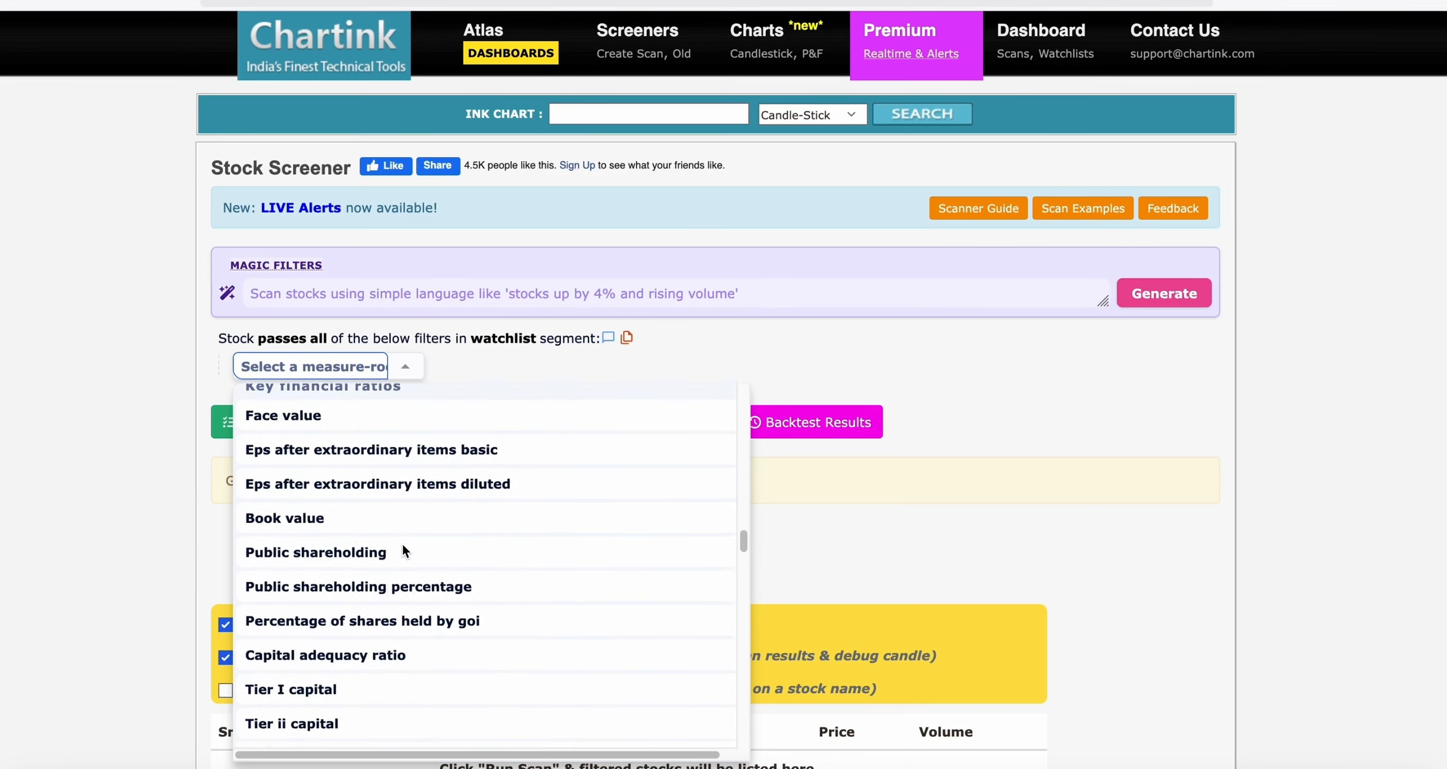
{"action": "scroll", "coordinate": [402, 545], "scroll_direction": "up", "scroll_amount": 2}
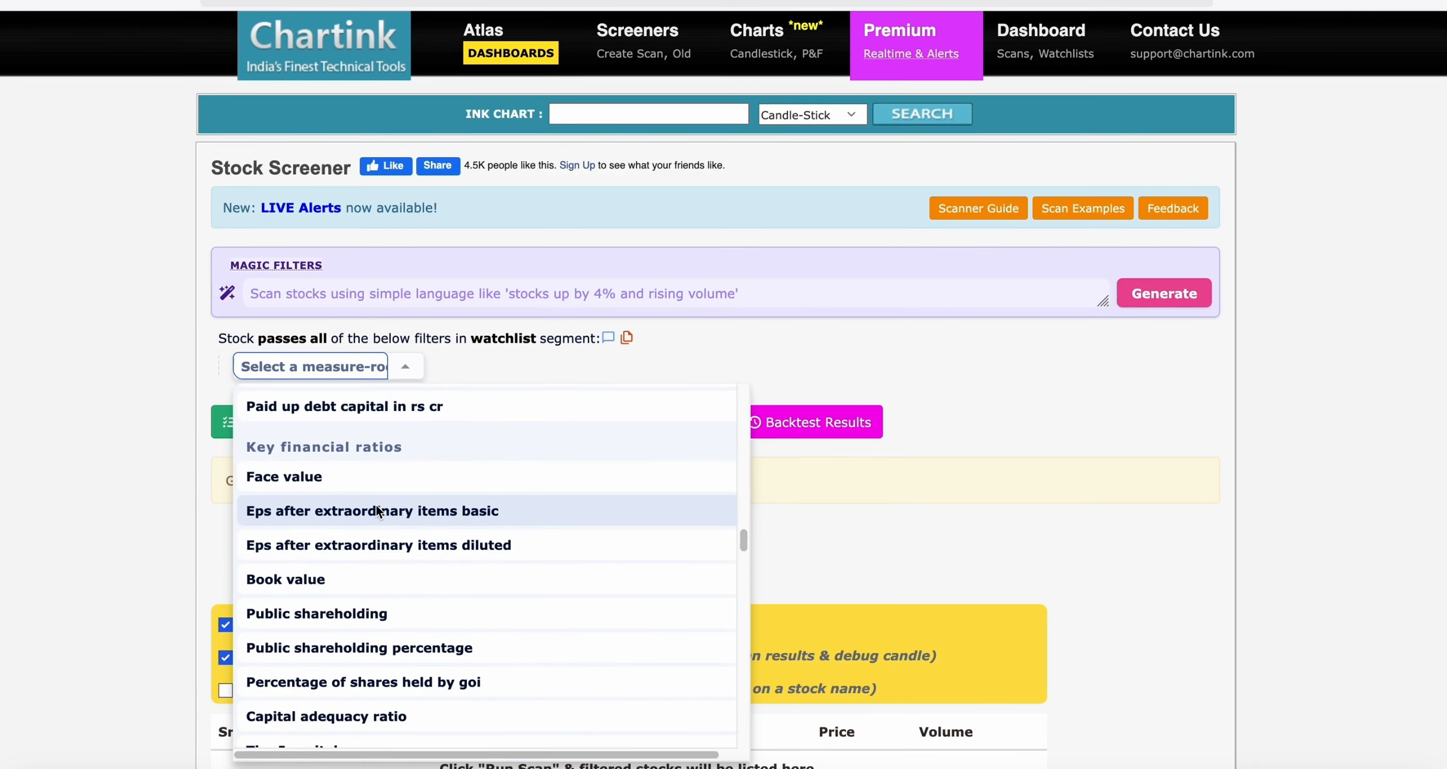
{"action": "scroll", "coordinate": [384, 553], "scroll_direction": "down", "scroll_amount": 2}
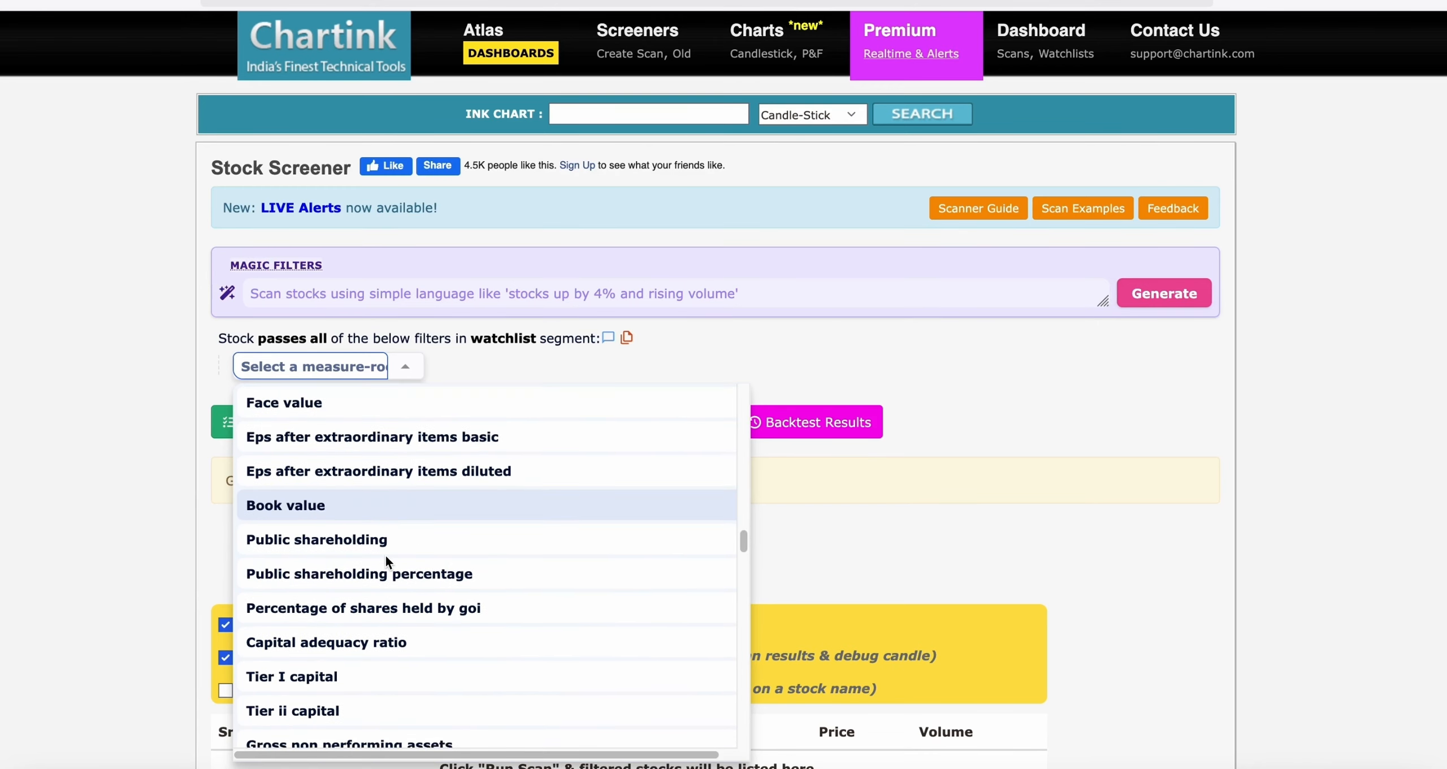
{"action": "scroll", "coordinate": [385, 553], "scroll_direction": "down", "scroll_amount": 10}
{"action": "scroll", "coordinate": [385, 553], "scroll_direction": "down", "scroll_amount": 20}
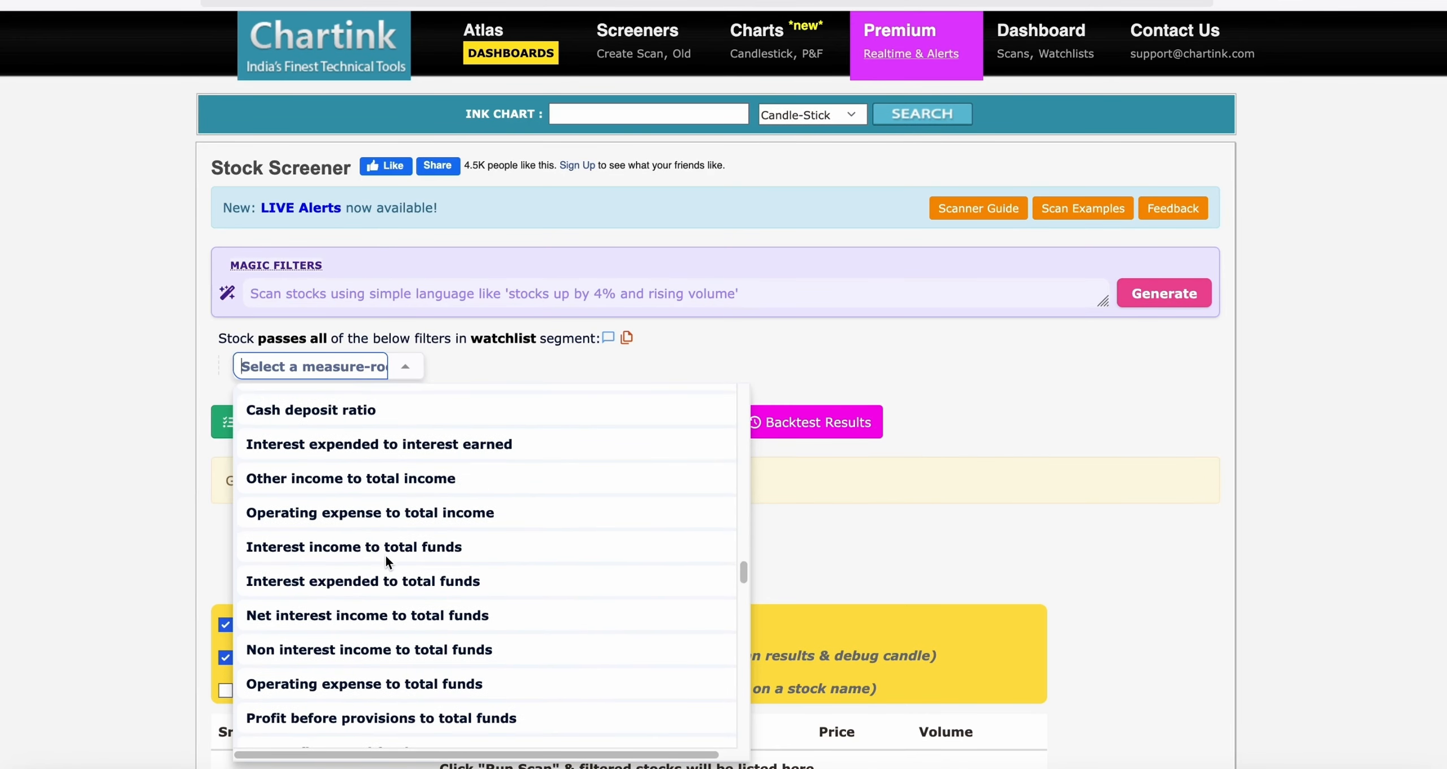
{"action": "scroll", "coordinate": [374, 543], "scroll_direction": "down", "scroll_amount": 10}
{"action": "scroll", "coordinate": [374, 546], "scroll_direction": "down", "scroll_amount": 20}
{"action": "scroll", "coordinate": [373, 543], "scroll_direction": "up", "scroll_amount": 8}
{"action": "left_click", "coordinate": [707, 327]}
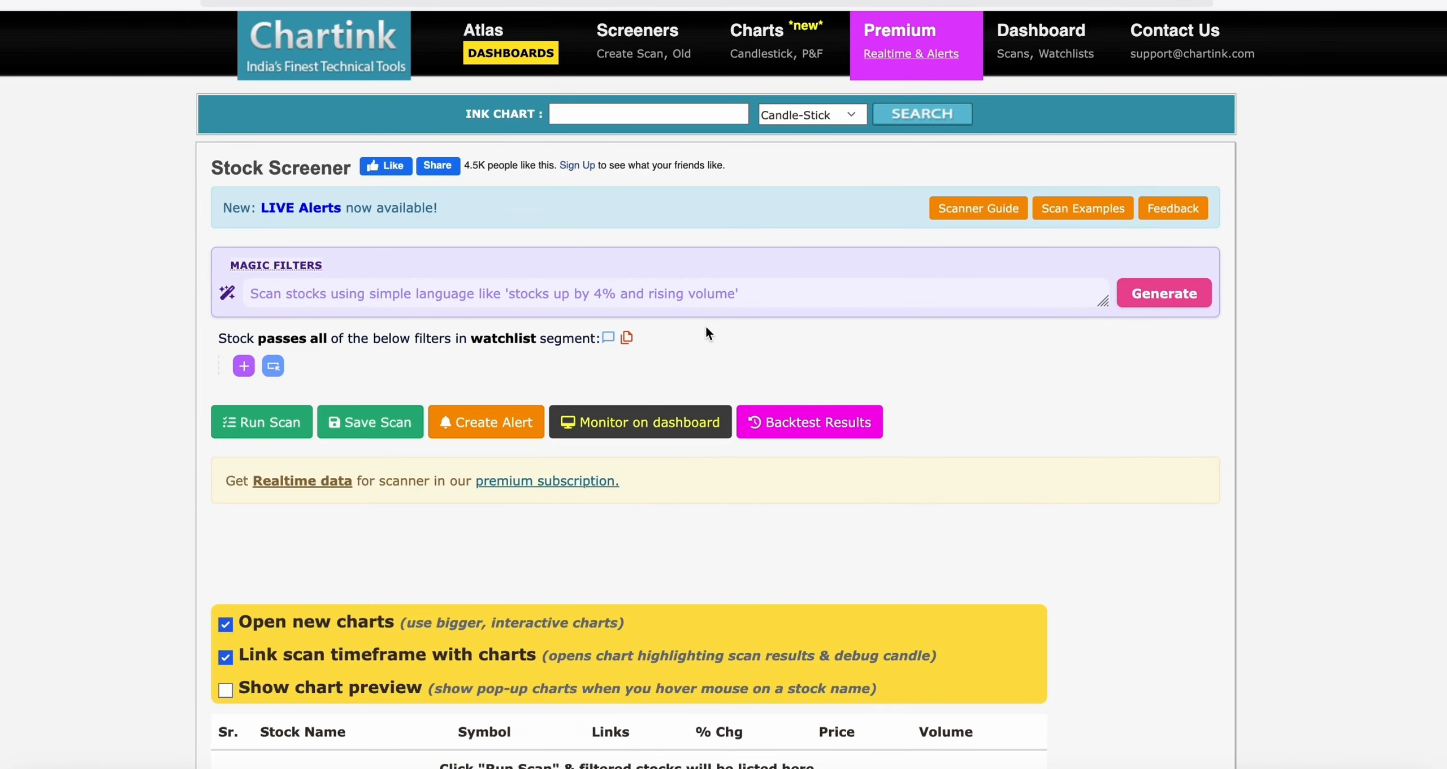
Step: Open the saved scan "2 YEAR HIGHEST VOLUME" from the dashboard and review its filtered stocks
{"action": "left_click", "coordinate": [1006, 56]}
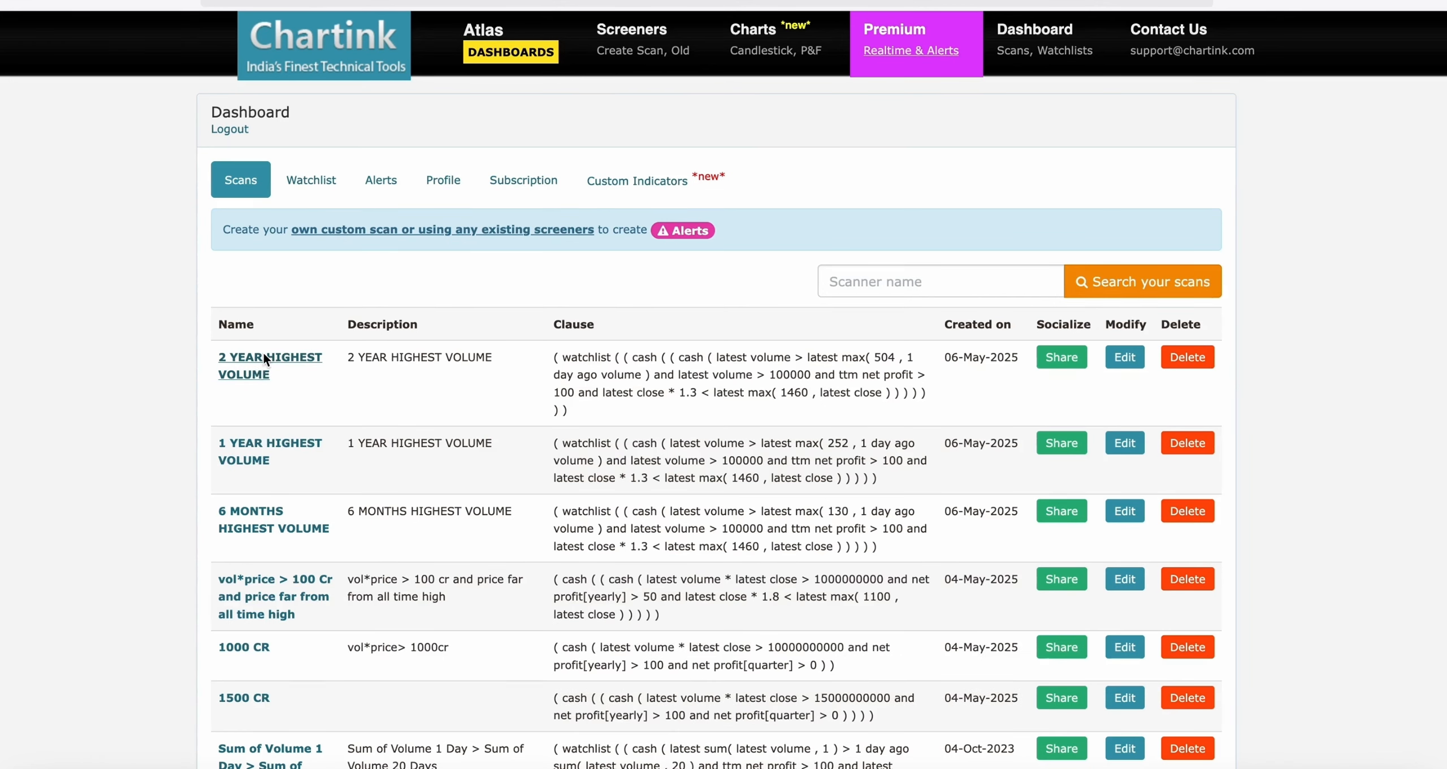
{"action": "left_click", "coordinate": [294, 362]}
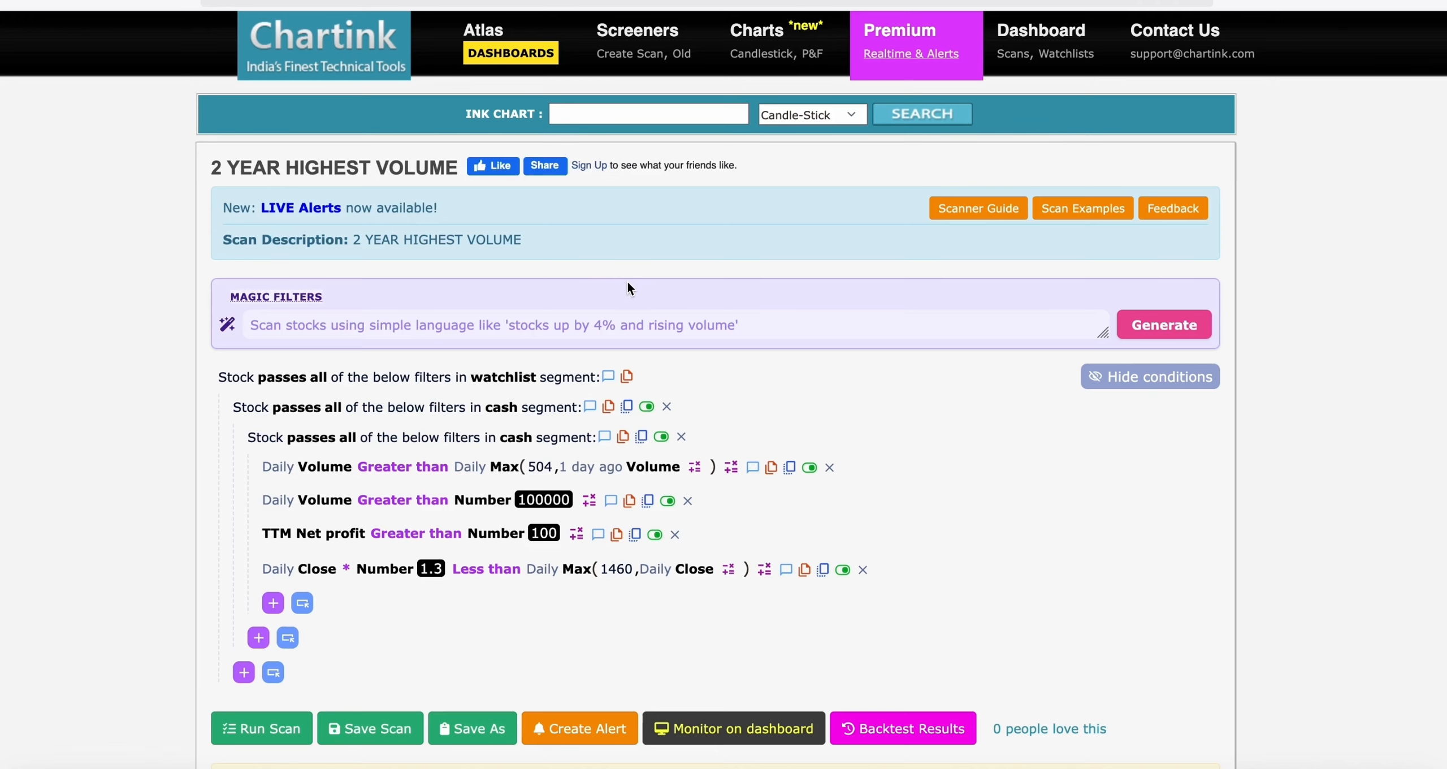
{"action": "scroll", "coordinate": [627, 280], "scroll_direction": "down", "scroll_amount": 10}
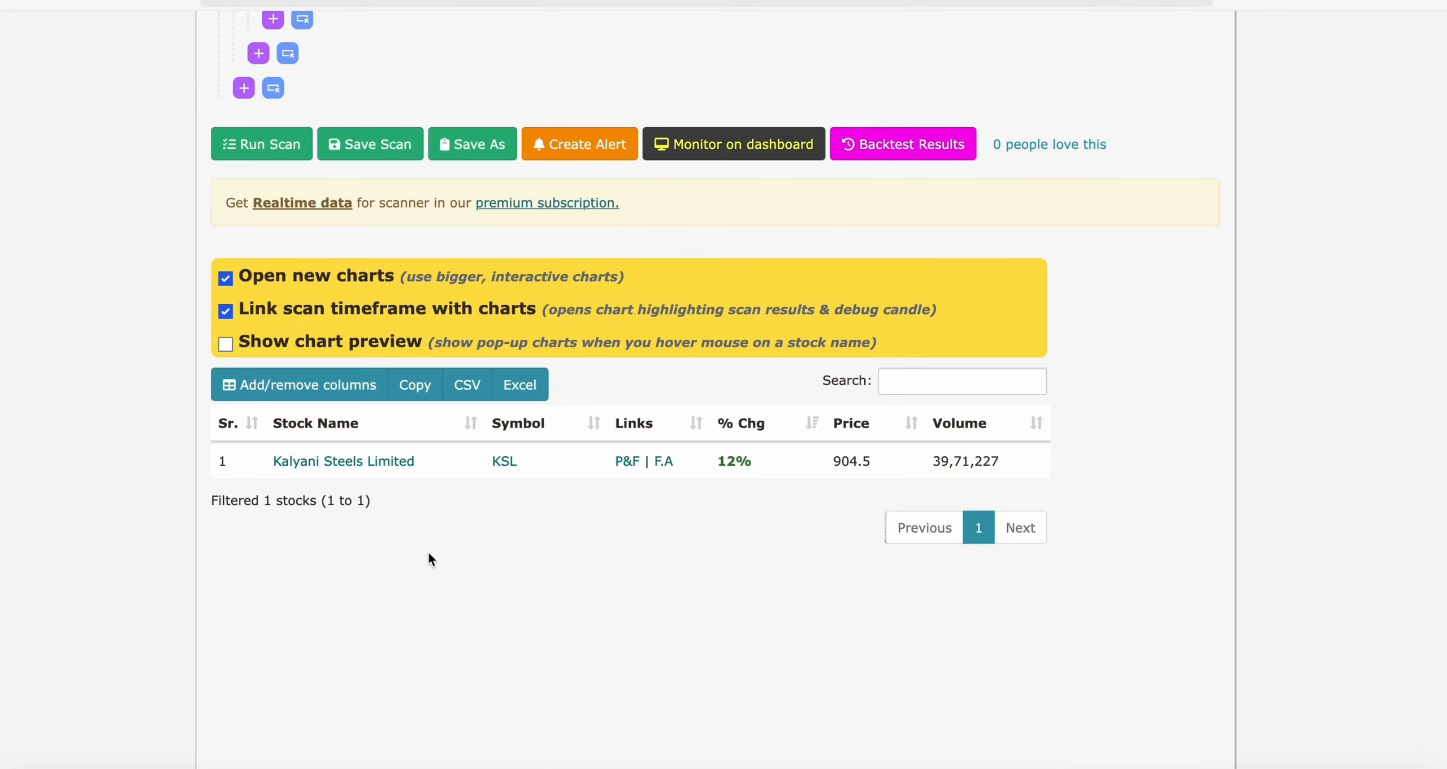
{"action": "scroll", "coordinate": [429, 551], "scroll_direction": "down", "scroll_amount": 2}
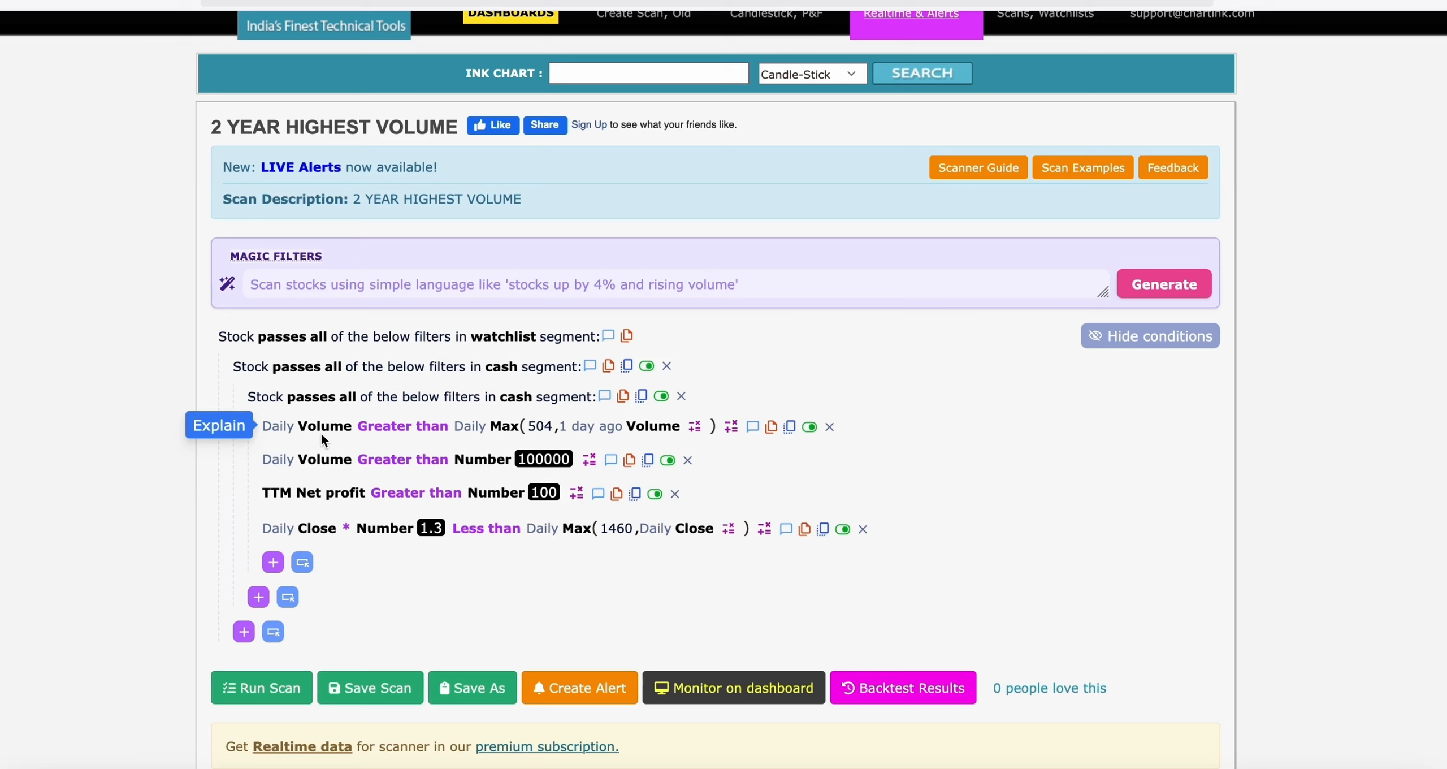
Step: Examine the candle offset options for the first volume filter, from minute to daily and weekly candles, and leave the offset unchanged
{"action": "left_click", "coordinate": [289, 432]}
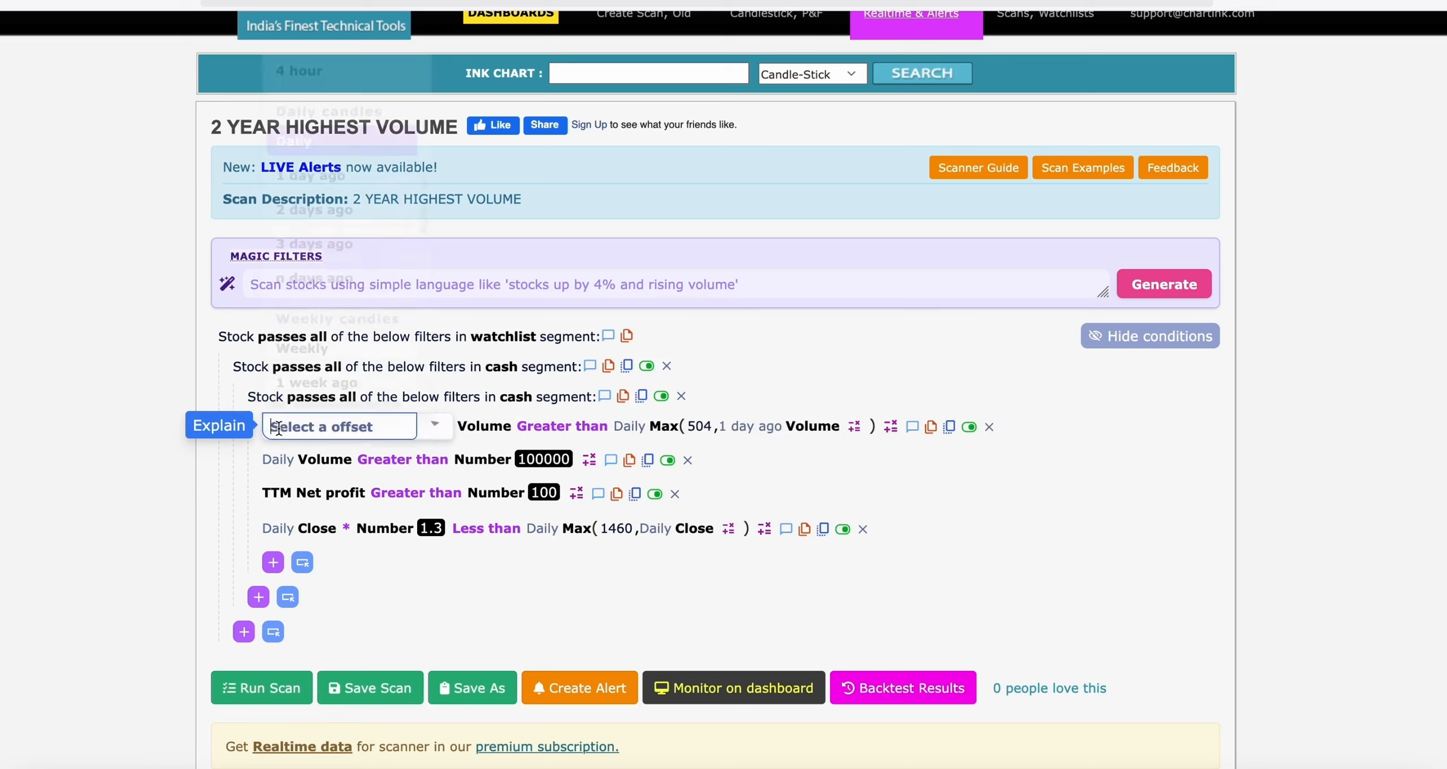
{"action": "scroll", "coordinate": [320, 249], "scroll_direction": "up", "scroll_amount": 5}
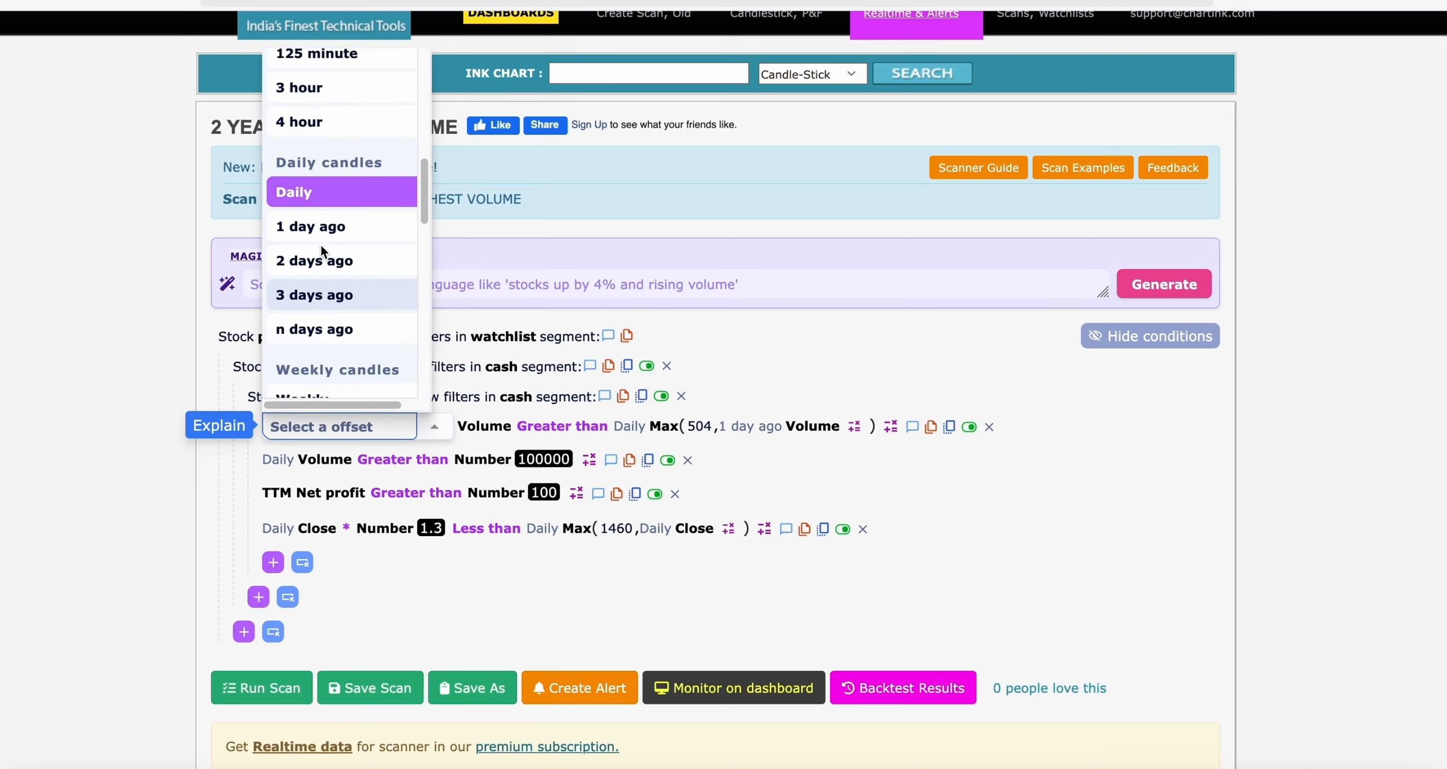
{"action": "scroll", "coordinate": [320, 251], "scroll_direction": "up", "scroll_amount": 4}
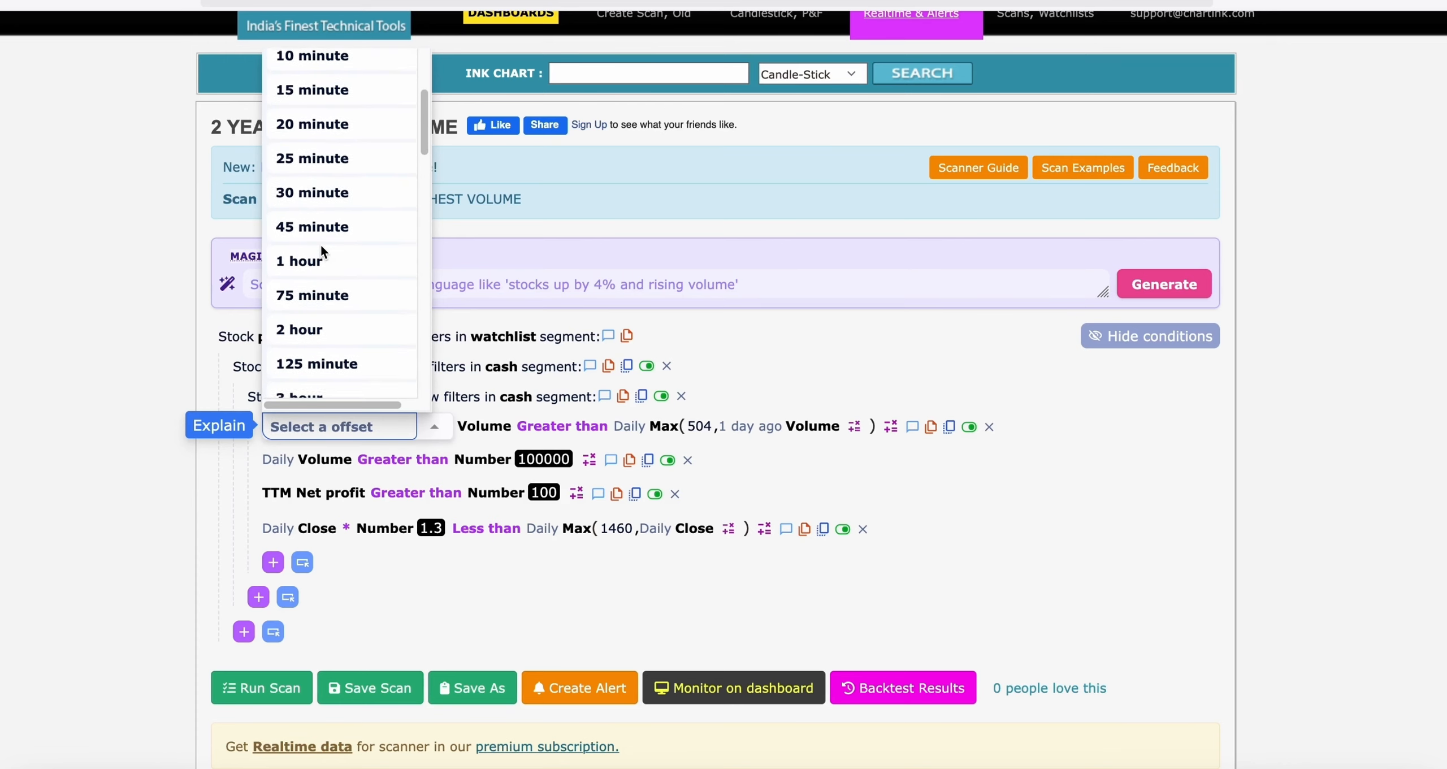
{"action": "scroll", "coordinate": [320, 168], "scroll_direction": "down", "scroll_amount": 7}
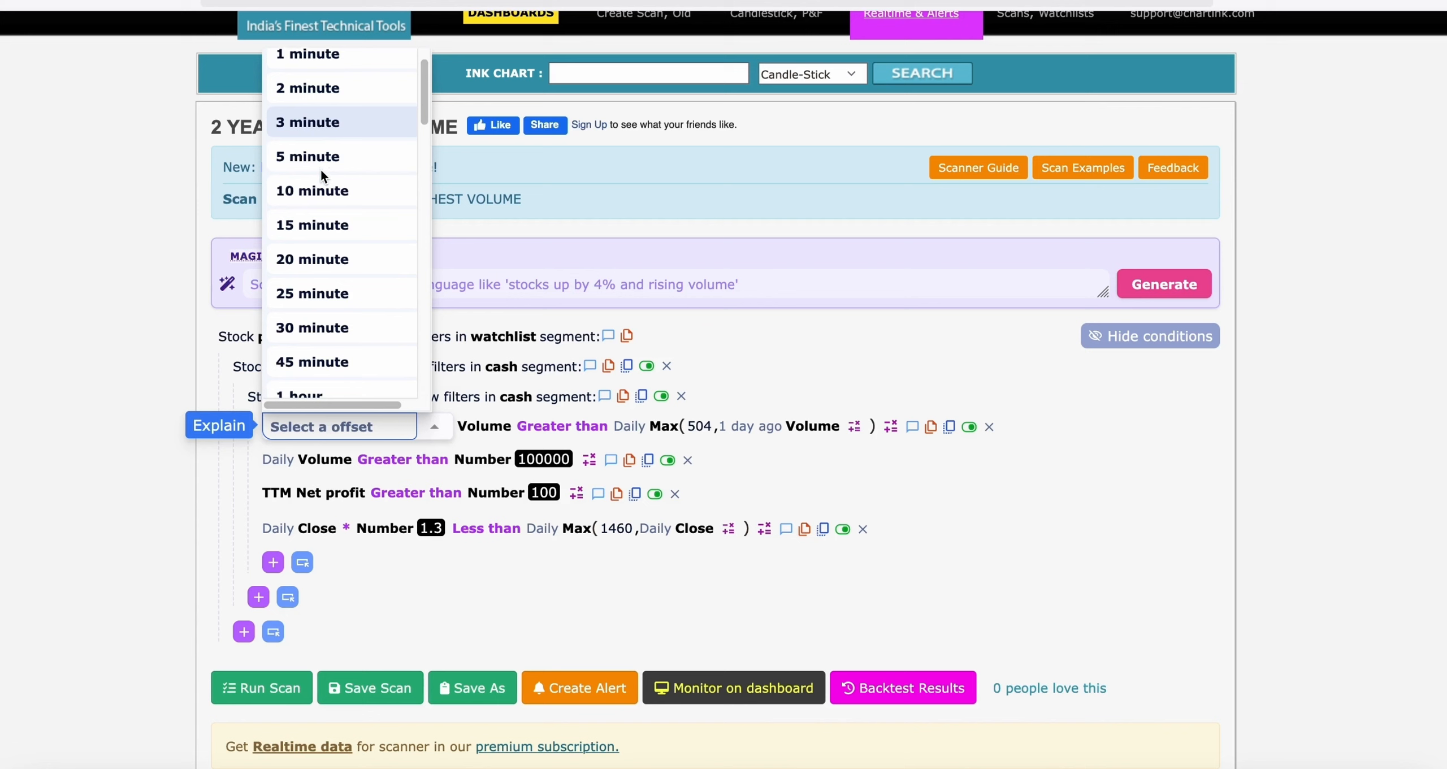
{"action": "scroll", "coordinate": [324, 233], "scroll_direction": "down", "scroll_amount": 1}
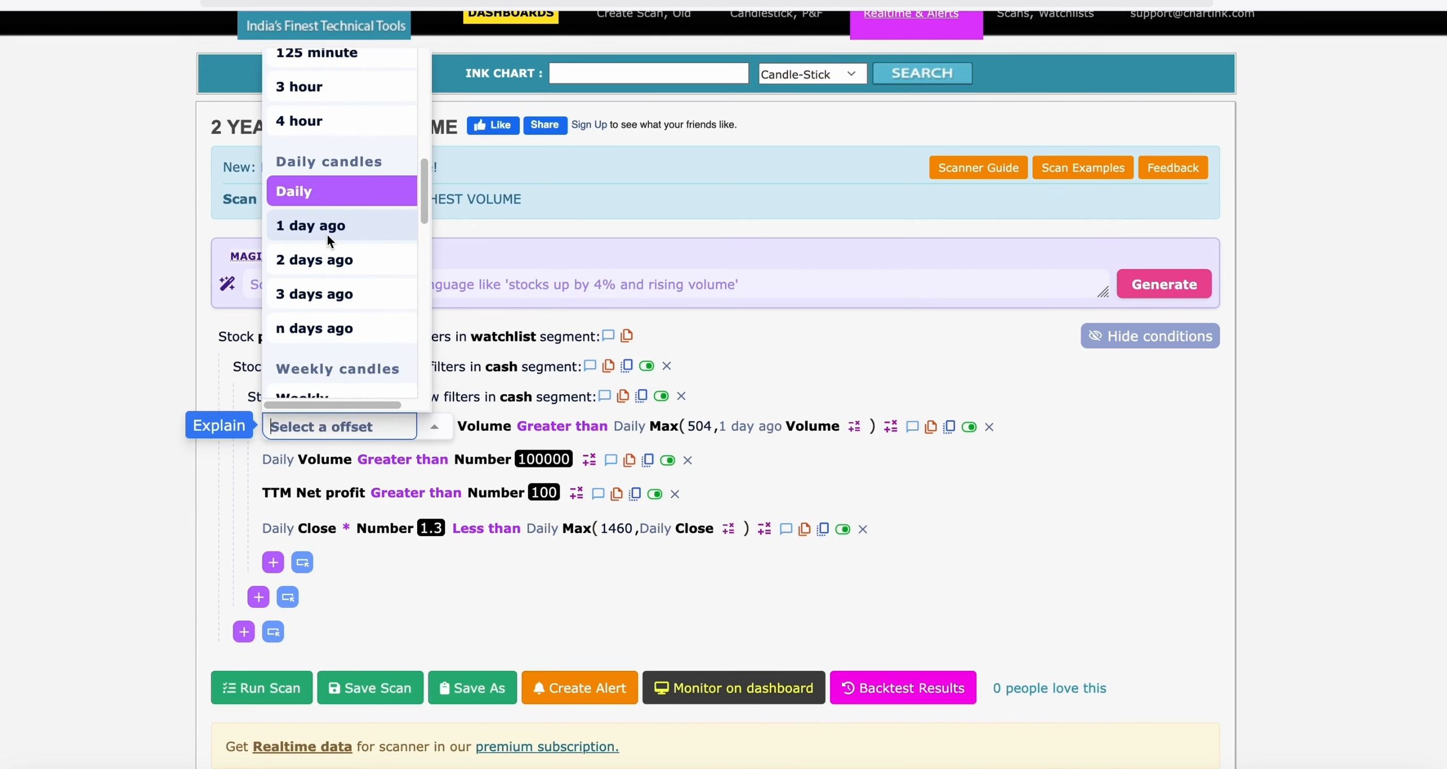
{"action": "scroll", "coordinate": [327, 236], "scroll_direction": "down", "scroll_amount": 2}
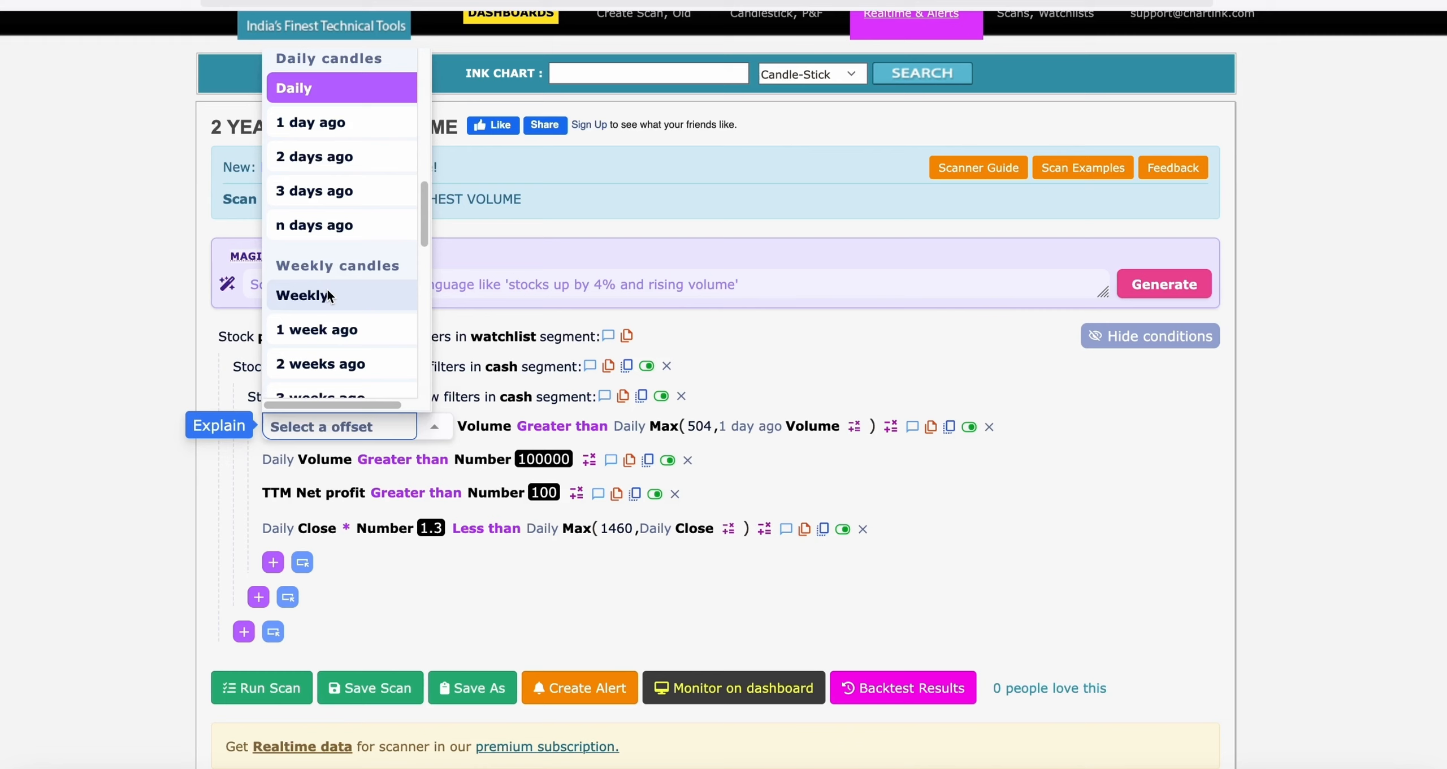
{"action": "scroll", "coordinate": [327, 302], "scroll_direction": "down", "scroll_amount": 4}
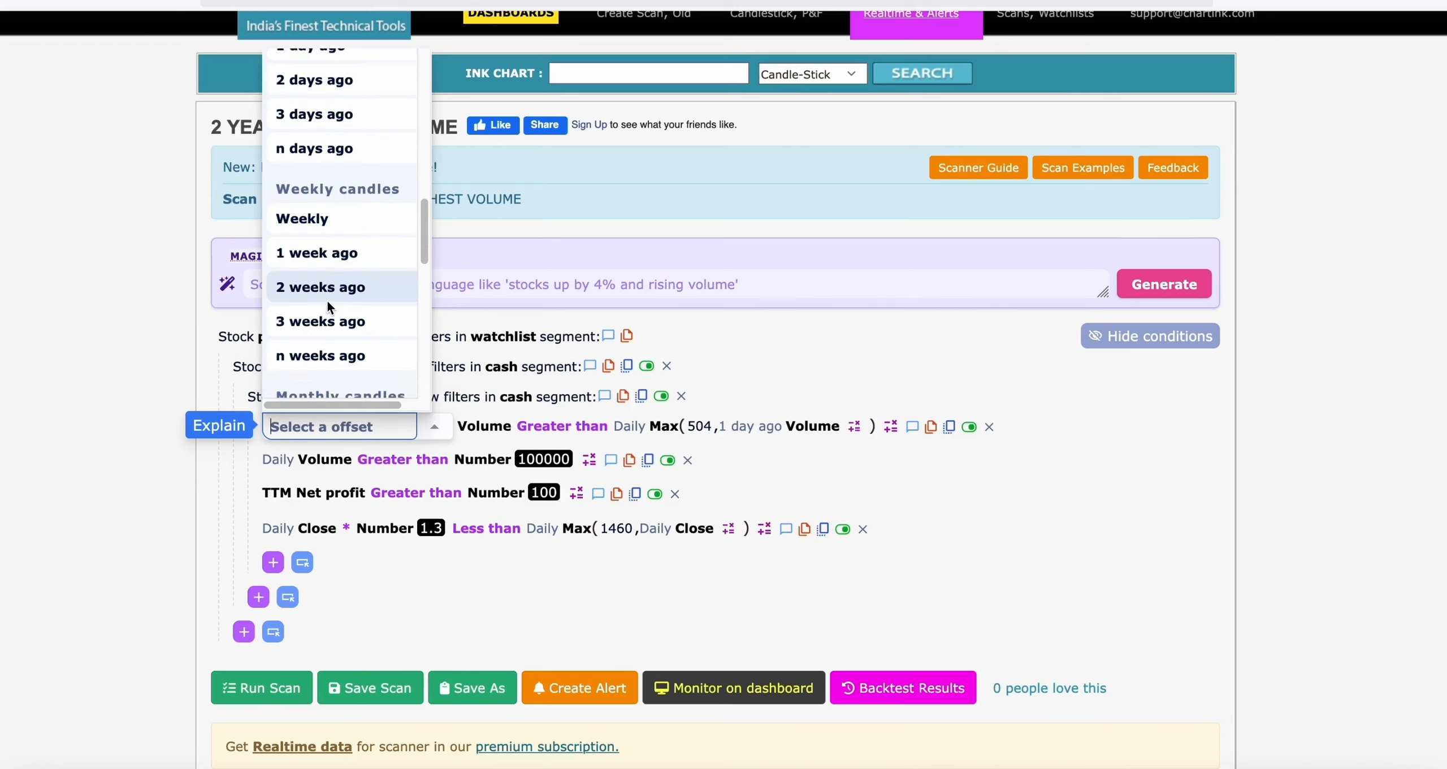
{"action": "scroll", "coordinate": [341, 301], "scroll_direction": "up", "scroll_amount": 2}
{"action": "scroll", "coordinate": [343, 305], "scroll_direction": "up", "scroll_amount": 2}
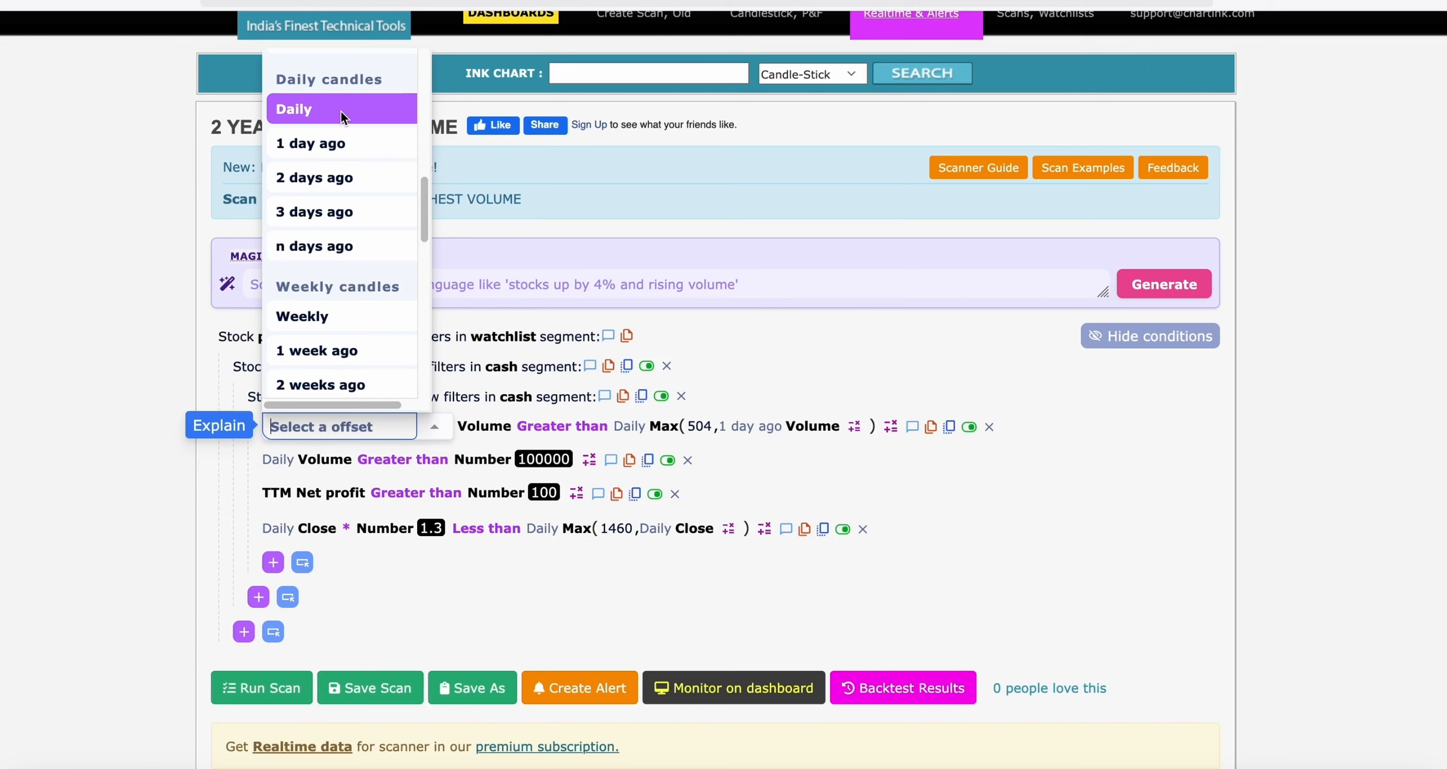
{"action": "left_click", "coordinate": [133, 238]}
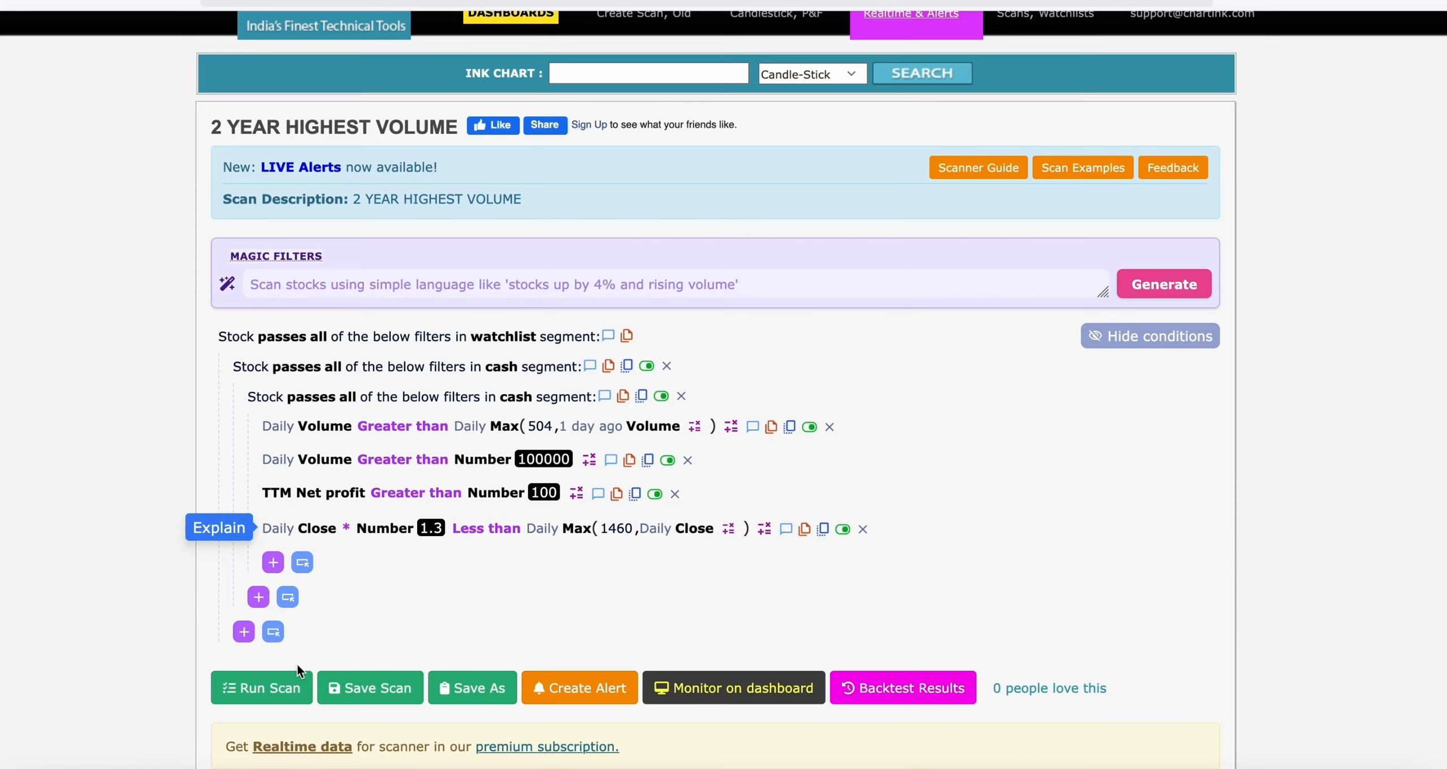
Step: Review the scan's filtered stocks, then switch to TradingView and open the NSE chart of KALYANI STEELS LTD
{"action": "scroll", "coordinate": [384, 602], "scroll_direction": "down", "scroll_amount": 3}
{"action": "scroll", "coordinate": [410, 600], "scroll_direction": "down", "scroll_amount": 5}
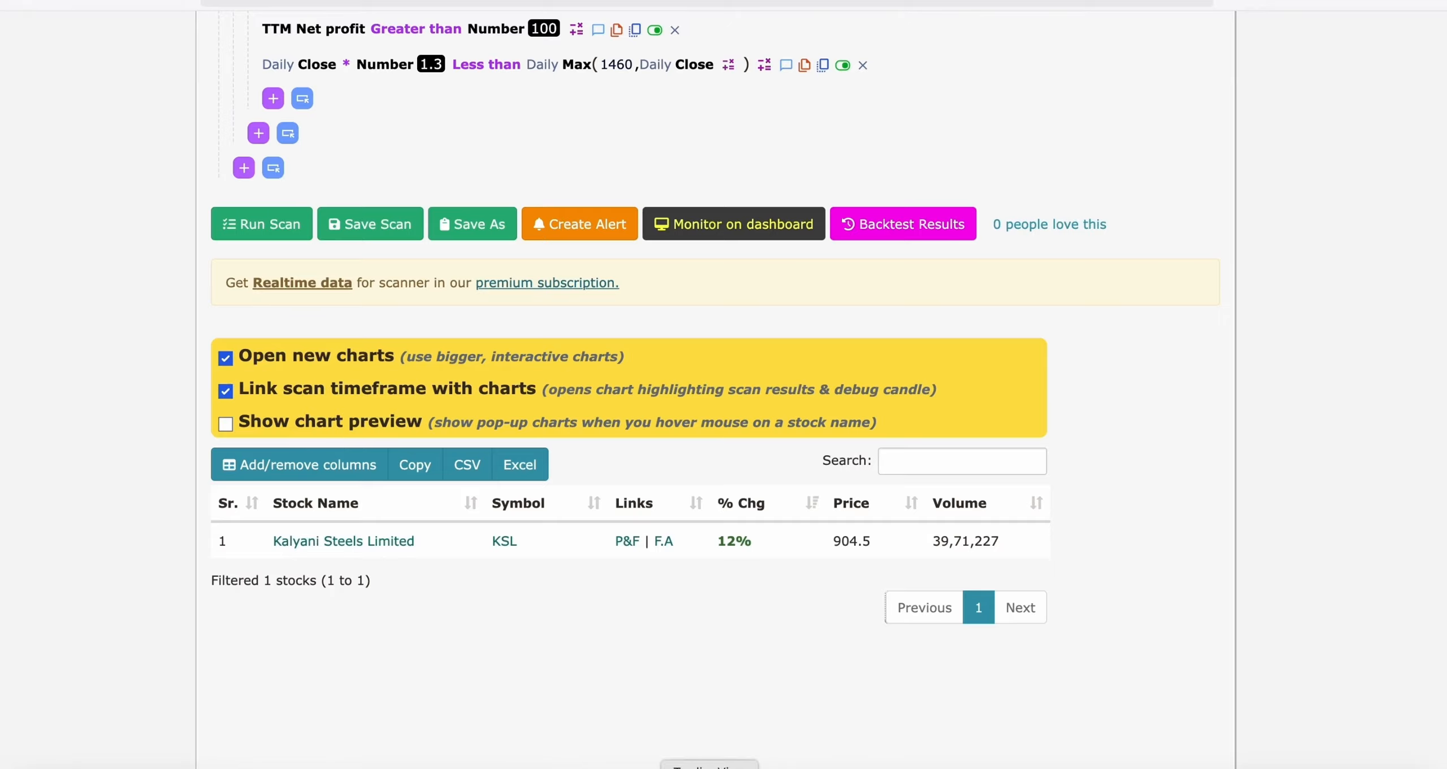
{"action": "left_click", "coordinate": [710, 767]}
{"action": "type", "text": "KA"}
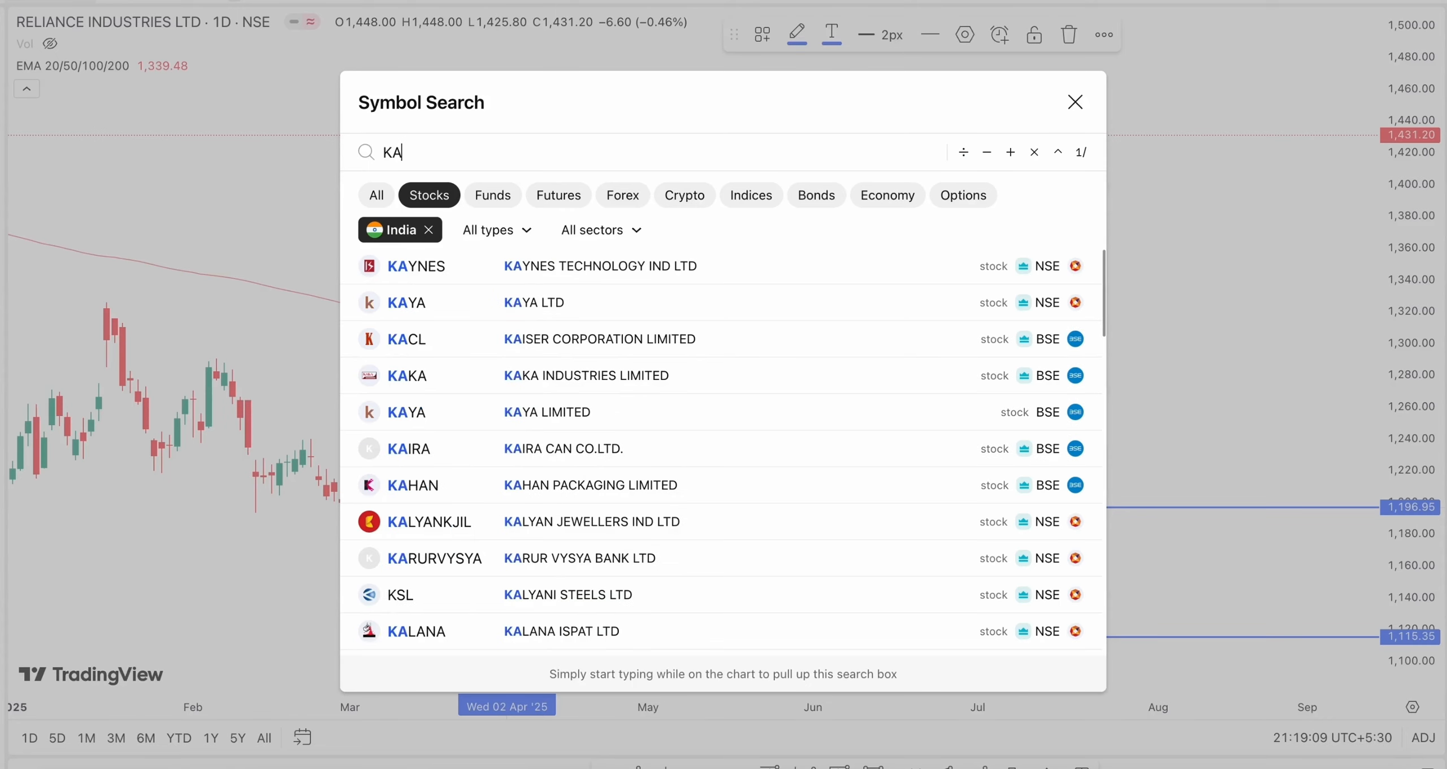
{"action": "type", "text": "LYANI"}
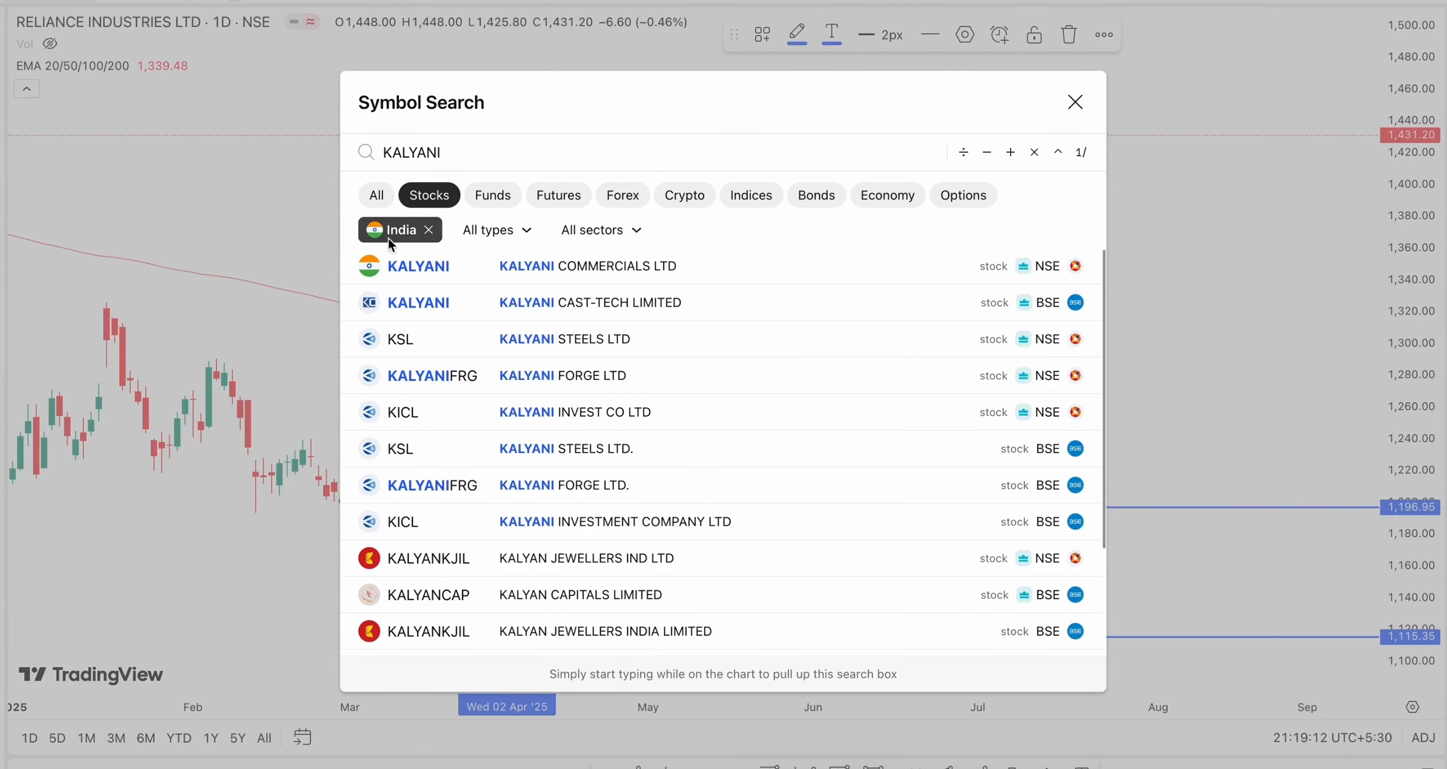
{"action": "left_click", "coordinate": [439, 348]}
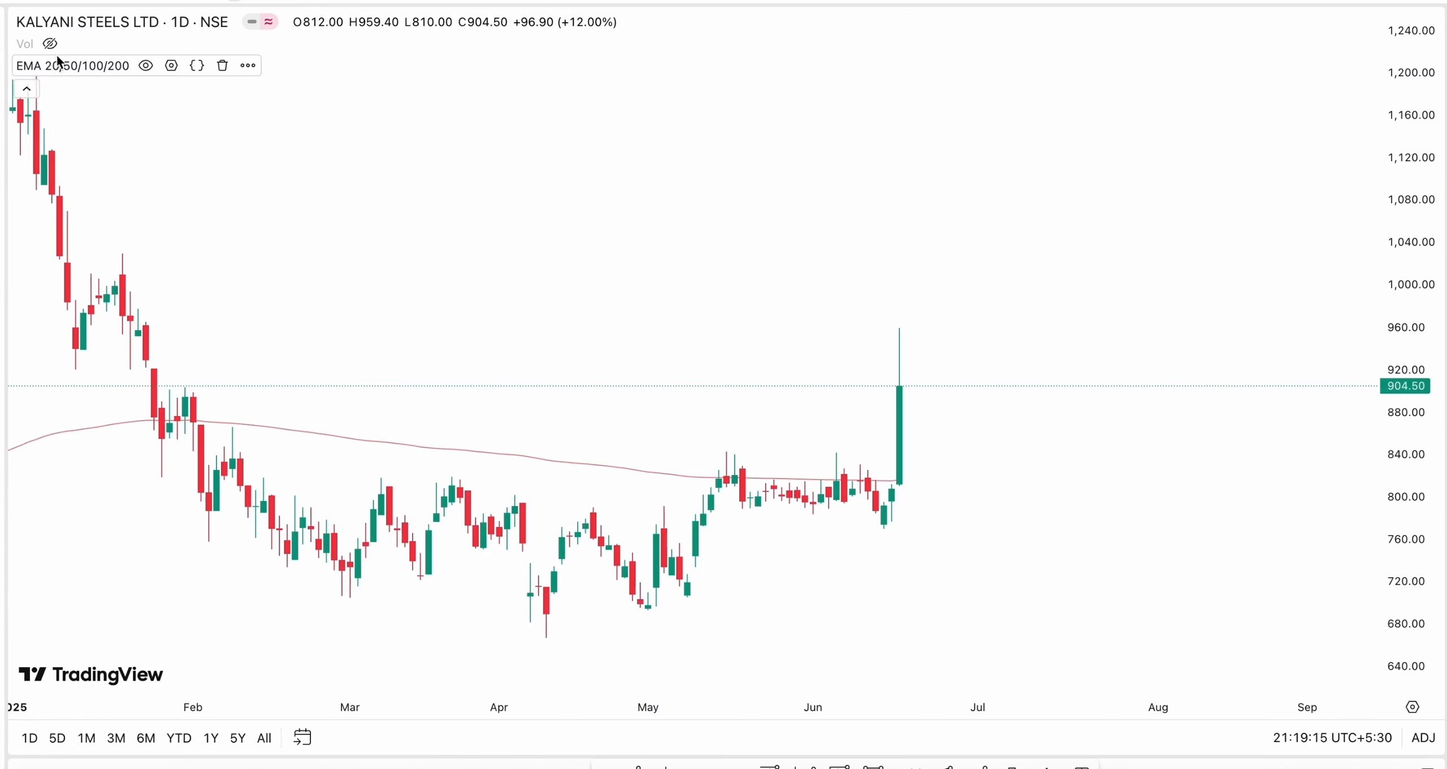
Step: Show the volume indicator on the Kalyani Steels daily chart and compare its volume bars back to 2023
{"action": "right_click", "coordinate": [583, 207]}
{"action": "left_click", "coordinate": [627, 222]}
{"action": "scroll", "coordinate": [798, 329], "scroll_direction": "down", "scroll_amount": 4}
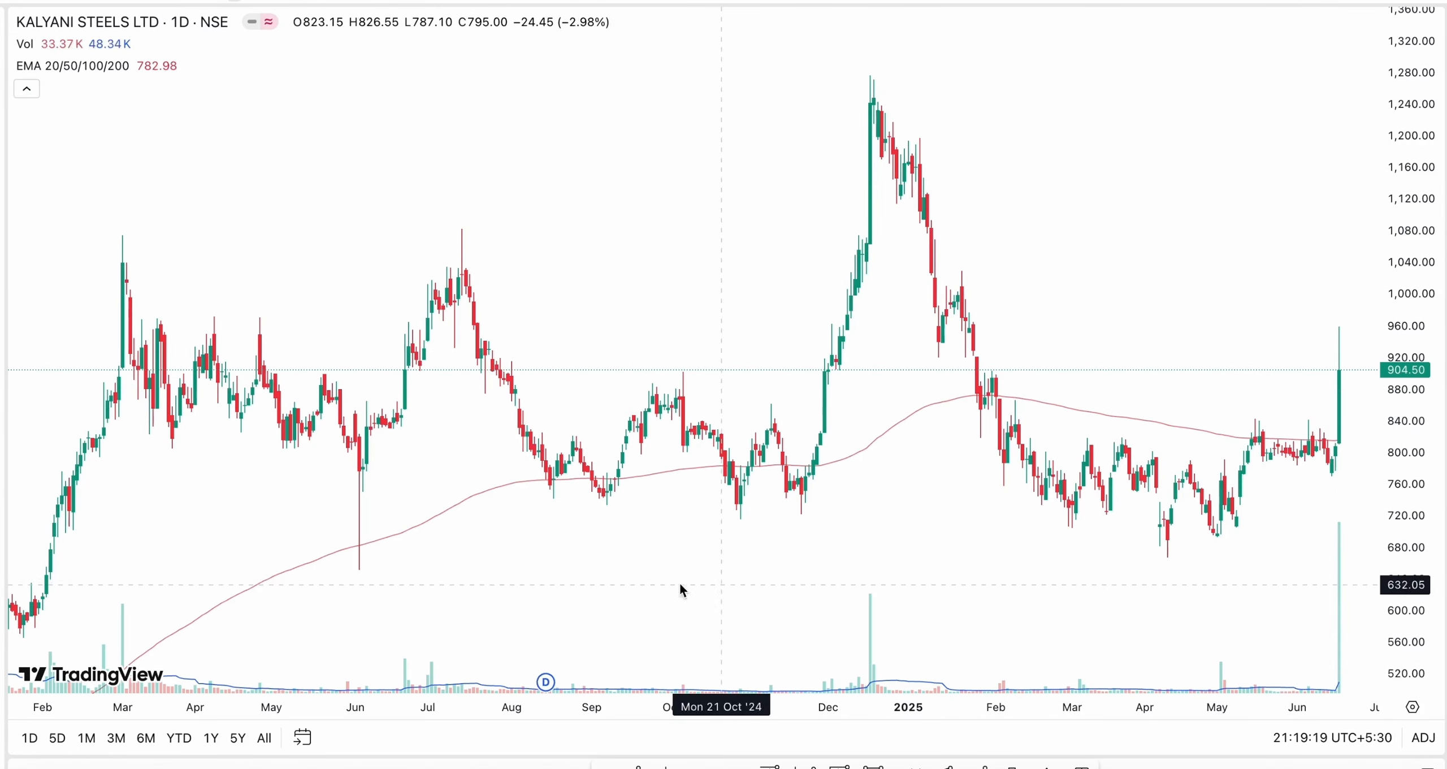
{"action": "scroll", "coordinate": [204, 581], "scroll_direction": "down", "scroll_amount": 3}
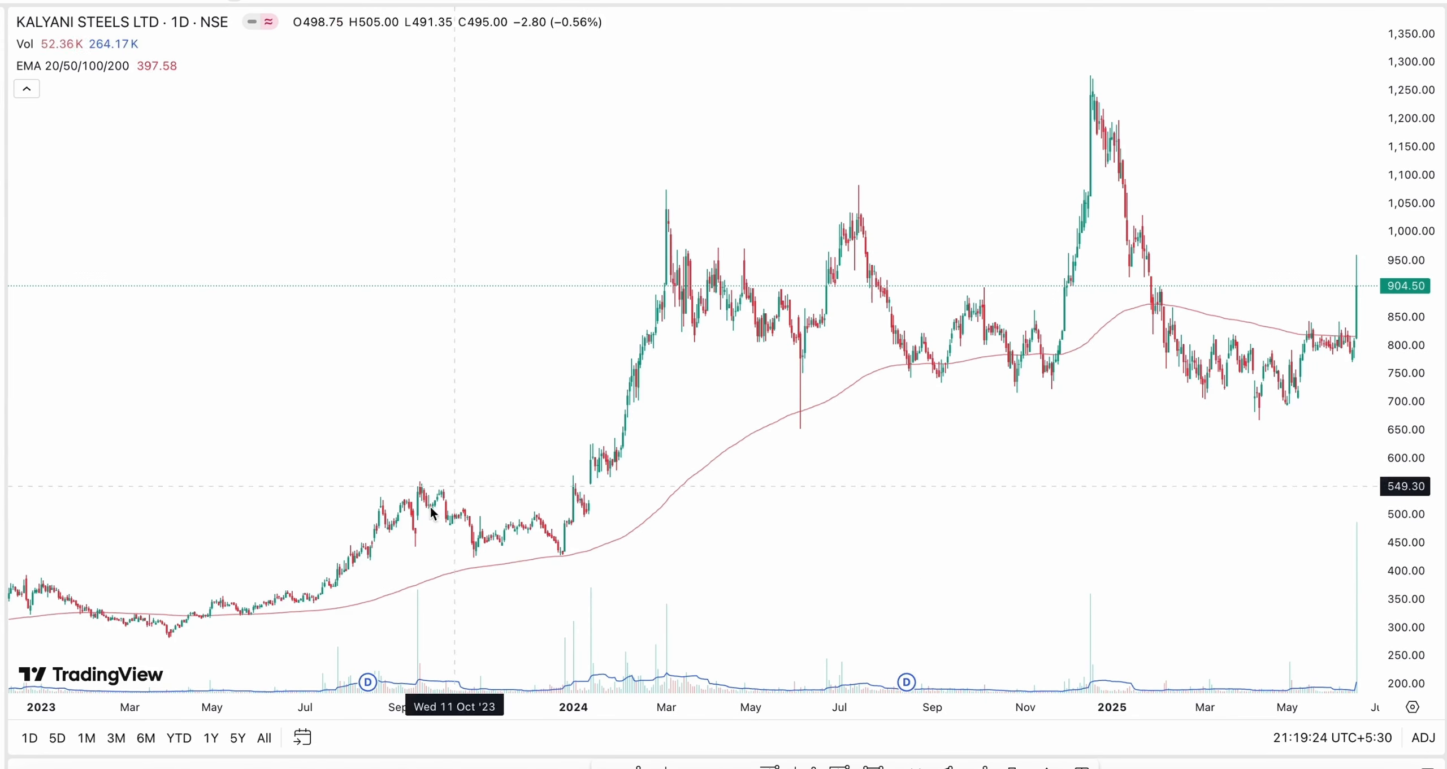
Step: Return to the Chartink scan and examine its Backtest history chart and the 9 months limit setting
{"action": "left_click", "coordinate": [648, 768]}
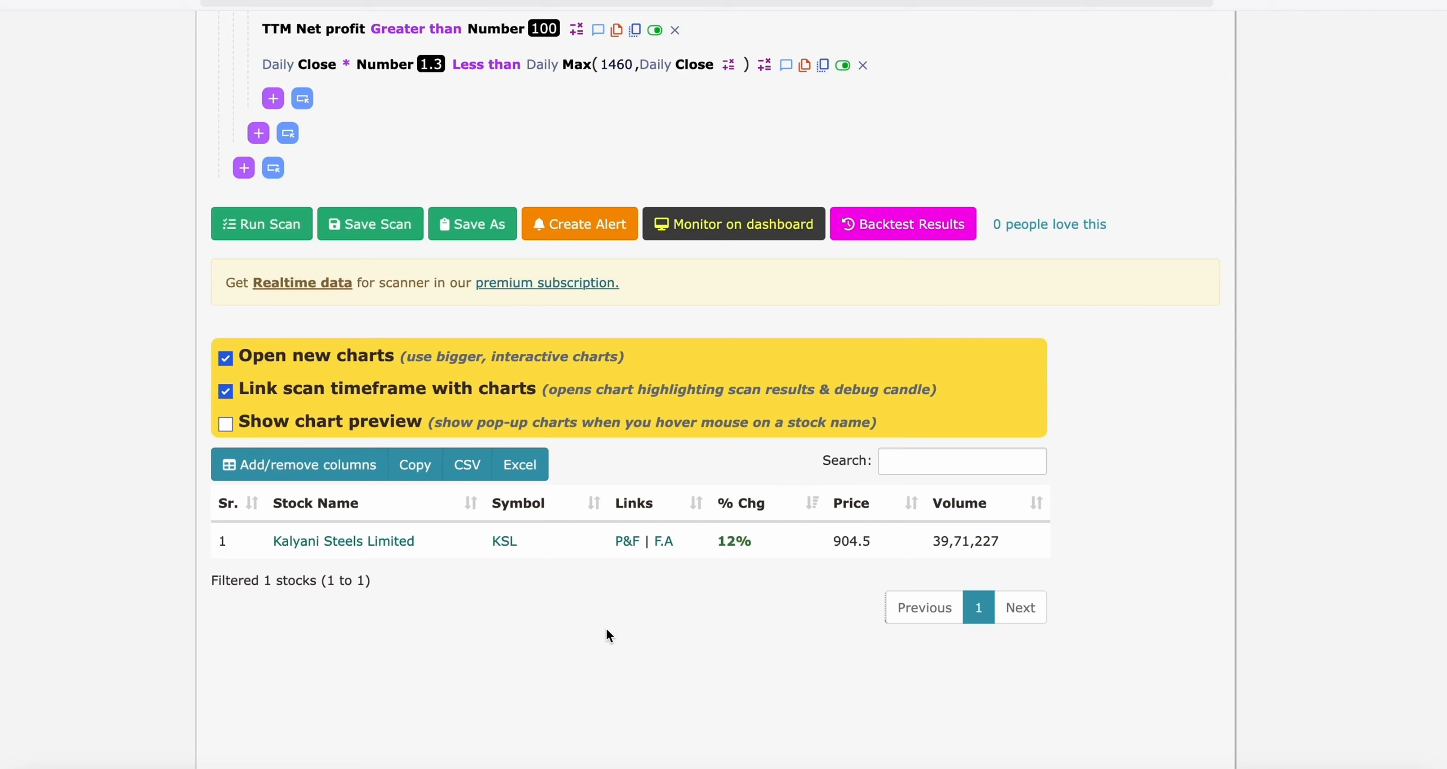
{"action": "scroll", "coordinate": [607, 629], "scroll_direction": "down", "scroll_amount": 3}
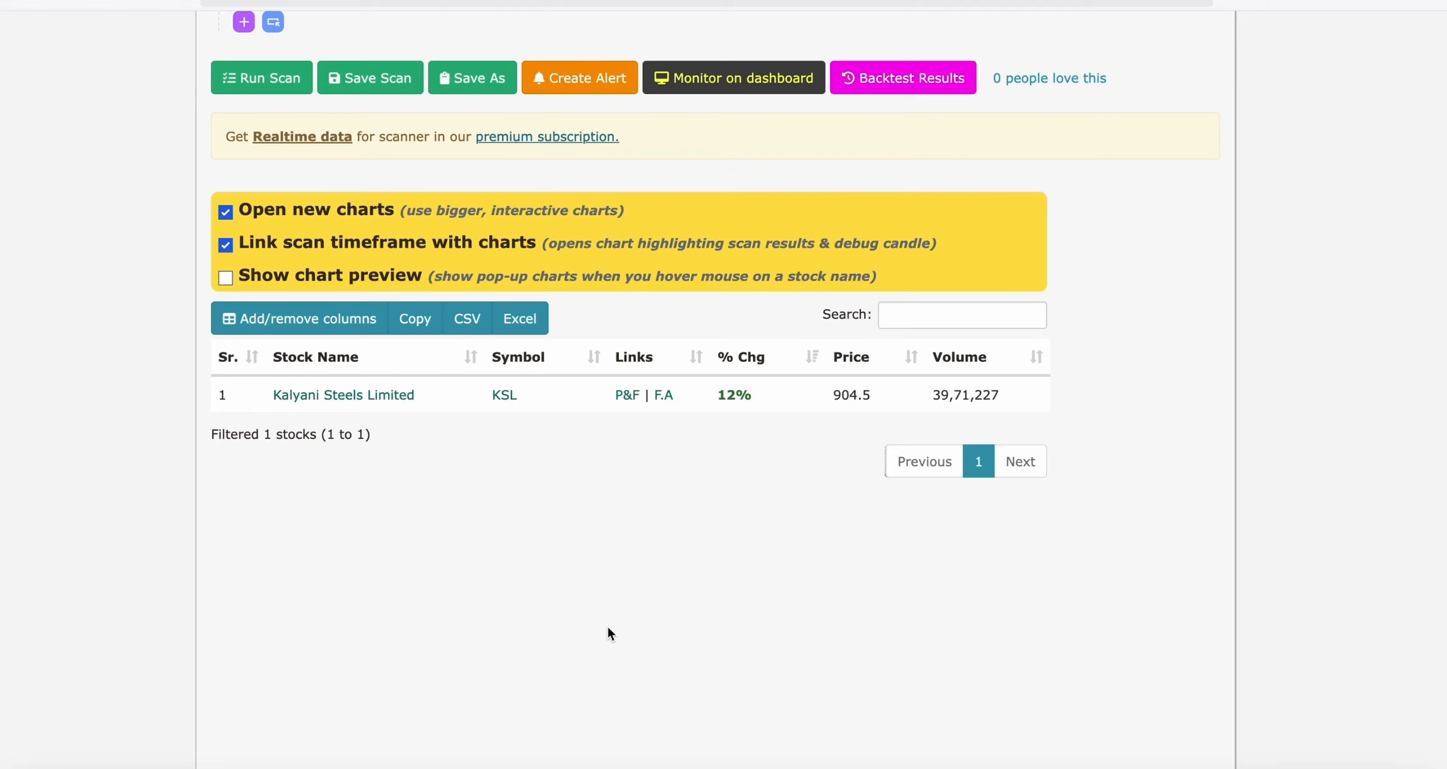
{"action": "scroll", "coordinate": [534, 574], "scroll_direction": "down", "scroll_amount": 12}
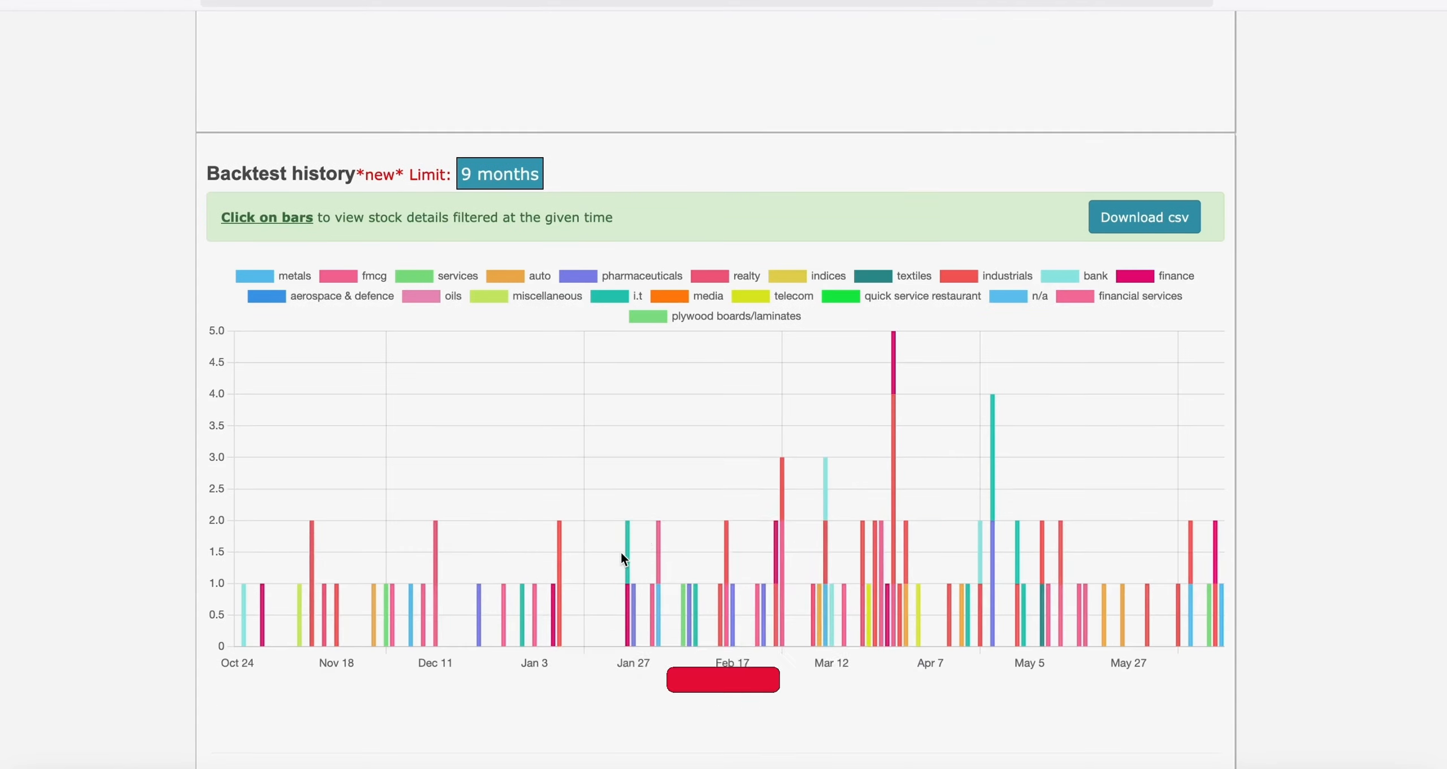
{"action": "left_click", "coordinate": [530, 174]}
{"action": "left_click", "coordinate": [511, 195]}
{"action": "left_click", "coordinate": [851, 425]}
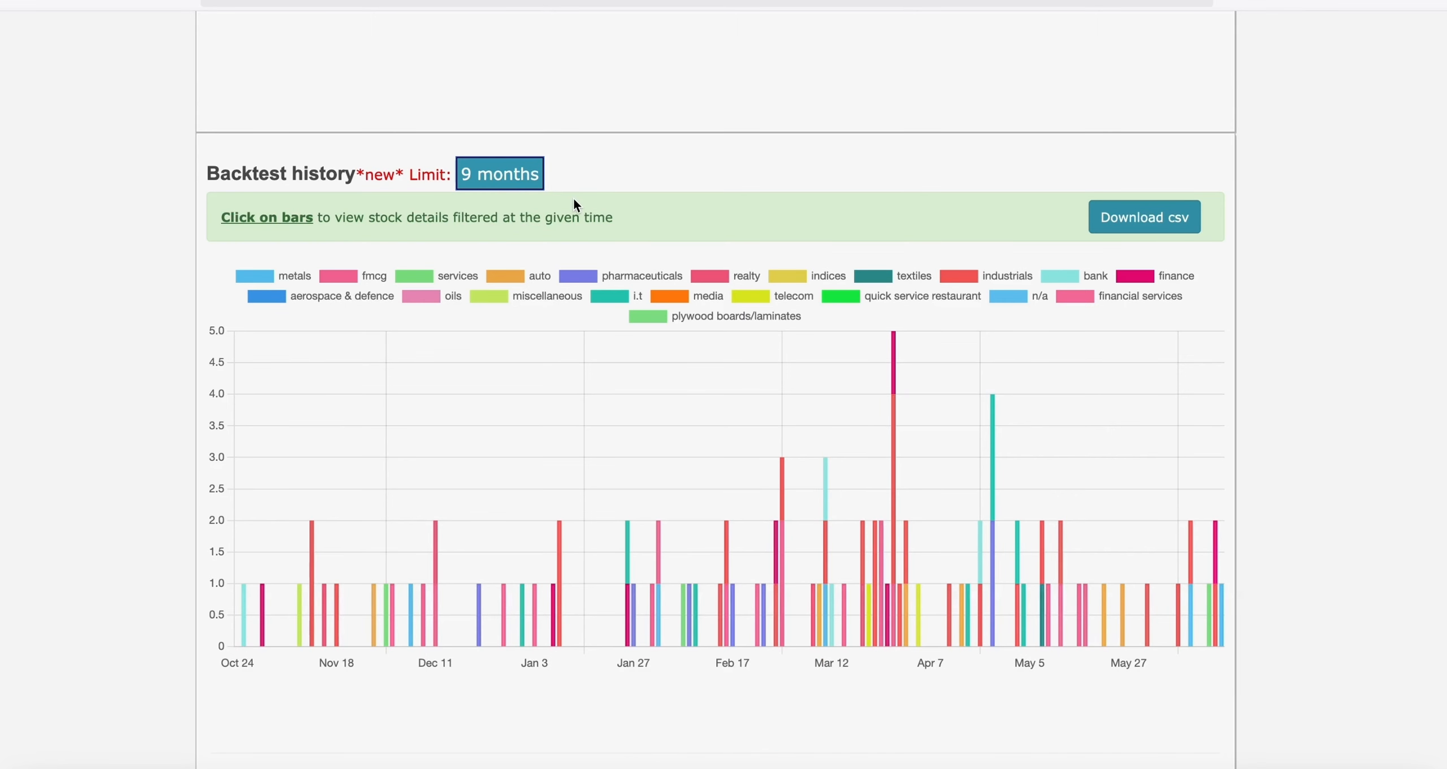
Step: Download the backtest history as a CSV file and open it in an enlarged Excel window
{"action": "left_click", "coordinate": [1140, 222]}
{"action": "left_click", "coordinate": [1052, 41]}
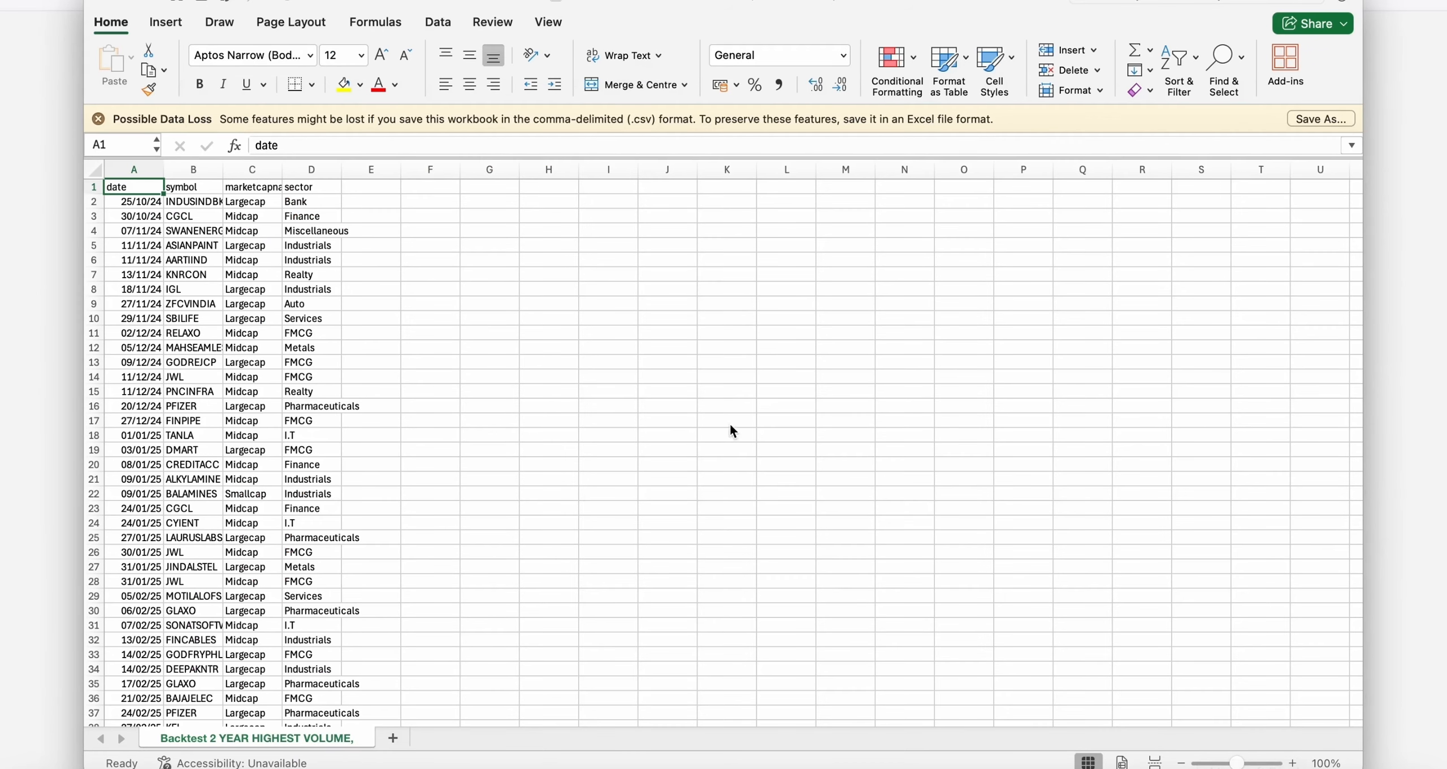
{"action": "left_click", "coordinate": [141, 1]}
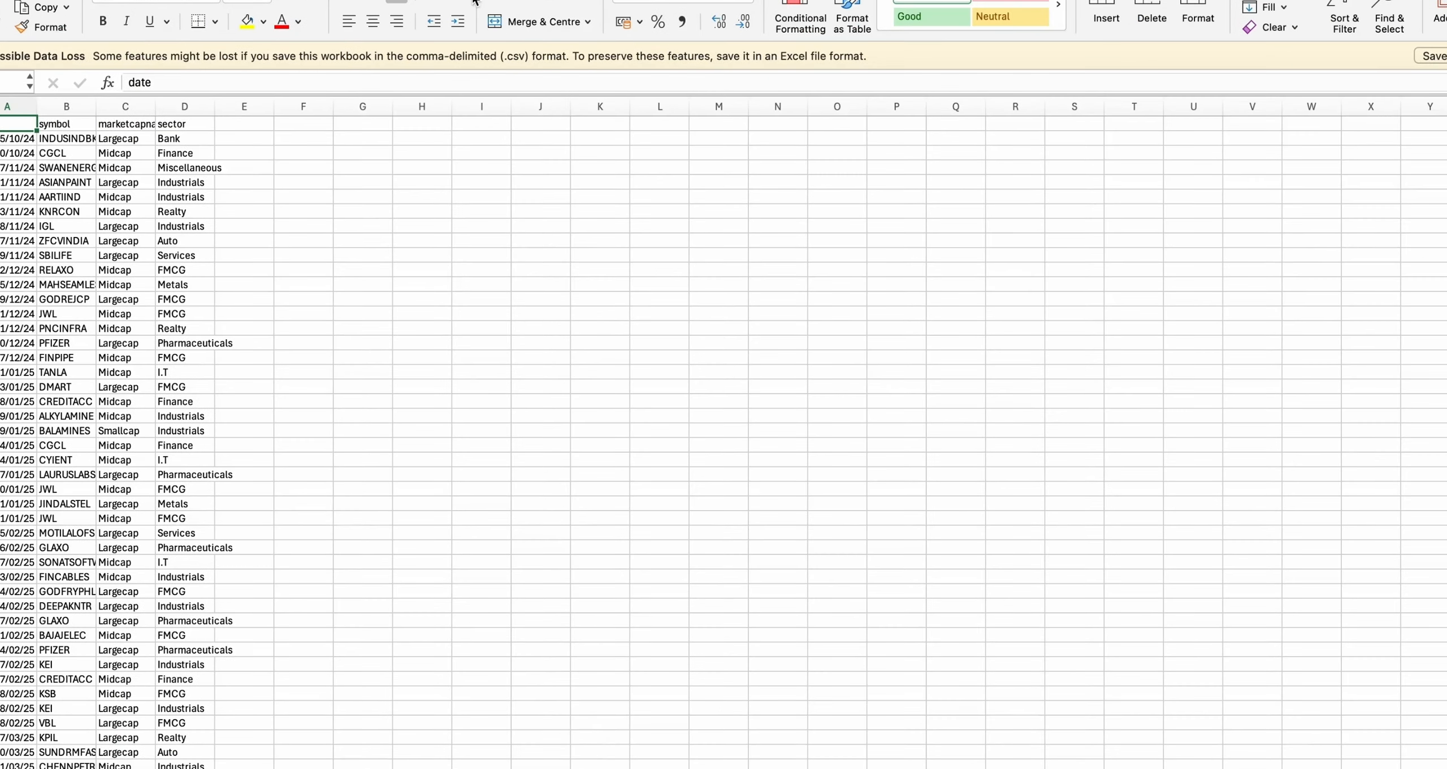
Step: Fit the symbol and date columns to their contents and inspect the first backtested entries
{"action": "double_click", "coordinate": [96, 105]}
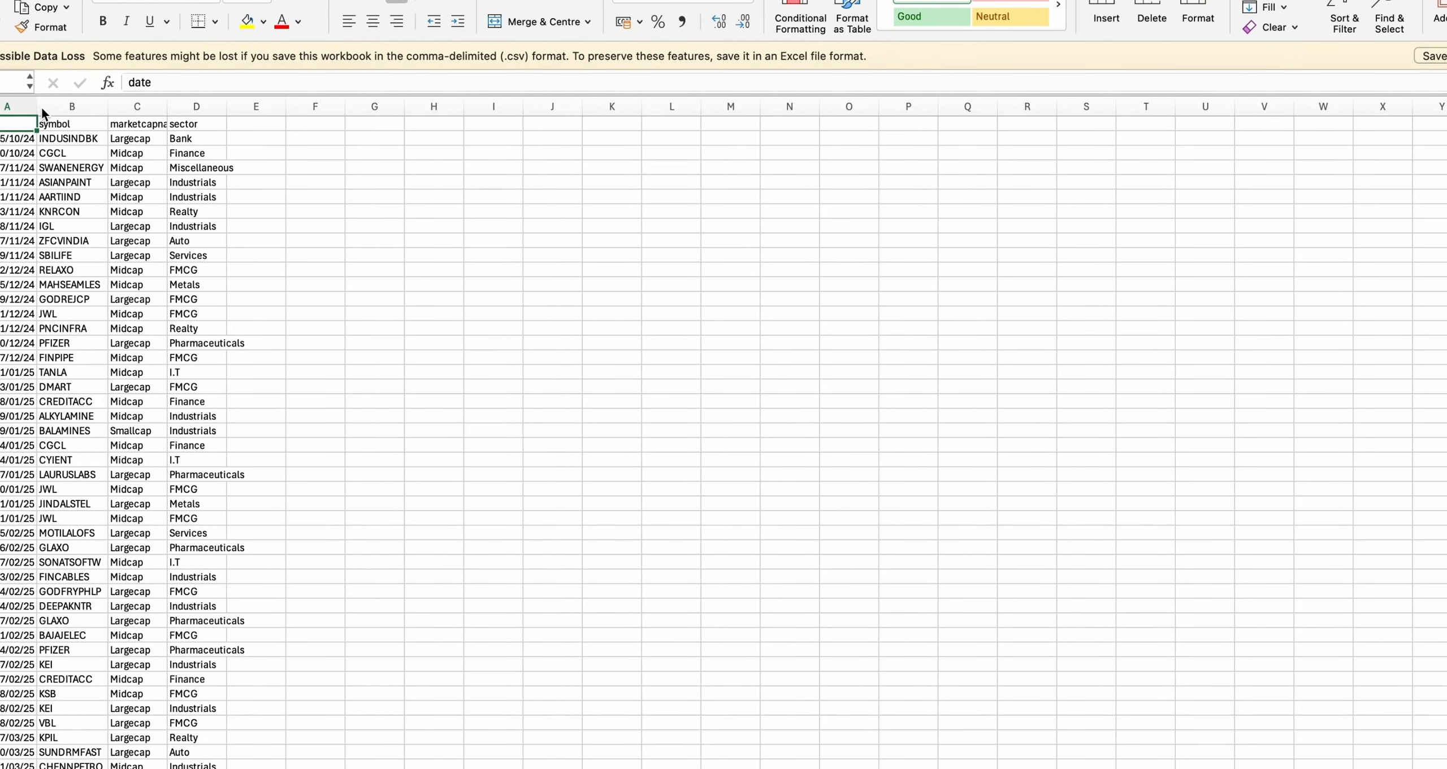
{"action": "double_click", "coordinate": [37, 107]}
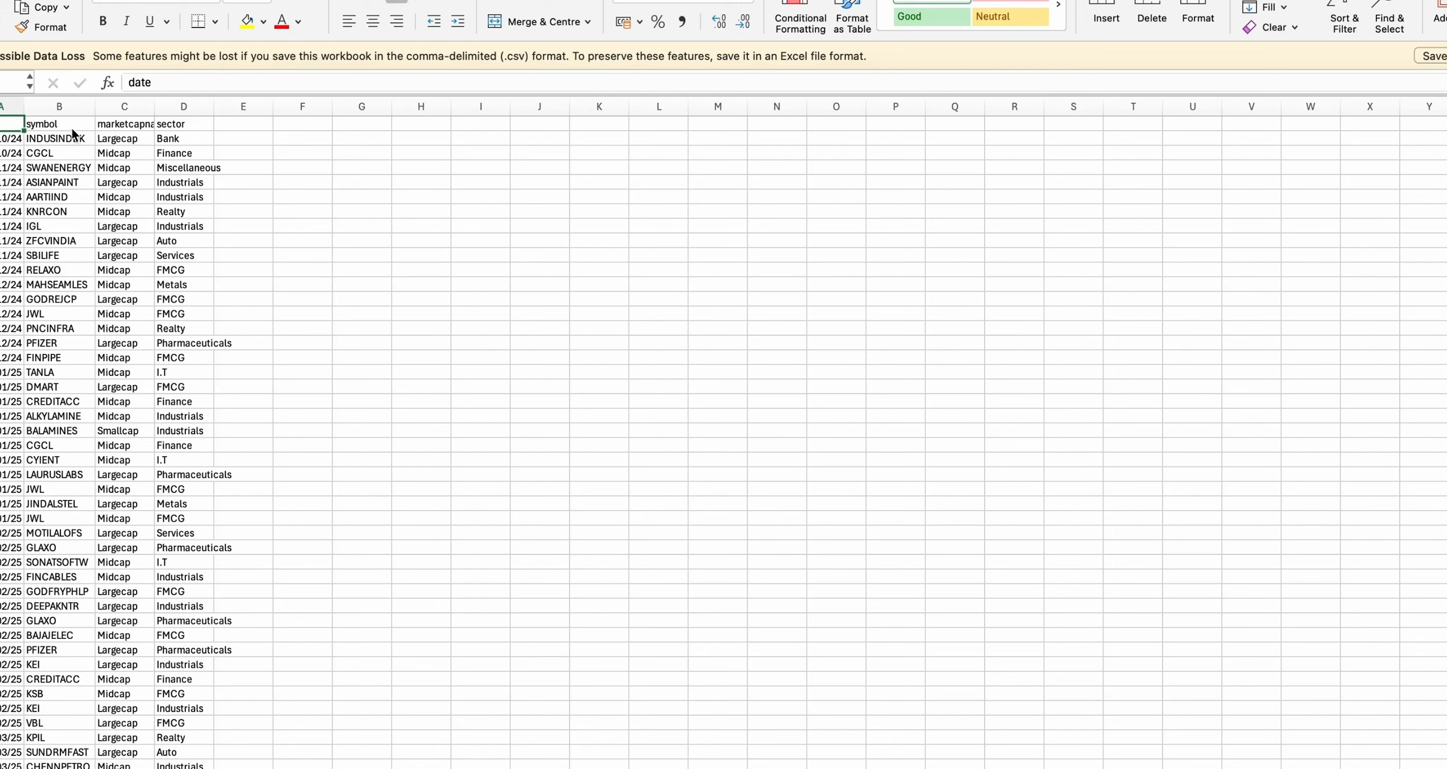
{"action": "double_click", "coordinate": [83, 138]}
{"action": "left_click", "coordinate": [104, 148]}
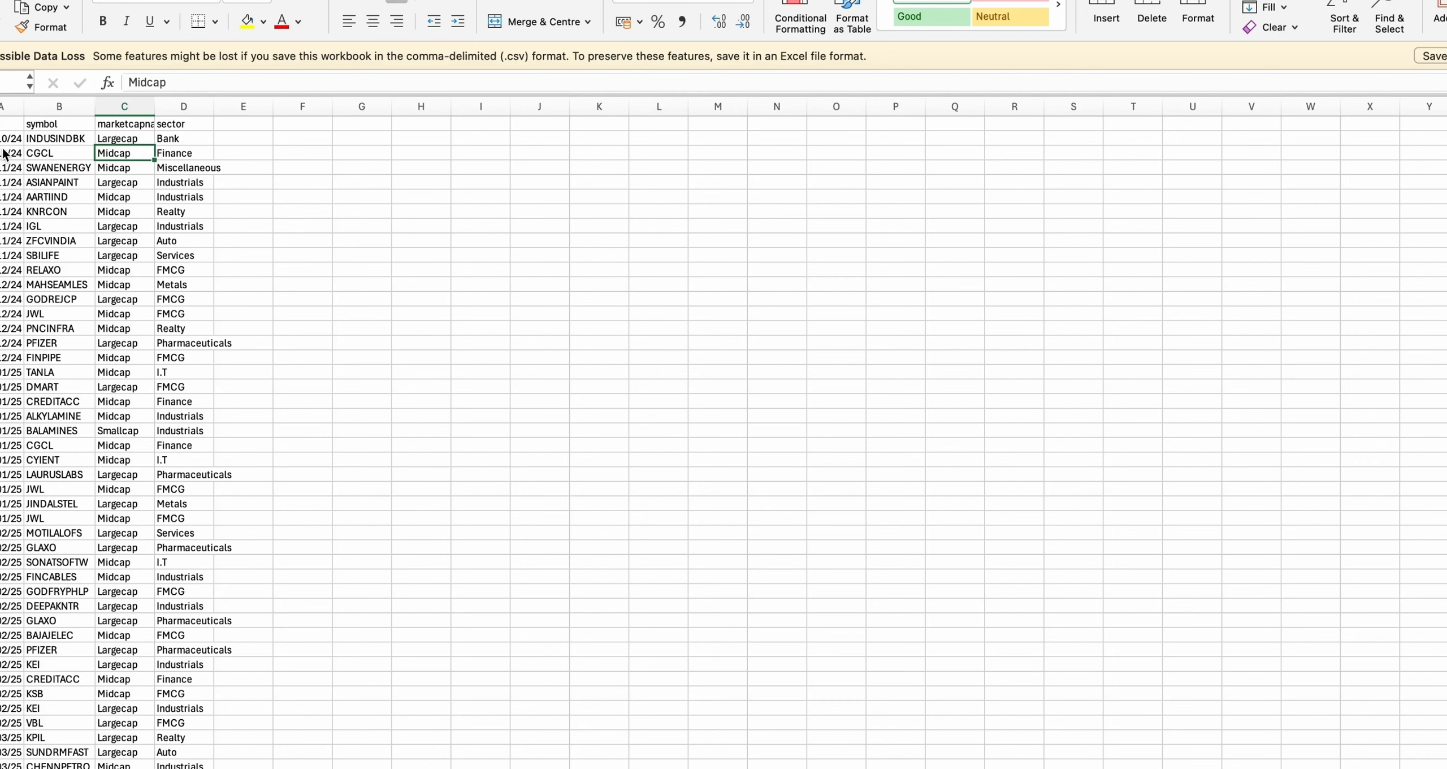
{"action": "left_click", "coordinate": [38, 159]}
Step: Examine the latest backtested symbols at the end of the list: KSL, BHARATRAS and BAJFINANCE
{"action": "scroll", "coordinate": [110, 237], "scroll_direction": "down", "scroll_amount": 20}
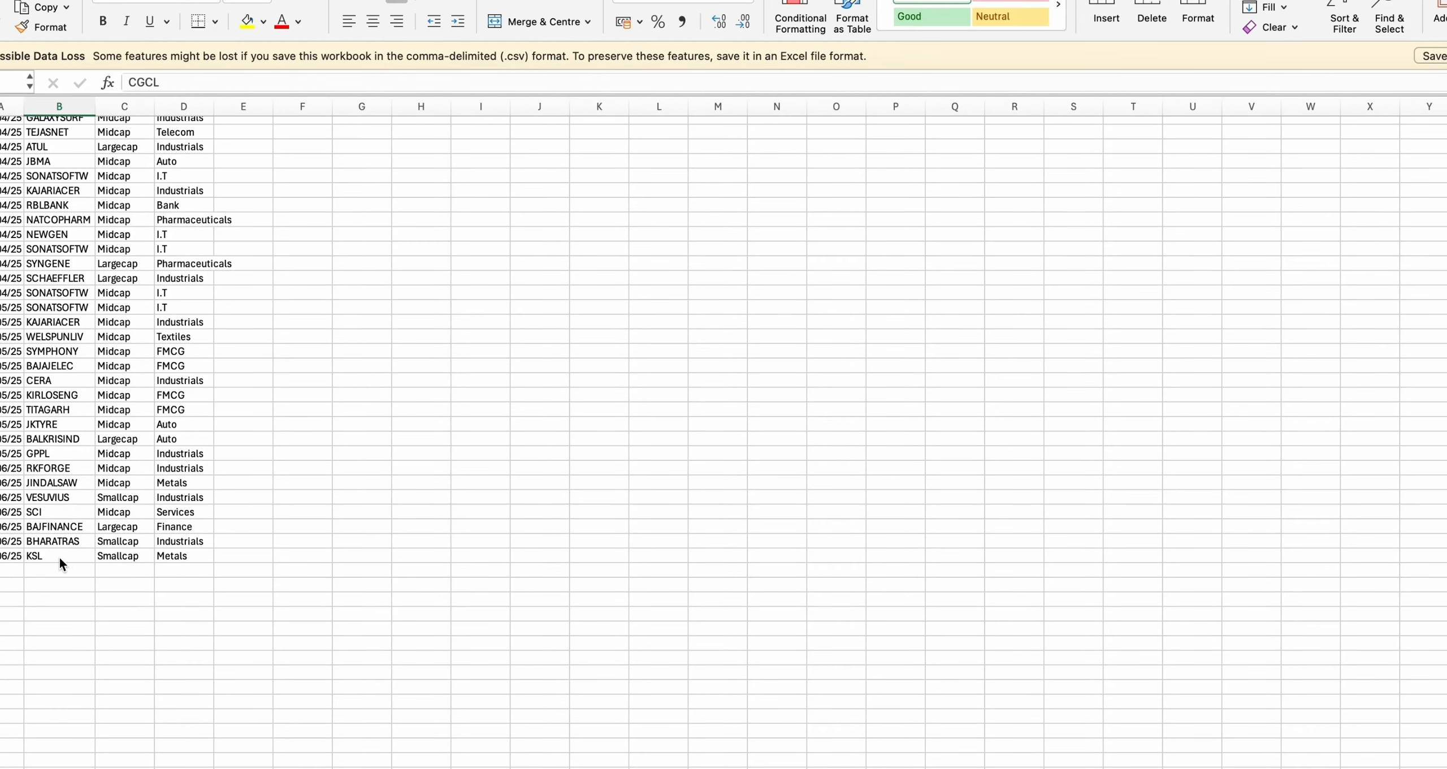
{"action": "left_click", "coordinate": [56, 559]}
{"action": "left_click", "coordinate": [39, 544]}
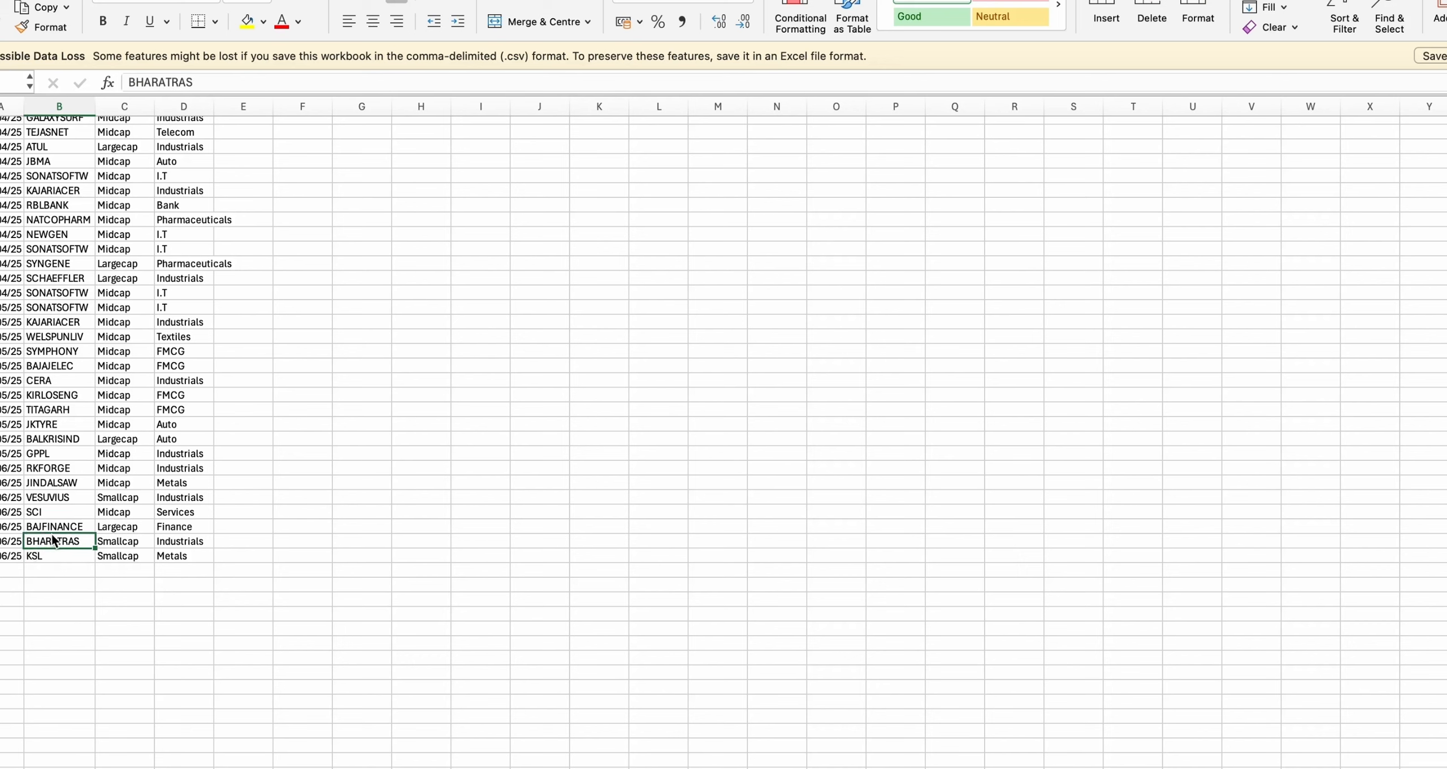
{"action": "left_click", "coordinate": [51, 528]}
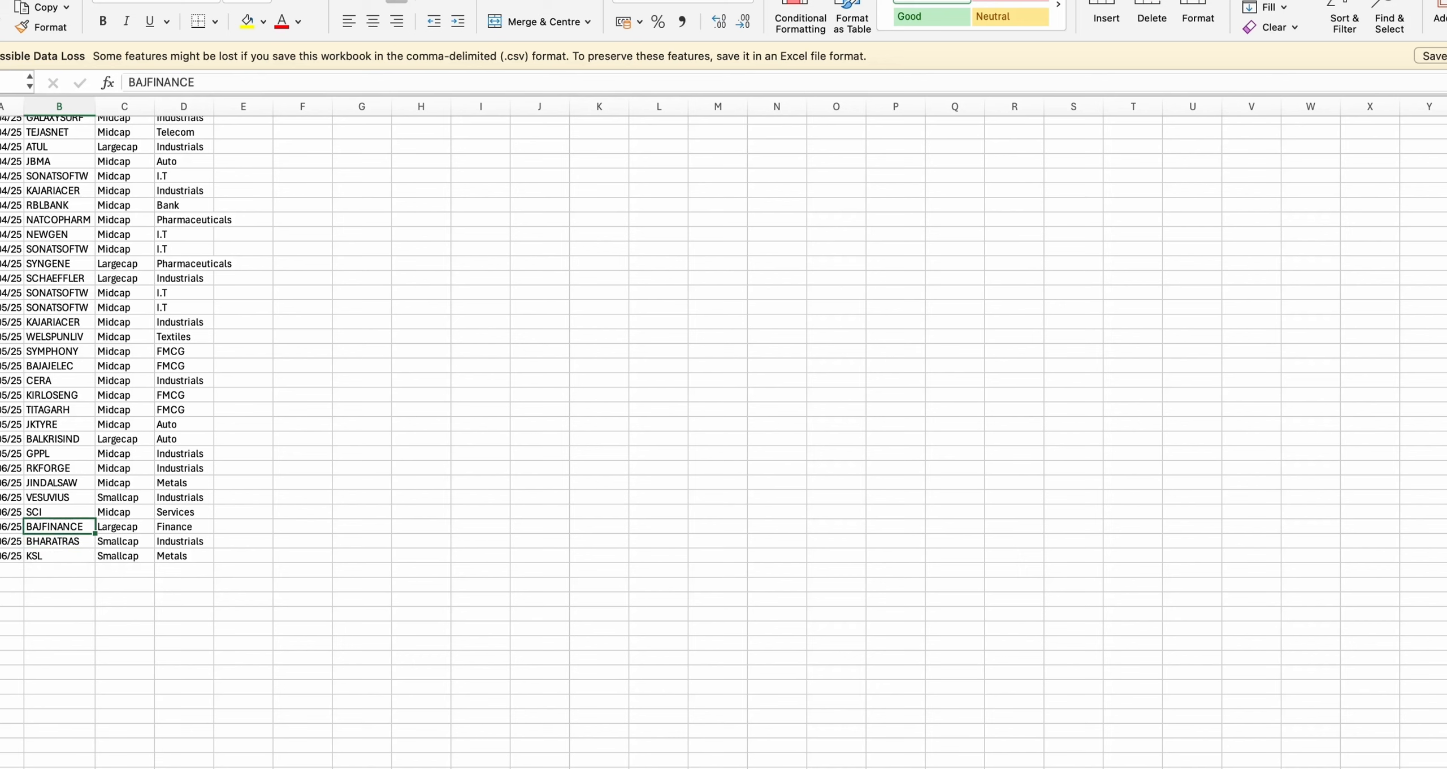
Step: Switch to TradingView, open the NSE chart of BHARAT RASAYAN LTD and examine its price and volume history back to 2021
{"action": "left_click", "coordinate": [685, 658]}
{"action": "key", "text": "super+Tab"}
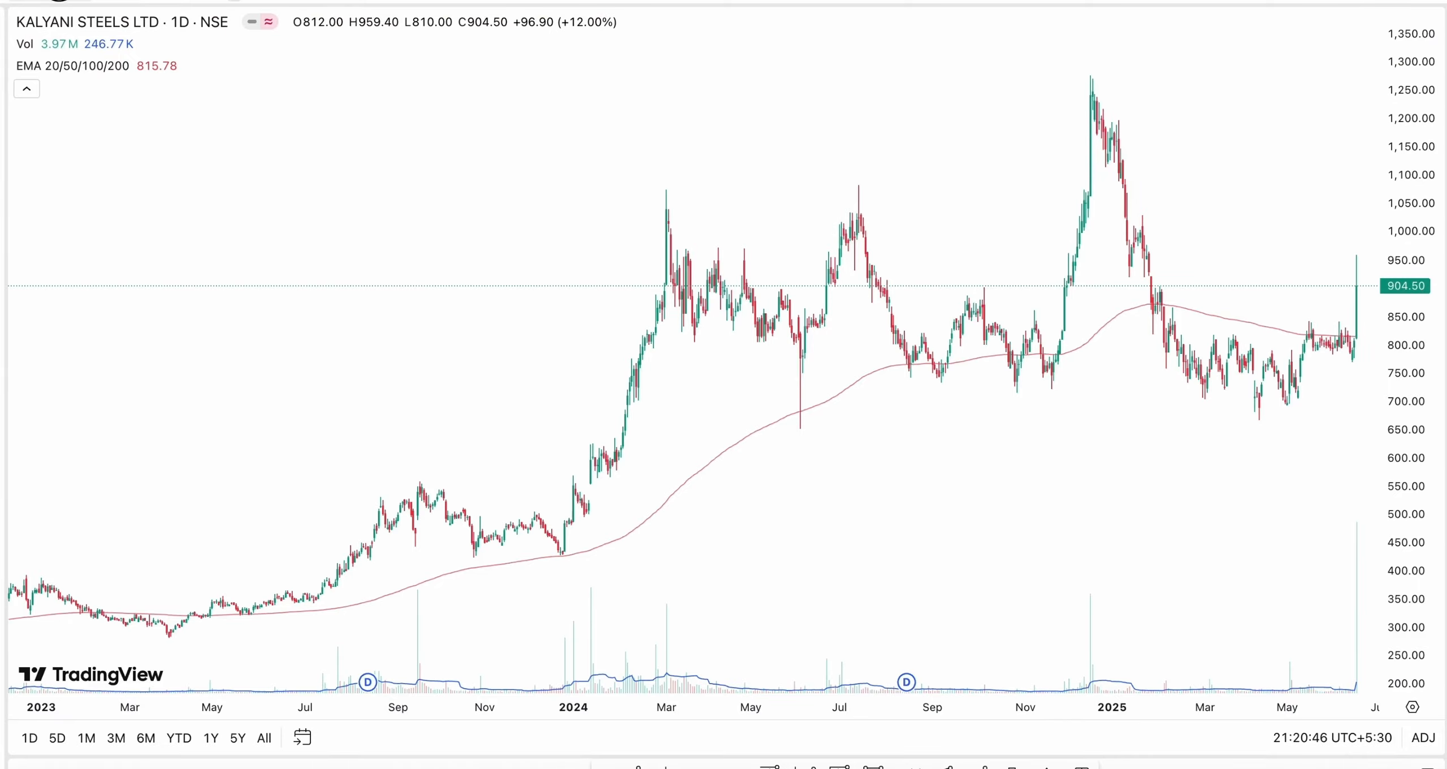
{"action": "type", "text": "BHARATRA"}
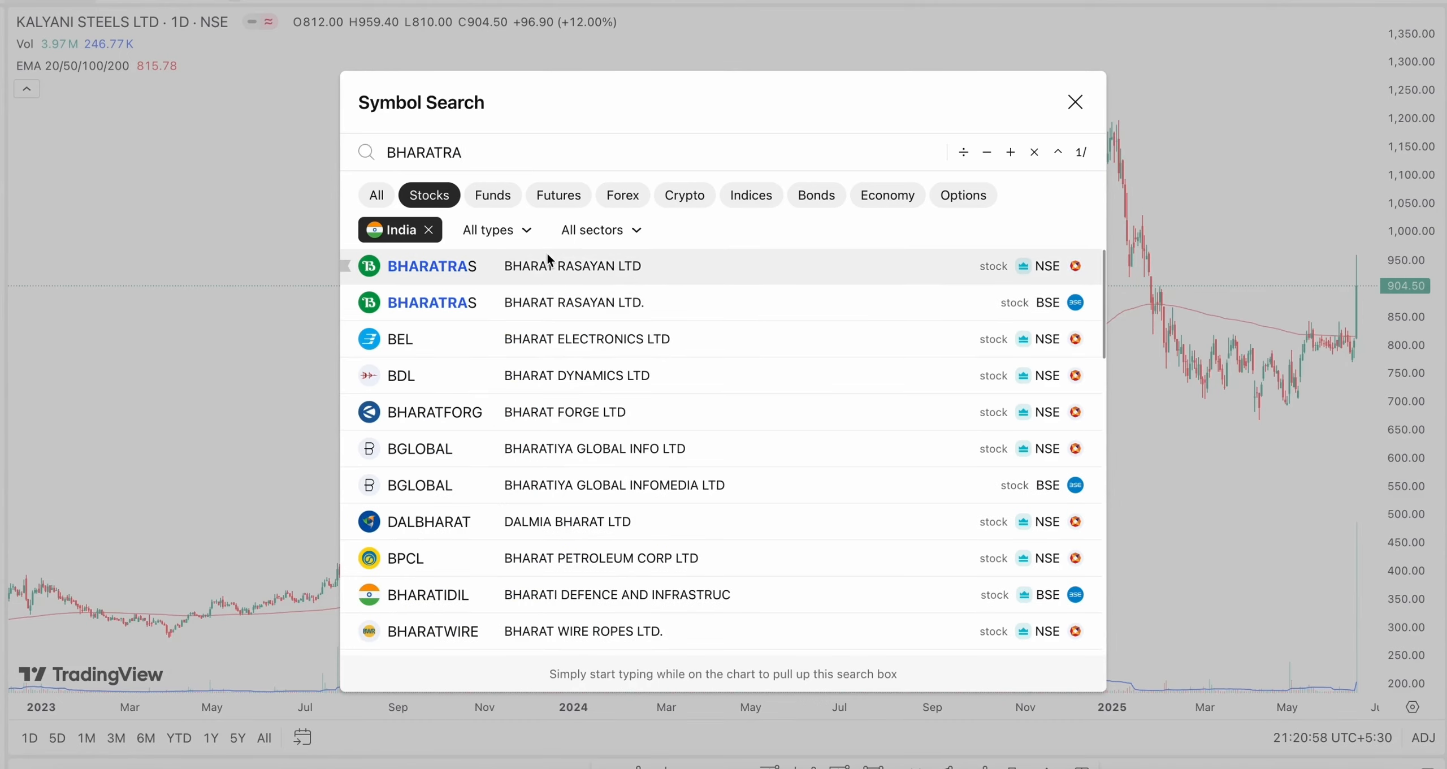
{"action": "key", "text": "Escape"}
{"action": "scroll", "coordinate": [1178, 507], "scroll_direction": "down", "scroll_amount": 6}
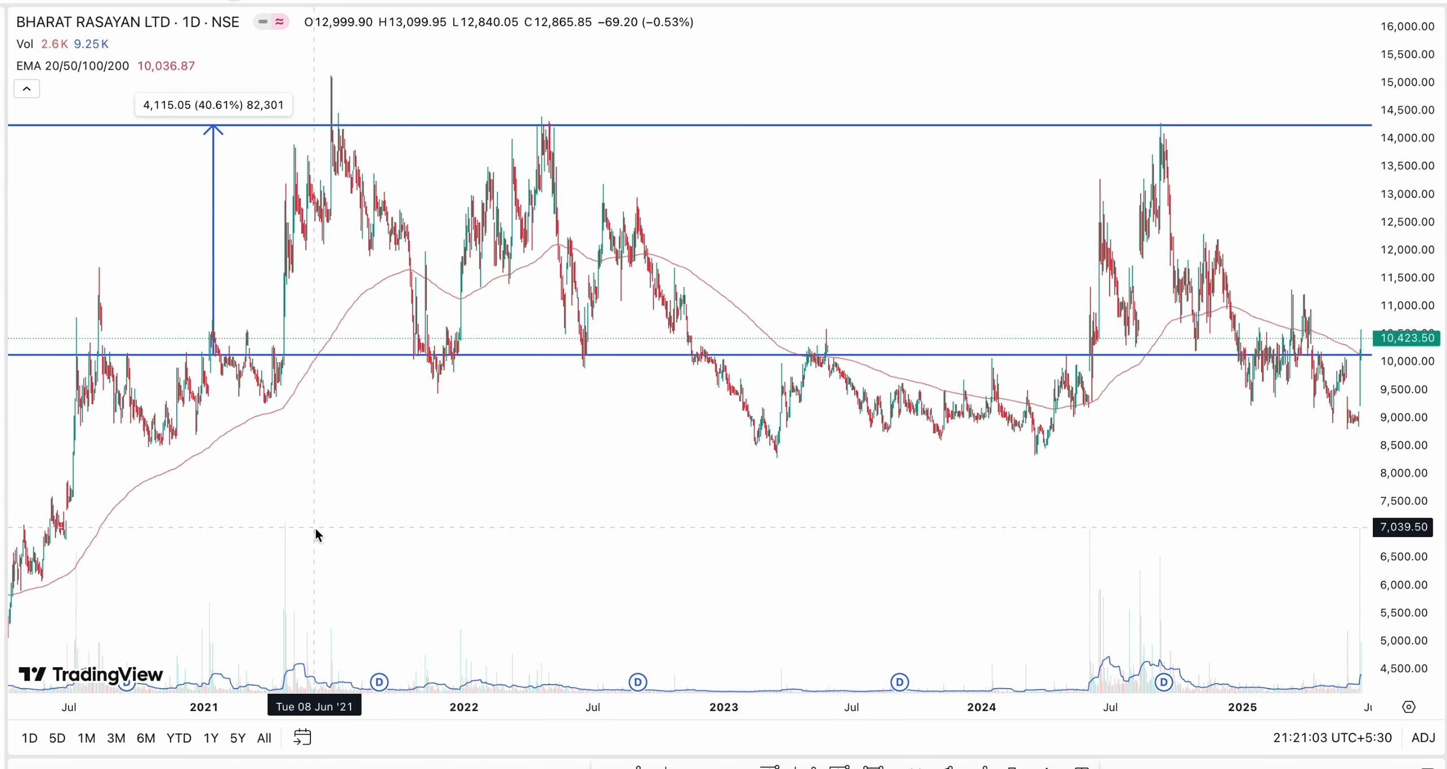
{"action": "scroll", "coordinate": [1158, 486], "scroll_direction": "up", "scroll_amount": 8}
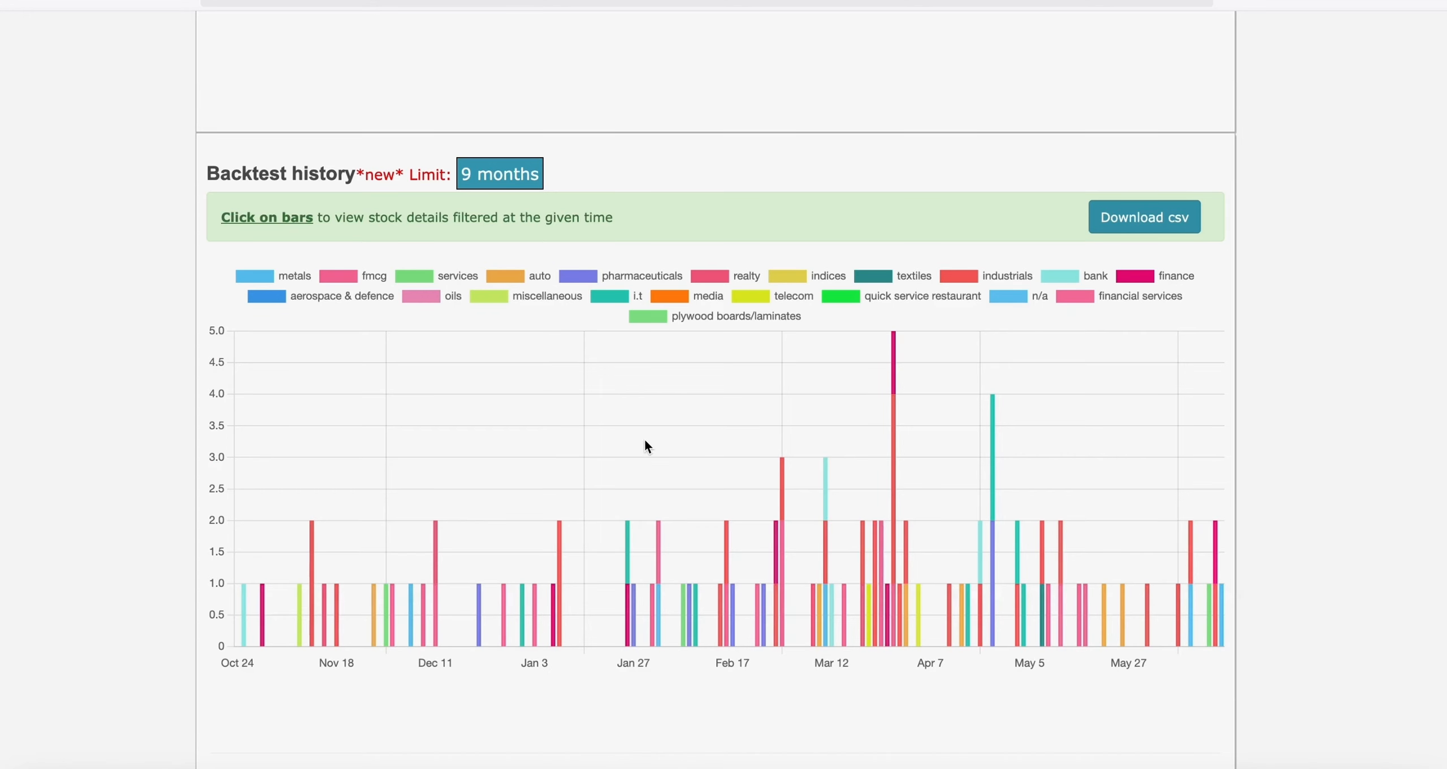
Step: Return to the Chartink scan, review its filter conditions and open the alert creation form for 2 YEAR HIGHEST VOLUME
{"action": "scroll", "coordinate": [645, 440], "scroll_direction": "down", "scroll_amount": 5}
{"action": "scroll", "coordinate": [678, 390], "scroll_direction": "up", "scroll_amount": 15}
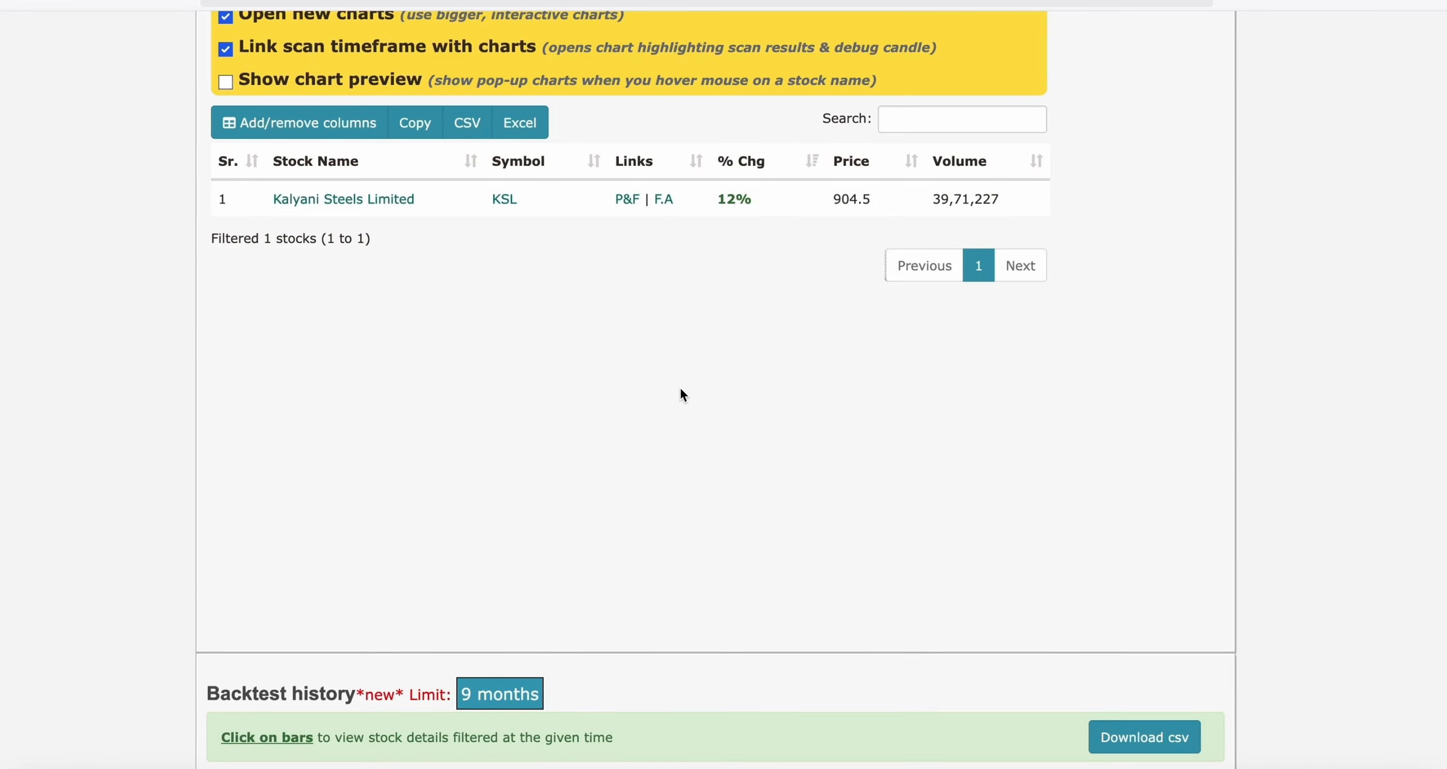
{"action": "scroll", "coordinate": [684, 394], "scroll_direction": "up", "scroll_amount": 15}
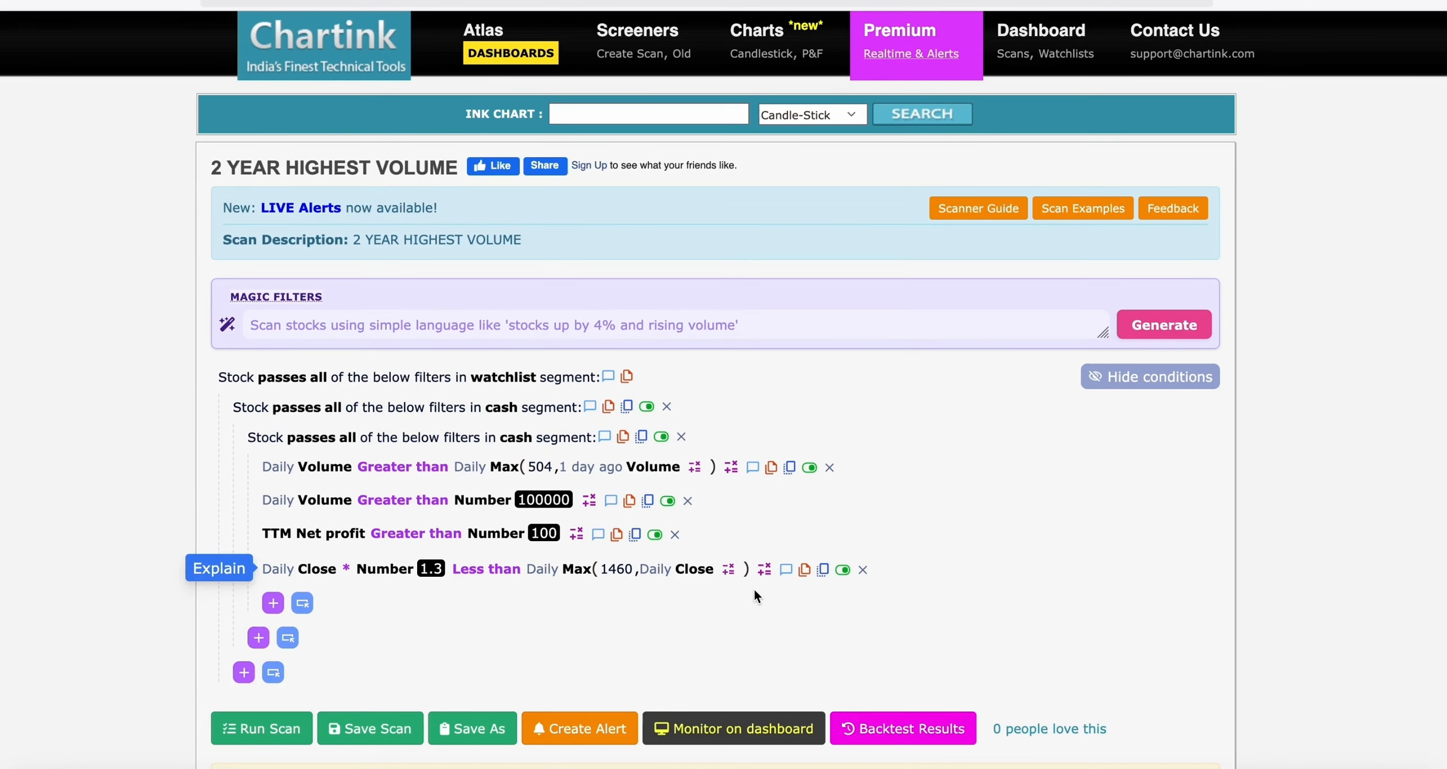
{"action": "scroll", "coordinate": [753, 586], "scroll_direction": "down", "scroll_amount": 5}
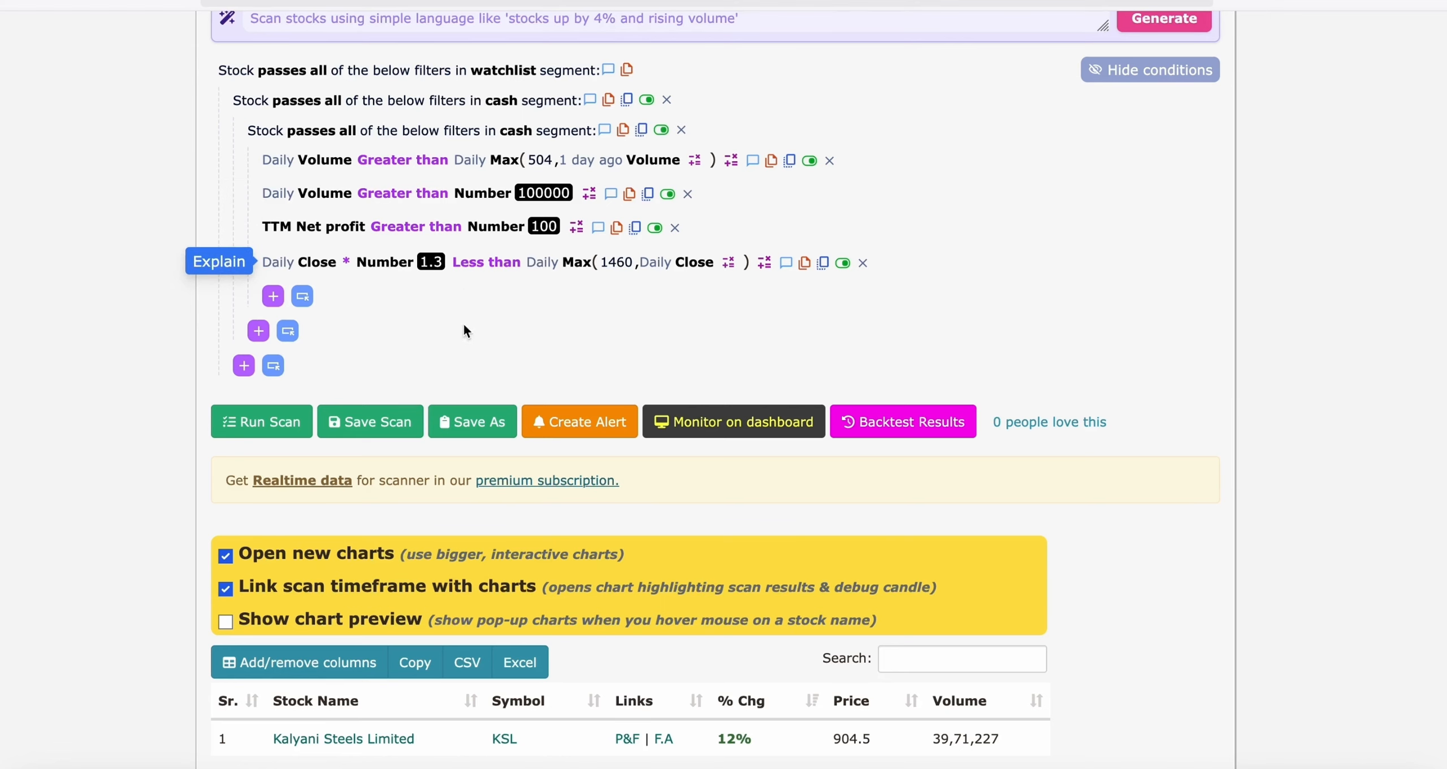
{"action": "left_click", "coordinate": [548, 418]}
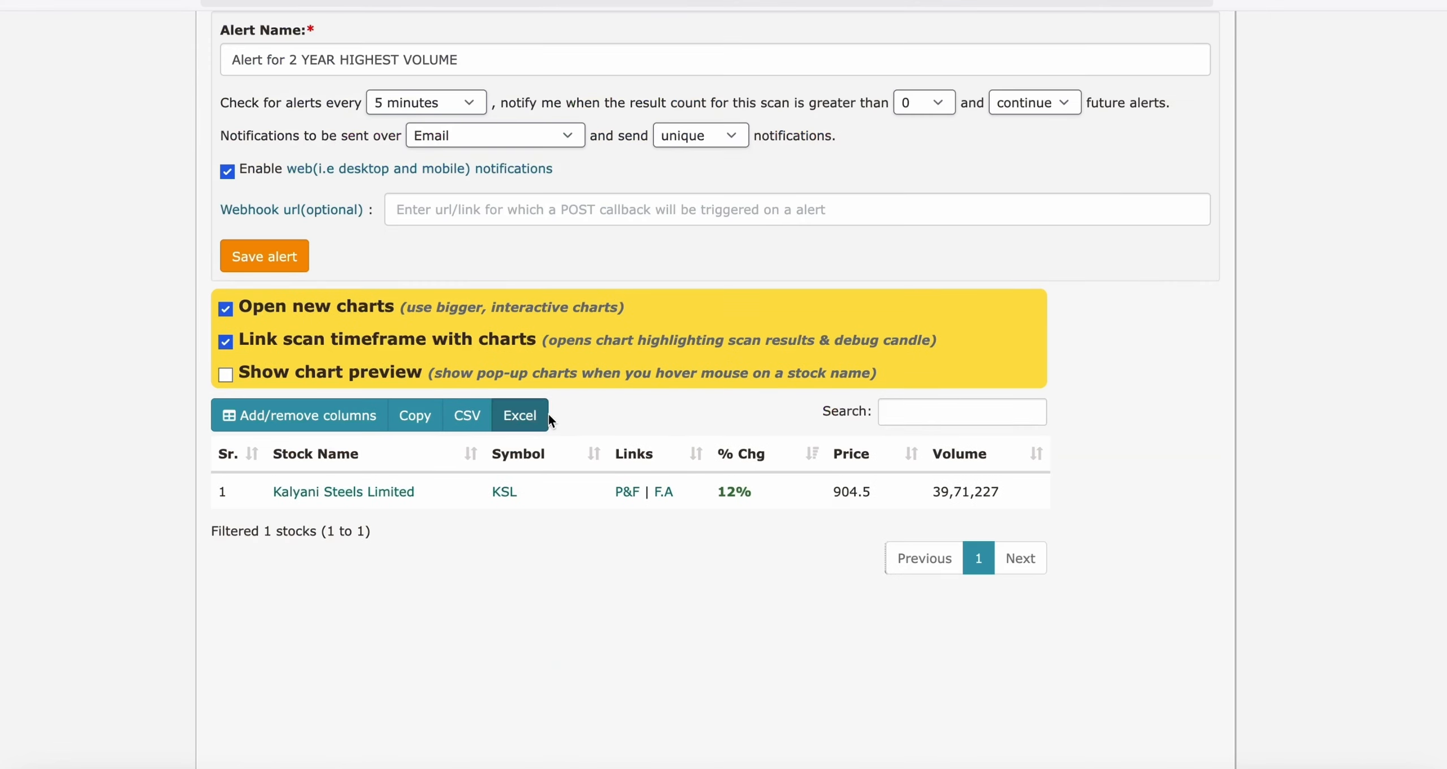
Step: Examine the available check intervals for the 2 YEAR HIGHEST VOLUME alert, keeping 5 minutes, and look over the alert form
{"action": "scroll", "coordinate": [553, 338], "scroll_direction": "up", "scroll_amount": 3}
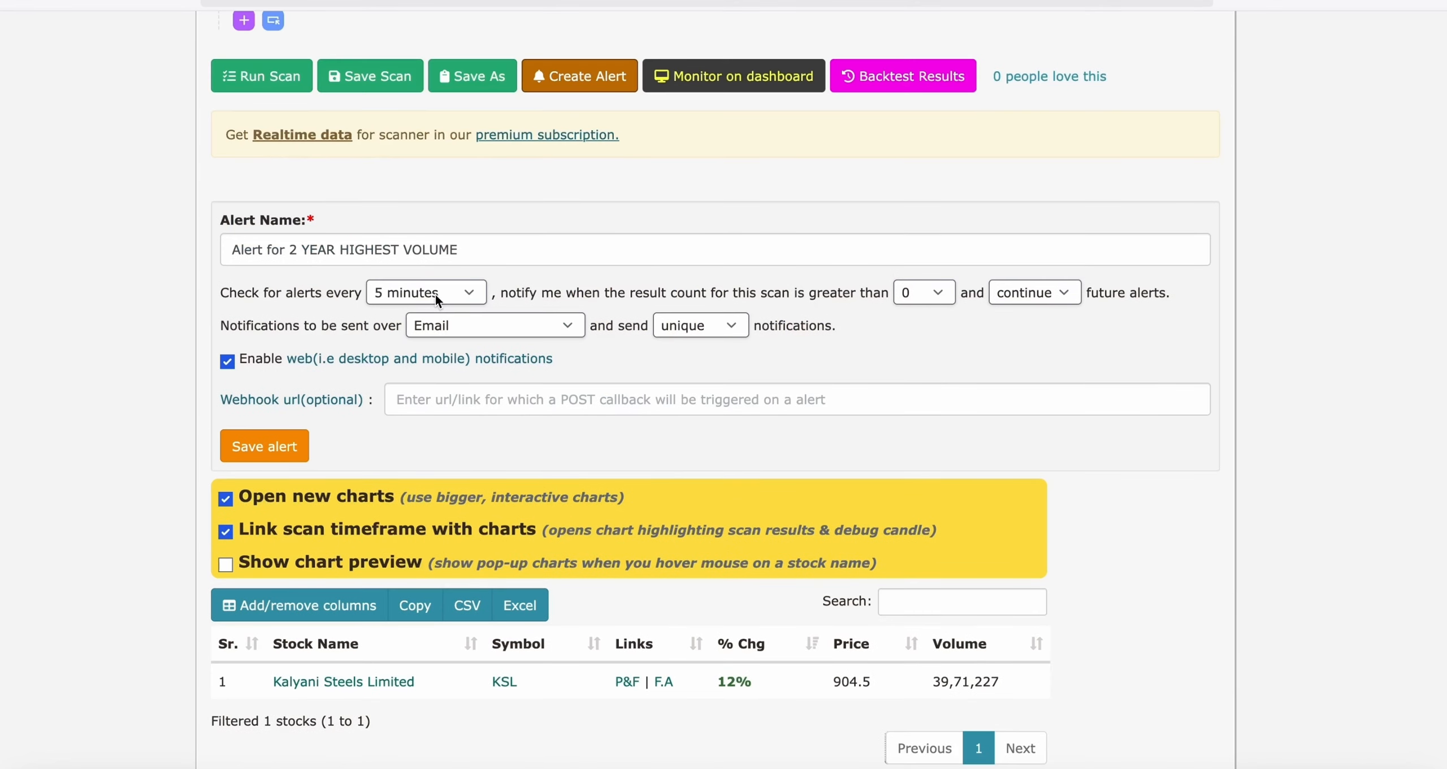
{"action": "left_click", "coordinate": [436, 294]}
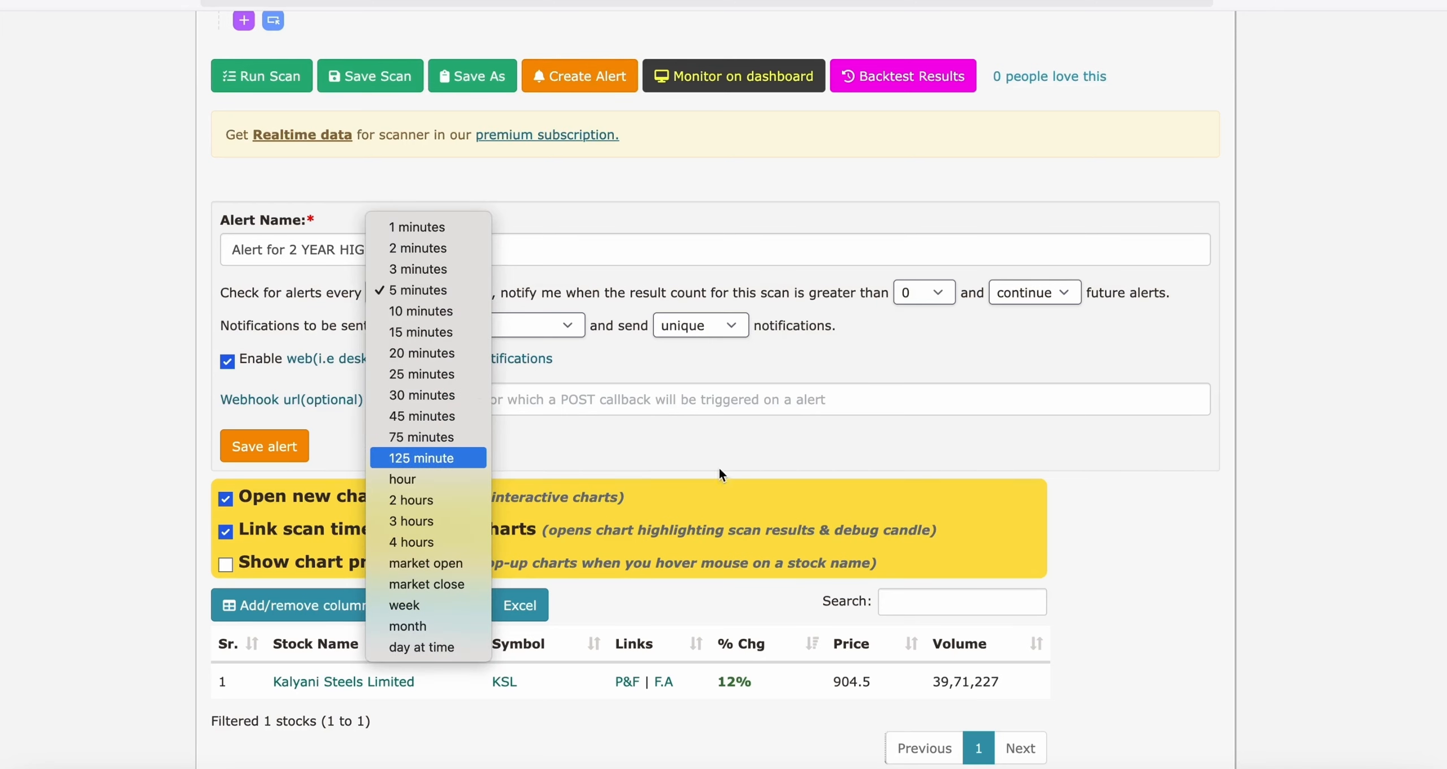
{"action": "left_click", "coordinate": [637, 443]}
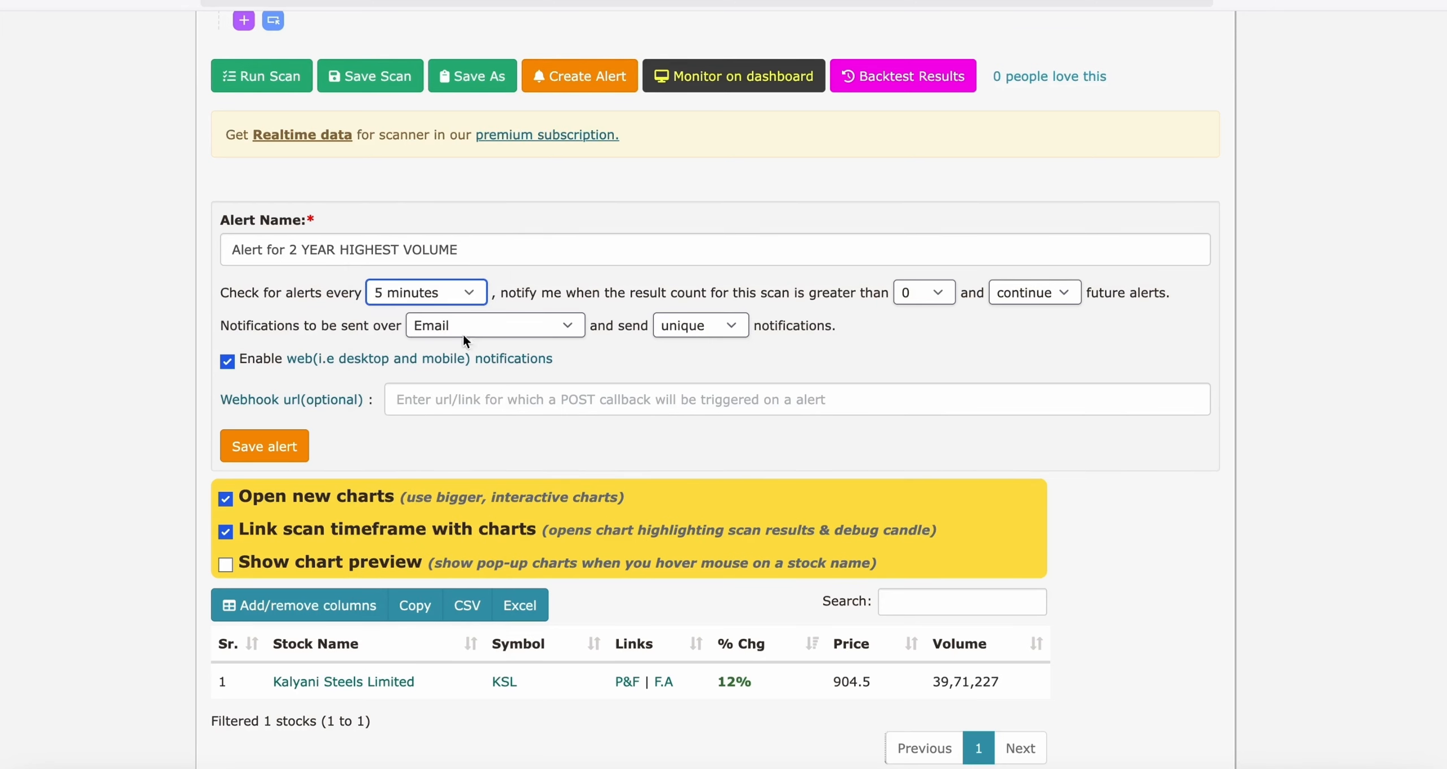
{"action": "left_click", "coordinate": [465, 294]}
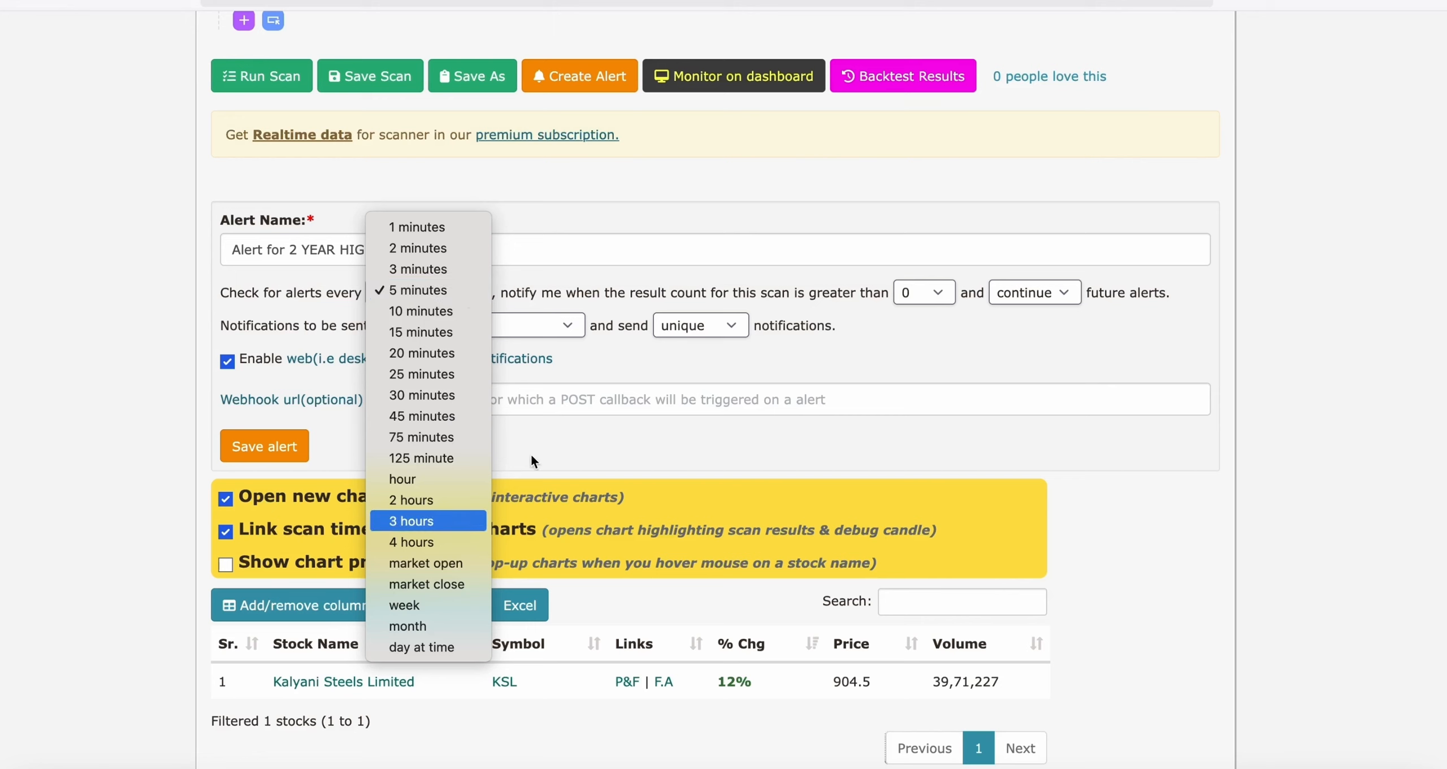
{"action": "left_click", "coordinate": [583, 352]}
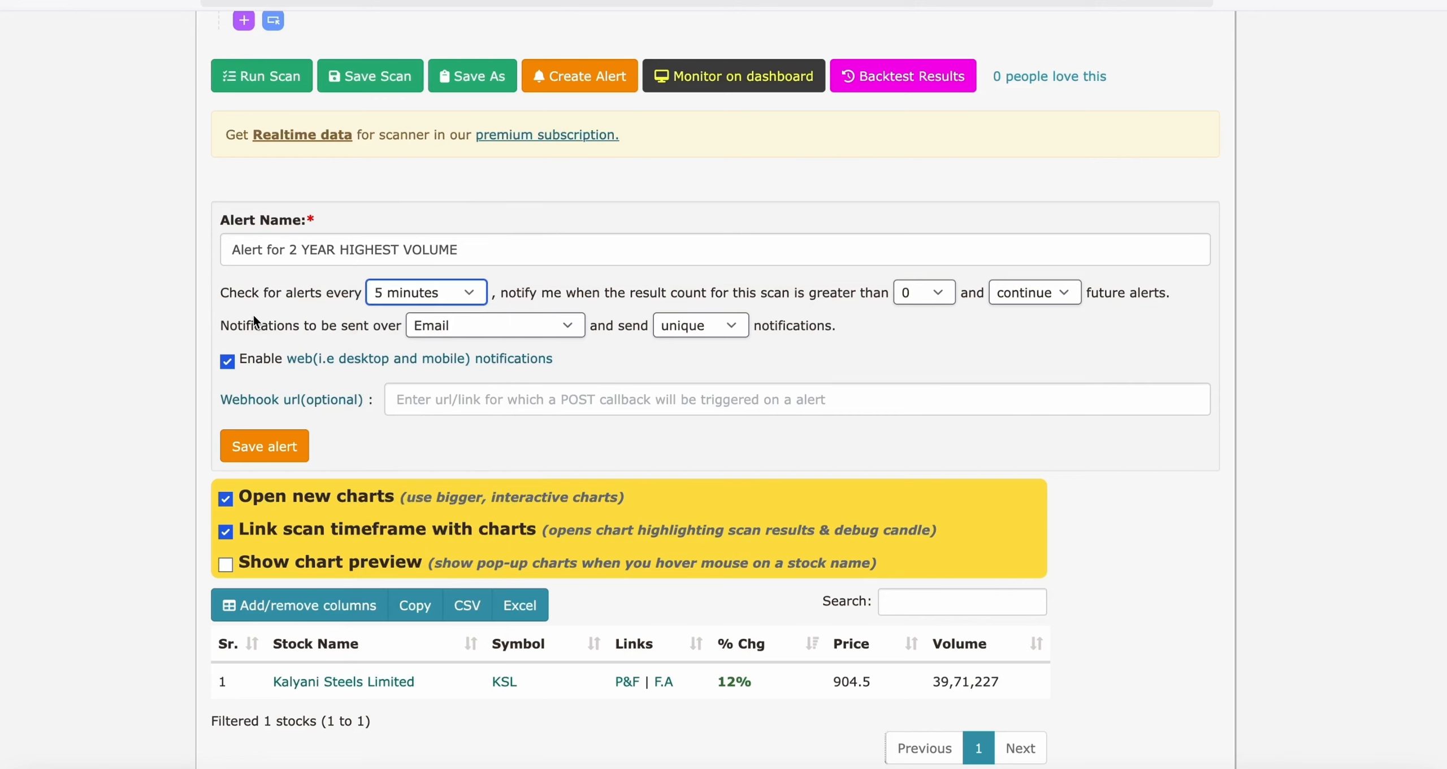
{"action": "left_click", "coordinate": [394, 293]}
{"action": "left_click", "coordinate": [577, 349]}
{"action": "scroll", "coordinate": [530, 497], "scroll_direction": "up", "scroll_amount": 5}
{"action": "scroll", "coordinate": [461, 529], "scroll_direction": "down", "scroll_amount": 5}
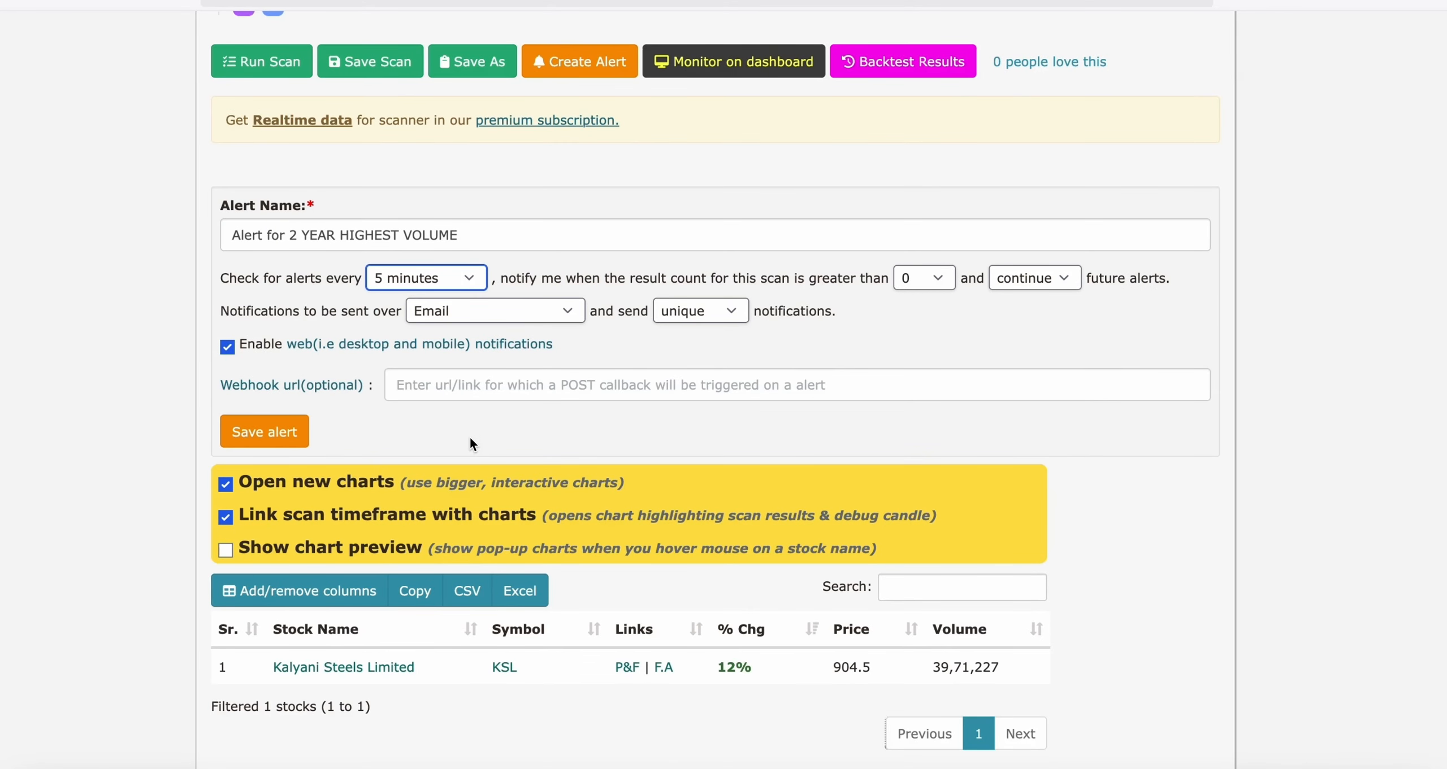
Step: Open Chartink's Contact us page and examine the support form's fields, including Chart/Scan Link and Message
{"action": "scroll", "coordinate": [469, 435], "scroll_direction": "up", "scroll_amount": 8}
{"action": "scroll", "coordinate": [472, 445], "scroll_direction": "up", "scroll_amount": 4}
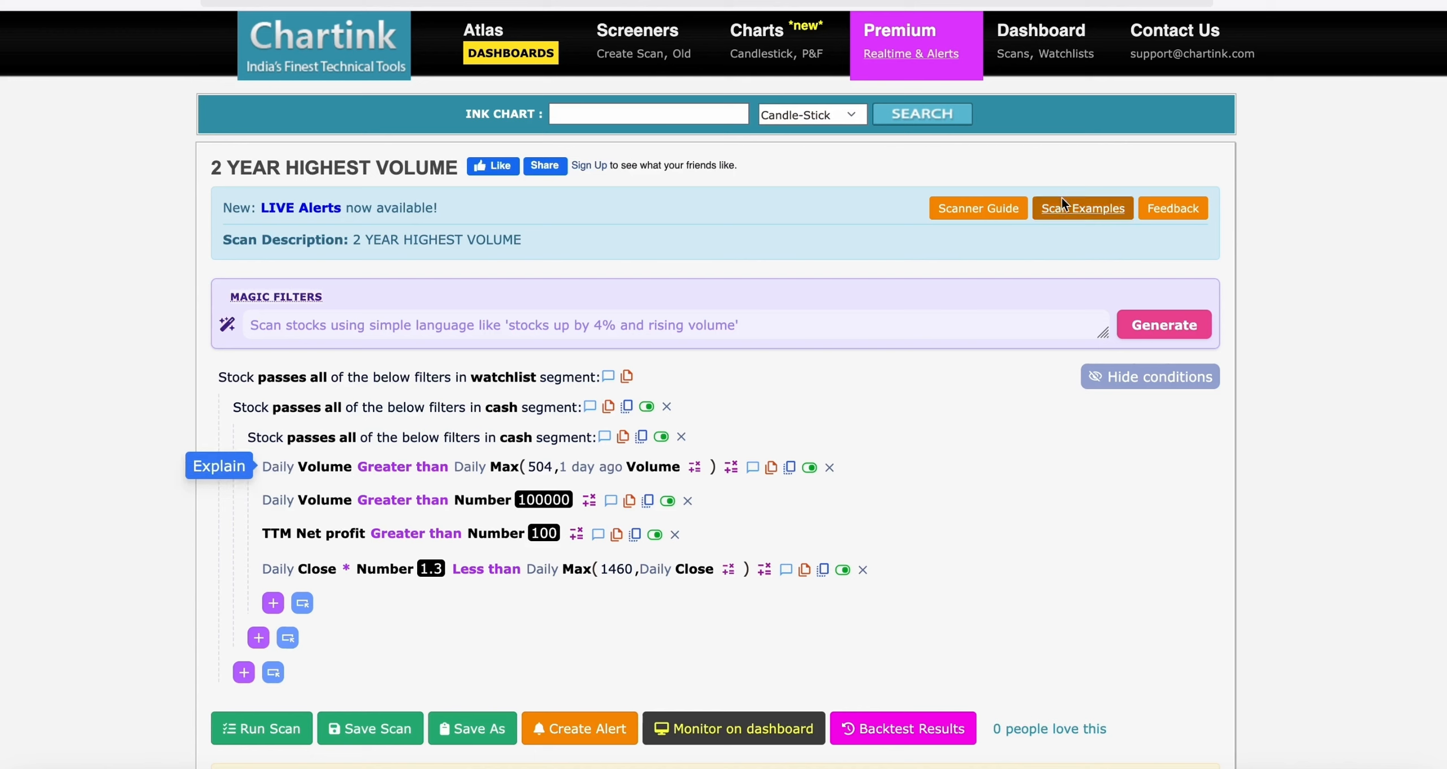
{"action": "left_click", "coordinate": [1143, 59]}
{"action": "scroll", "coordinate": [475, 428], "scroll_direction": "down", "scroll_amount": 4}
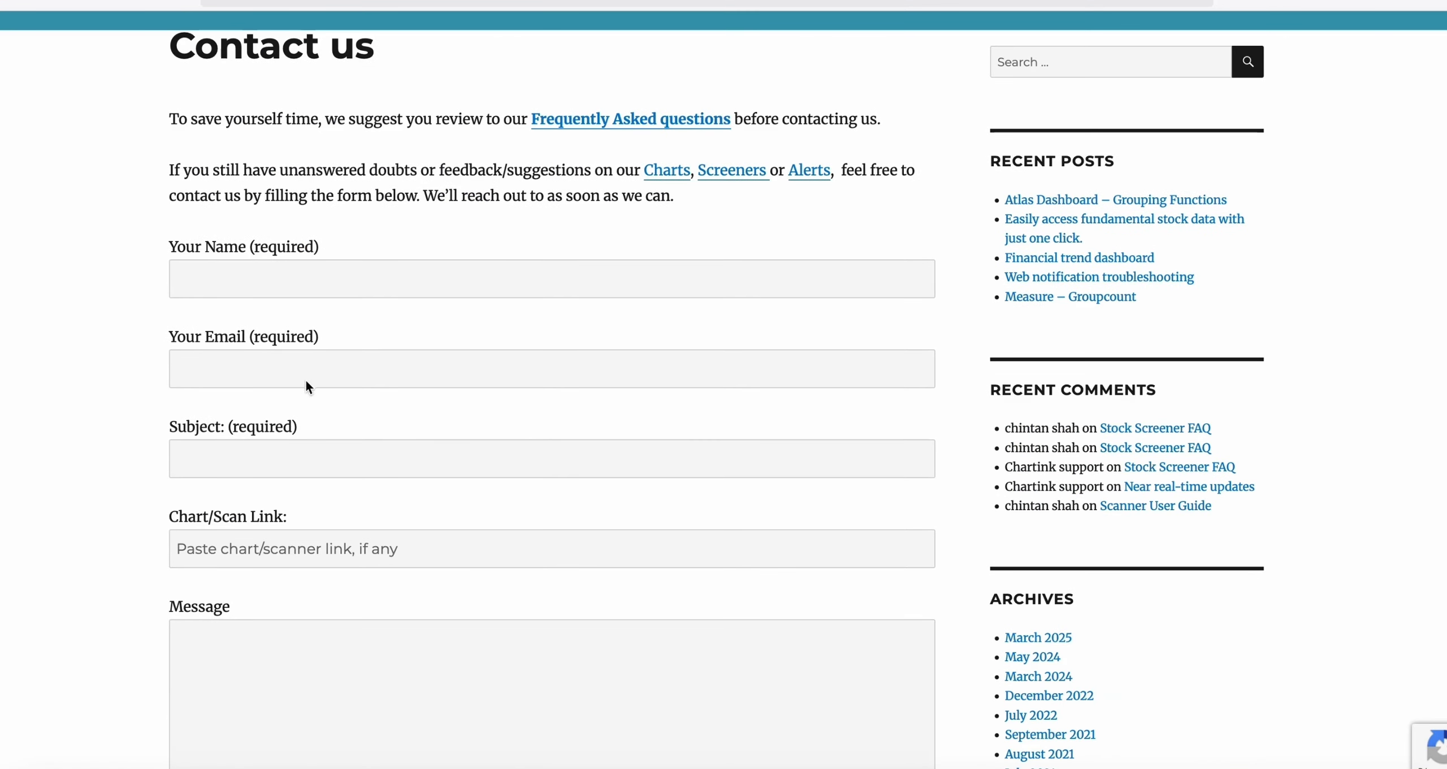
{"action": "scroll", "coordinate": [384, 450], "scroll_direction": "down", "scroll_amount": 2}
{"action": "left_click", "coordinate": [387, 431]}
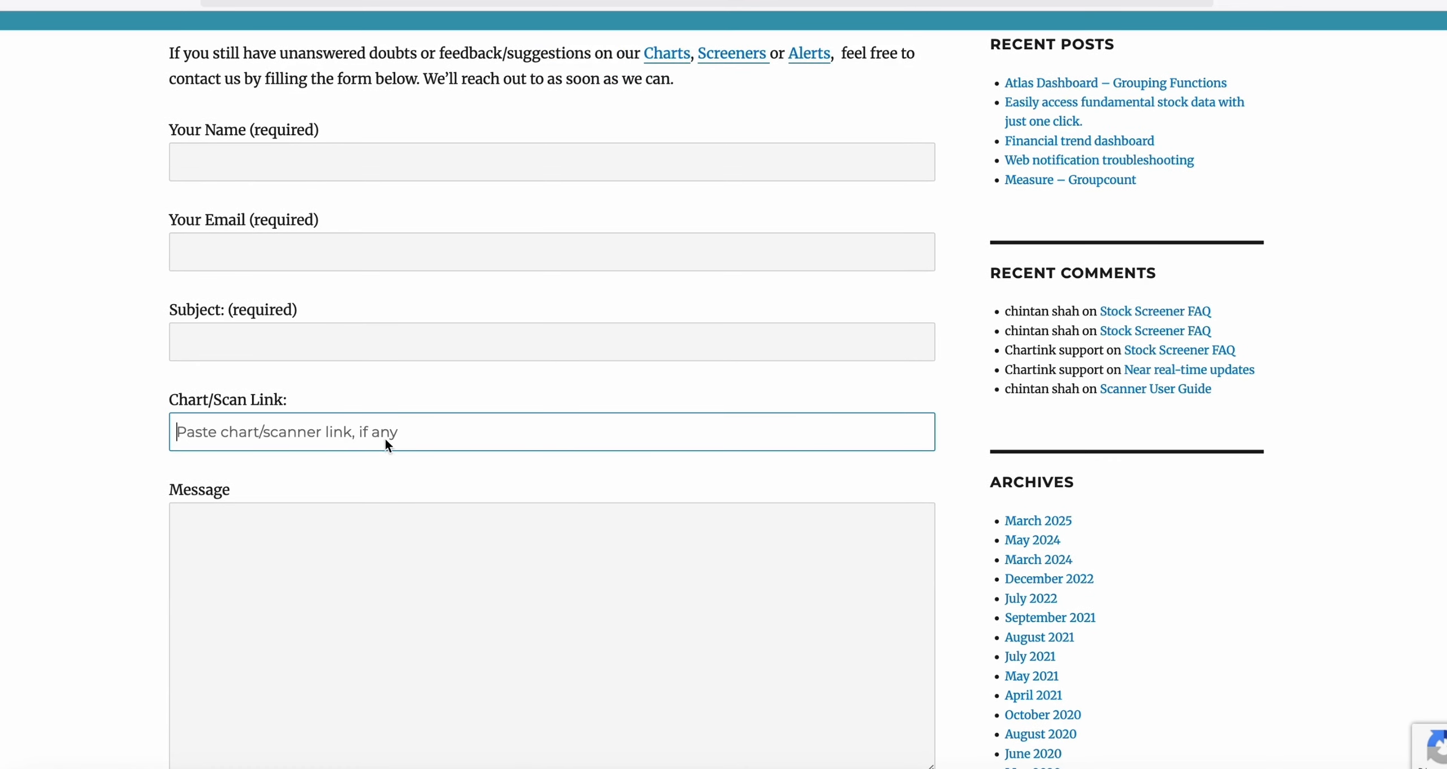
{"action": "left_click", "coordinate": [360, 468]}
{"action": "scroll", "coordinate": [385, 459], "scroll_direction": "down", "scroll_amount": 3}
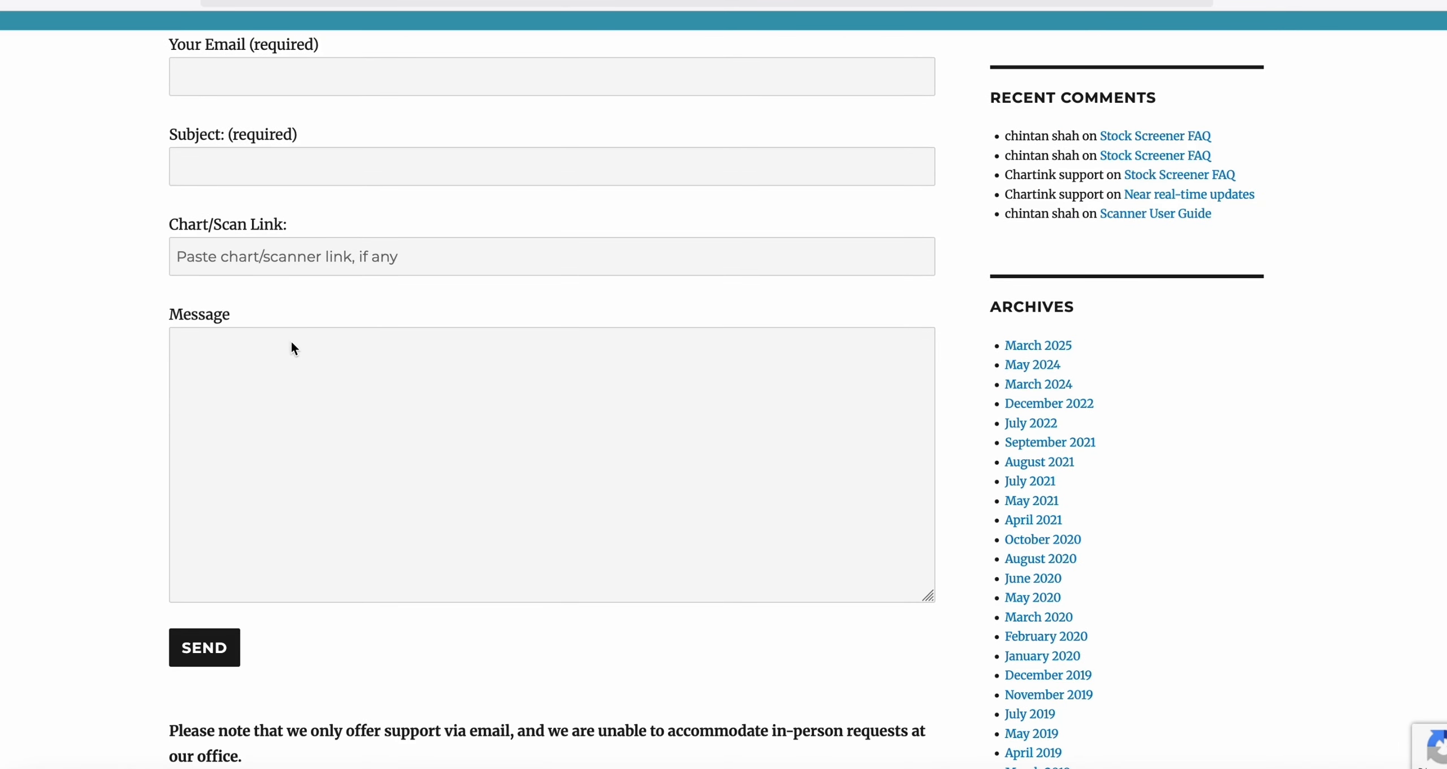
{"action": "left_click", "coordinate": [268, 353]}
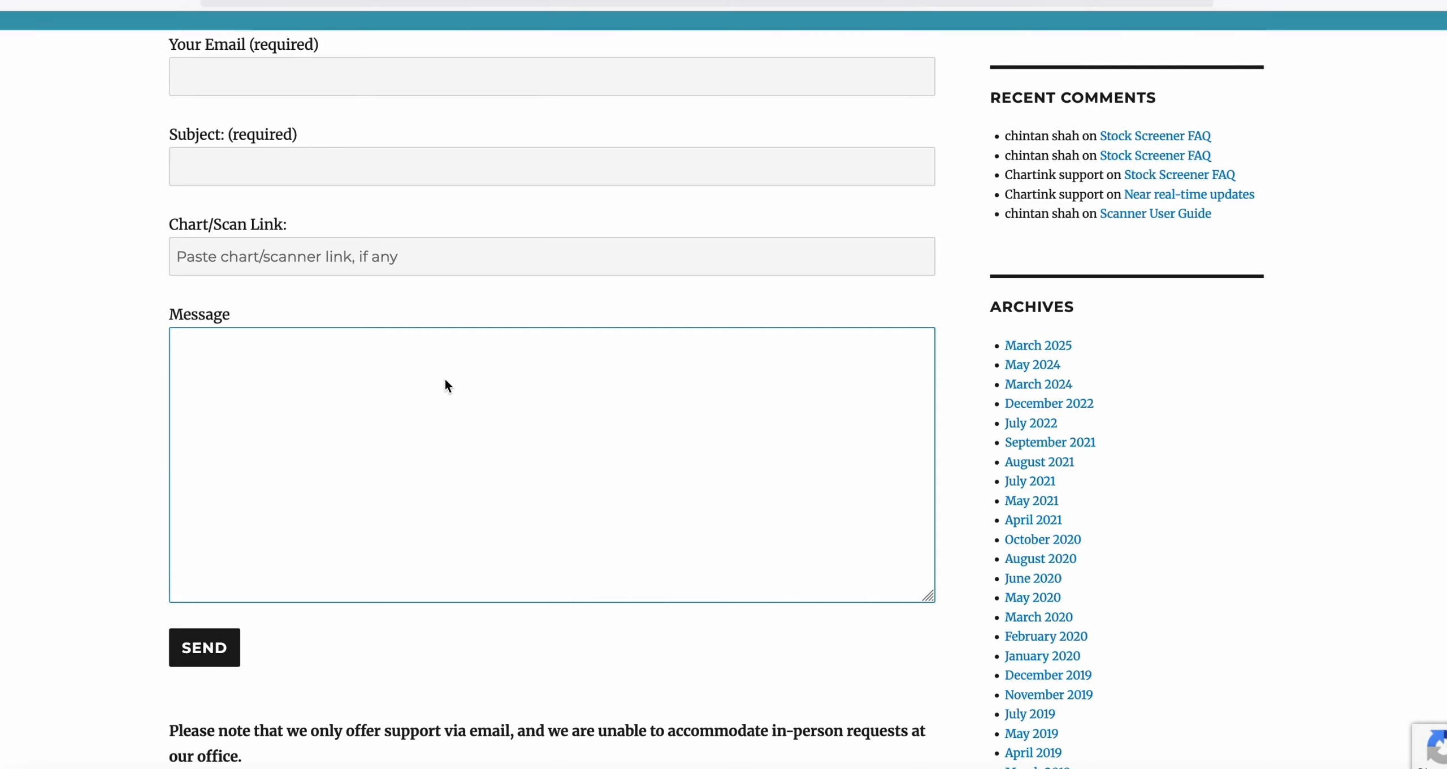
{"action": "scroll", "coordinate": [446, 378], "scroll_direction": "up", "scroll_amount": 5}
{"action": "scroll", "coordinate": [444, 378], "scroll_direction": "down", "scroll_amount": 6}
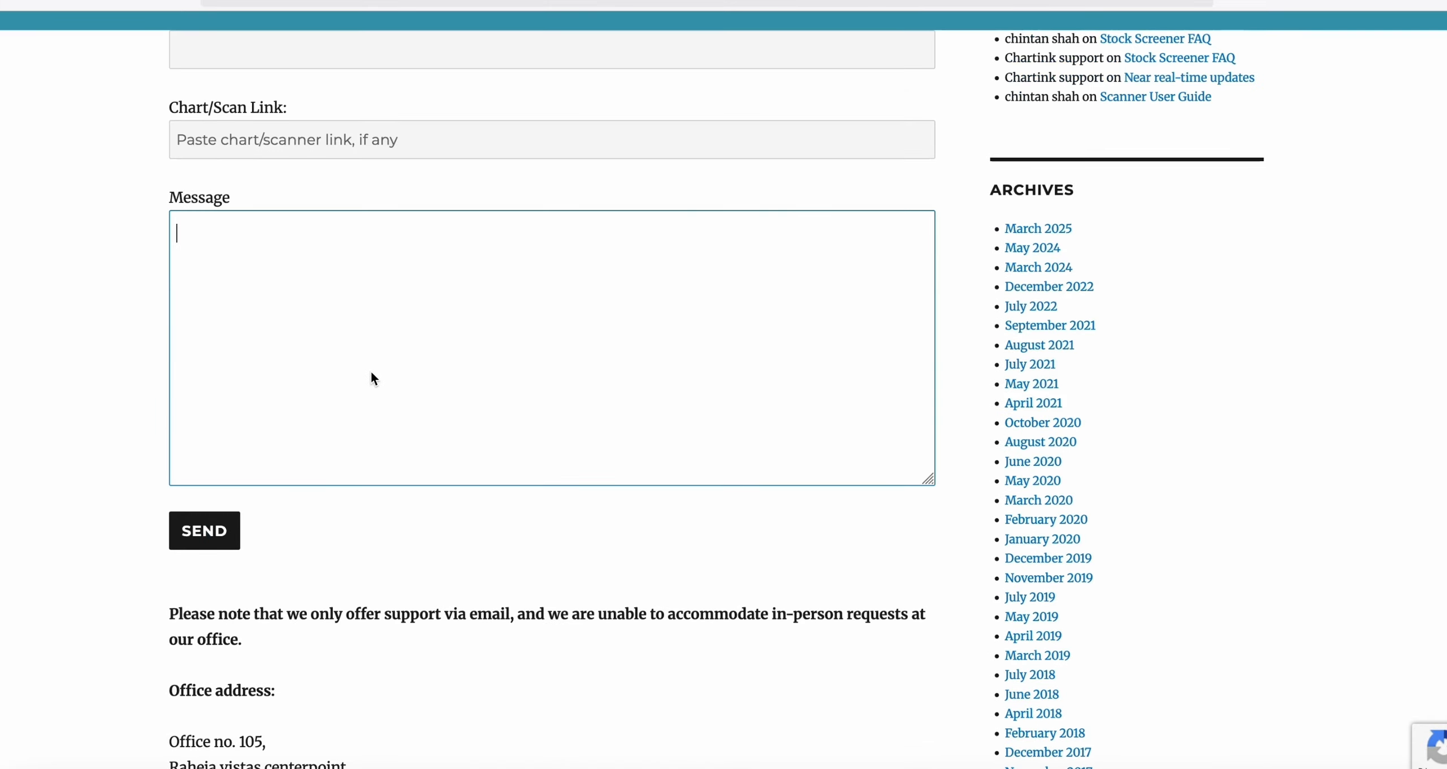
{"action": "scroll", "coordinate": [372, 377], "scroll_direction": "up", "scroll_amount": 7}
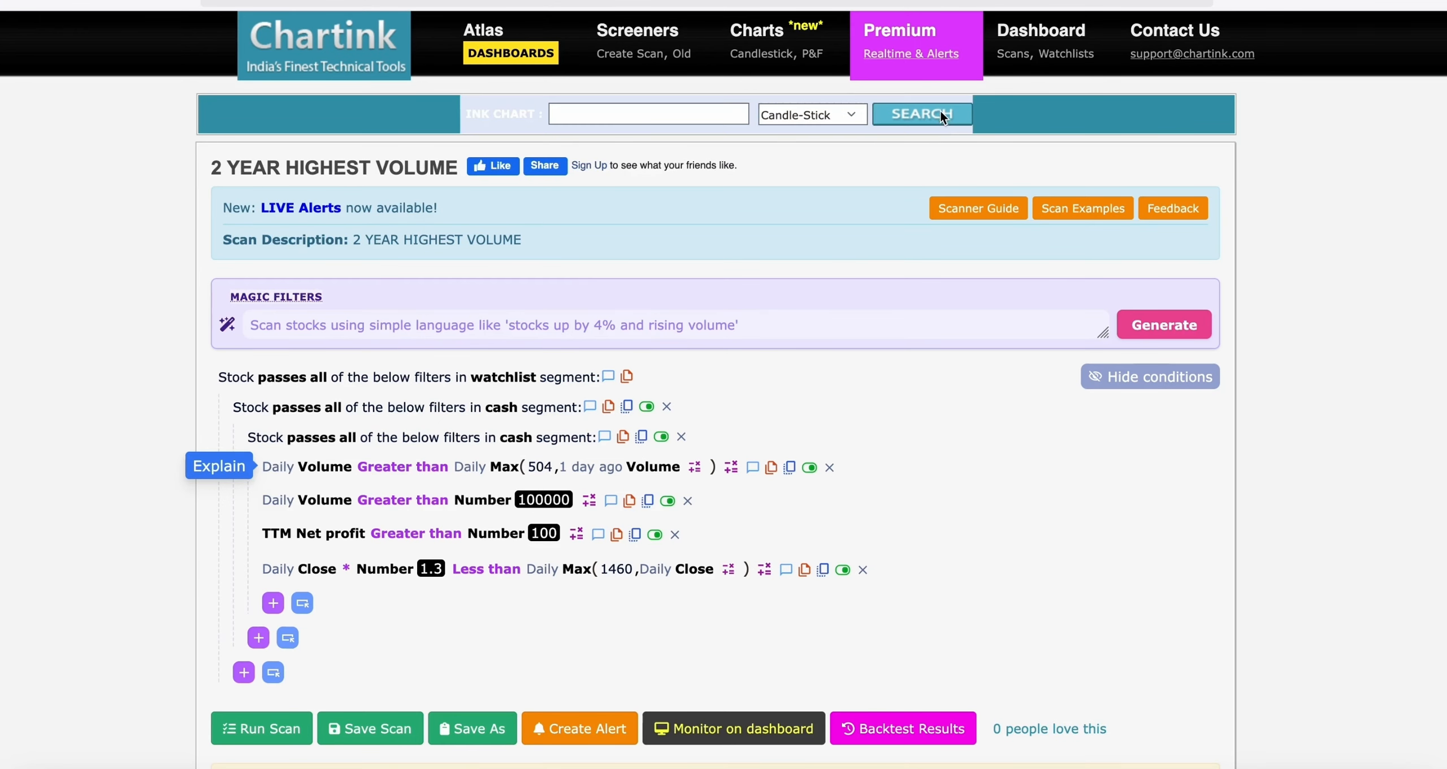
Step: Open the saved scan Sum of Volume 1 month > Sum of Volume 6 months from the dashboard
{"action": "left_click", "coordinate": [1013, 54]}
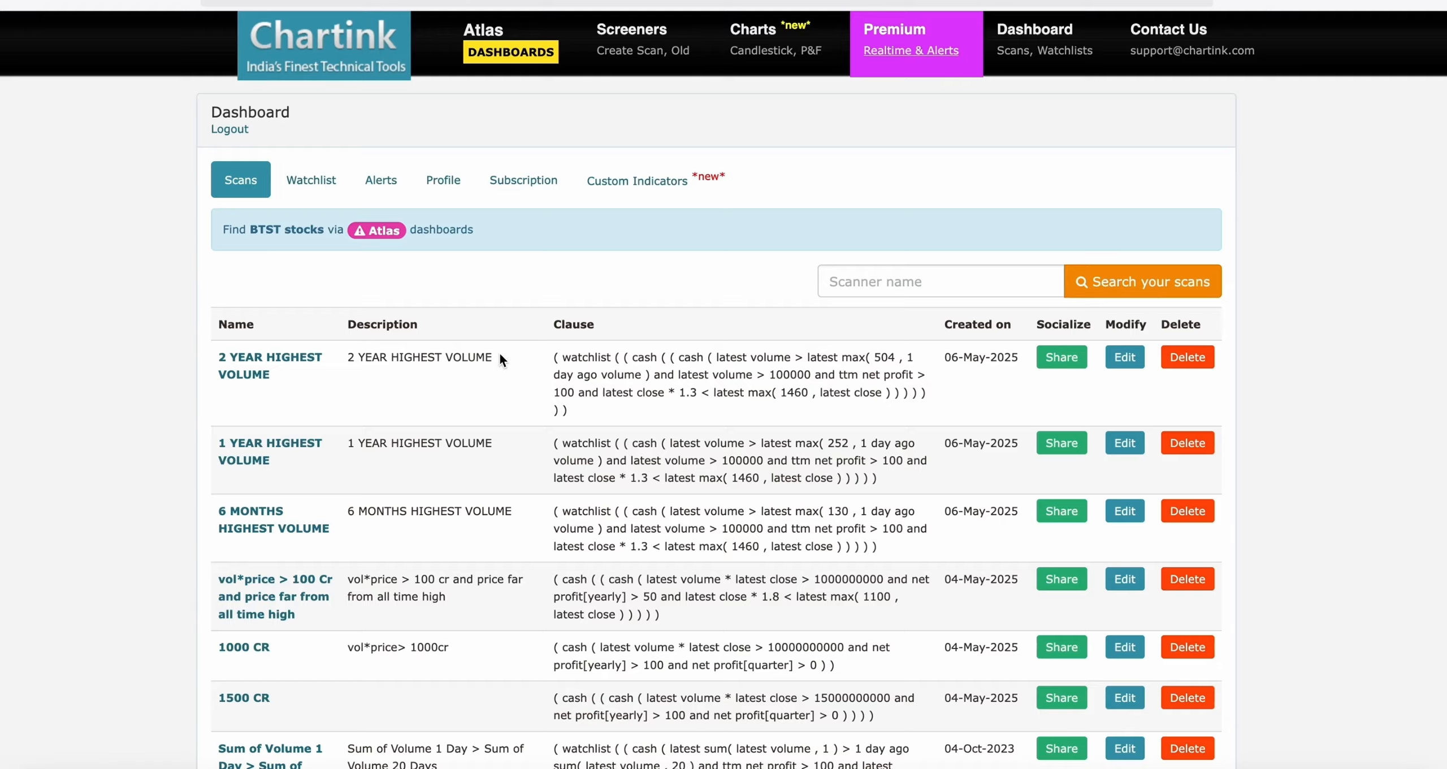
{"action": "scroll", "coordinate": [499, 350], "scroll_direction": "down", "scroll_amount": 5}
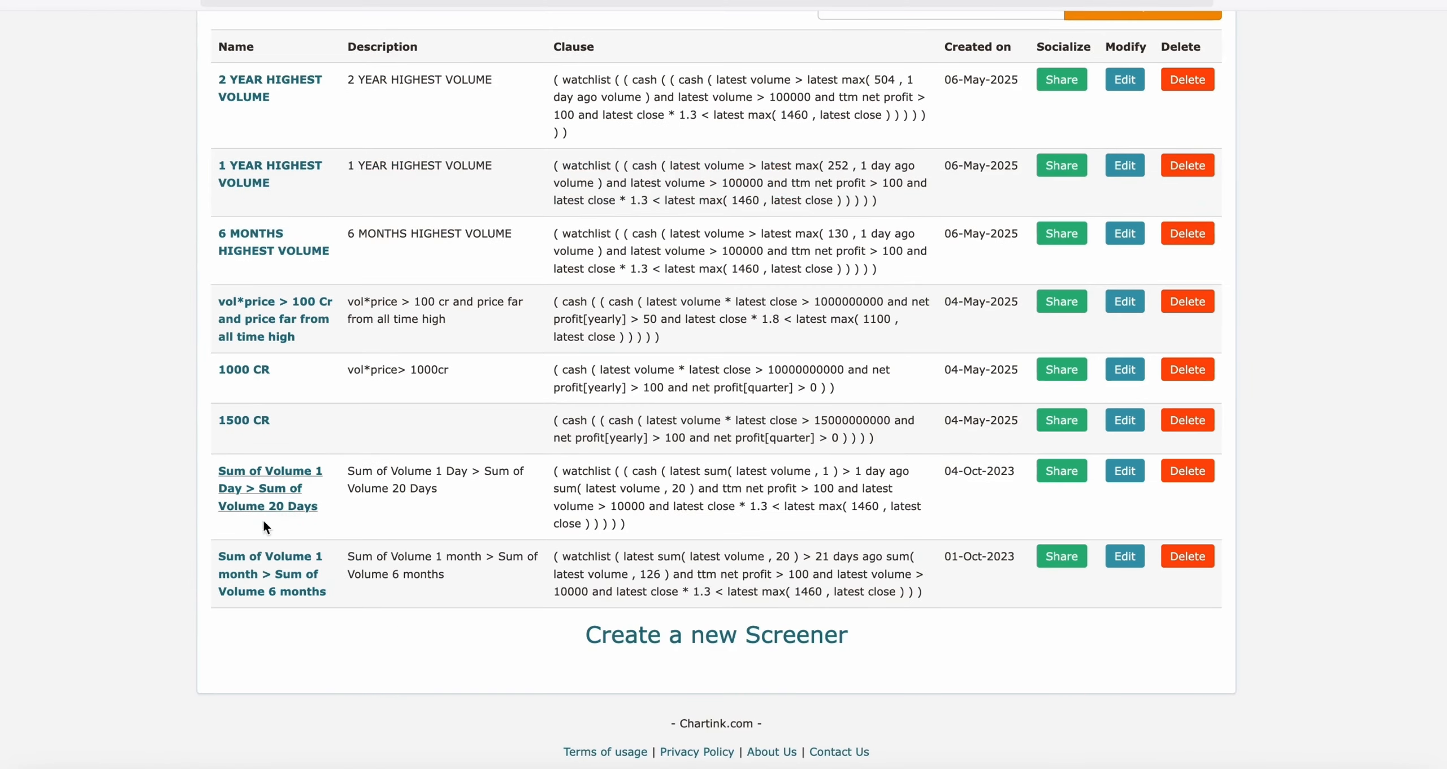
{"action": "left_click", "coordinate": [248, 580]}
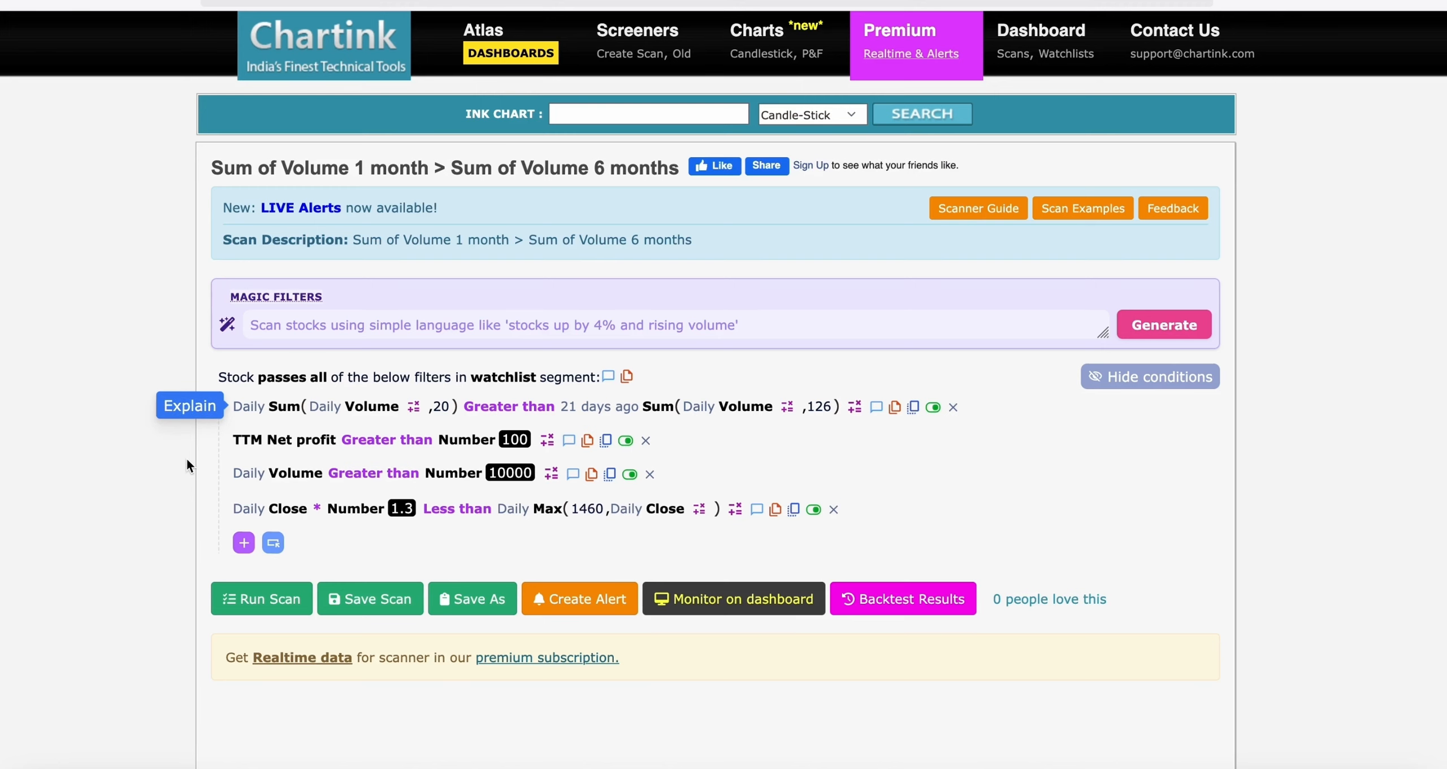
Step: Examine the timeframe choices of the scan's first volume-sum filter, the remaining conditions and the filtered stocks
{"action": "left_click", "coordinate": [251, 407]}
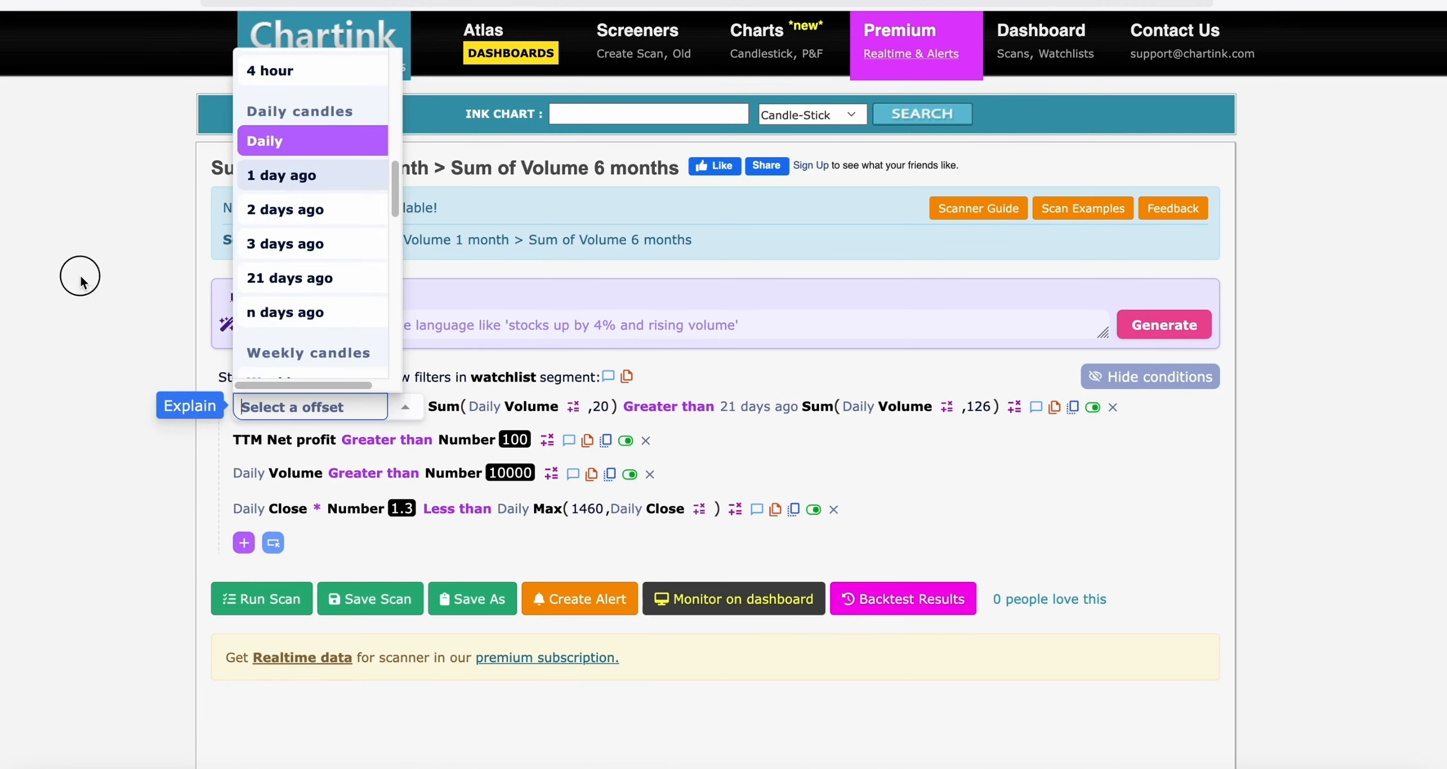
{"action": "left_click", "coordinate": [81, 277]}
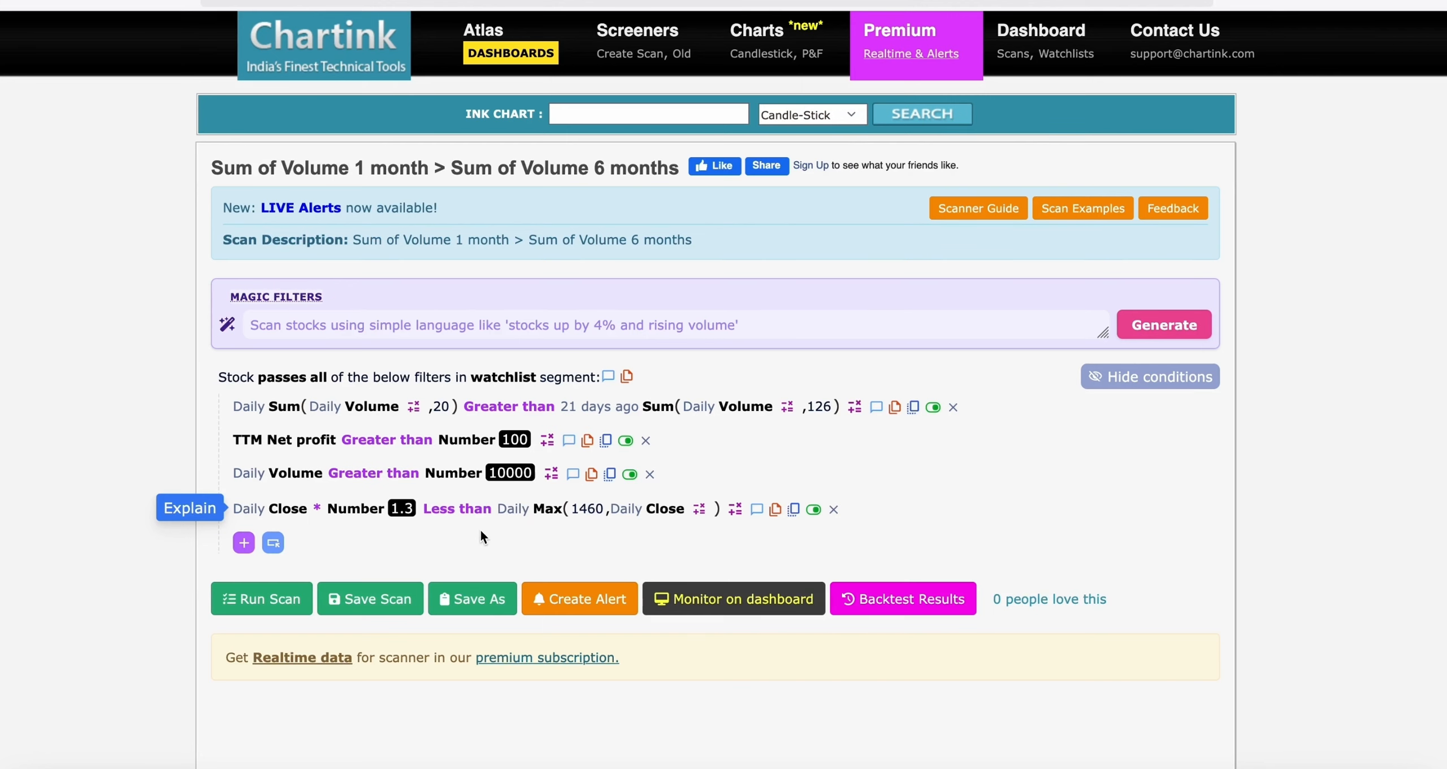
{"action": "scroll", "coordinate": [447, 572], "scroll_direction": "down", "scroll_amount": 10}
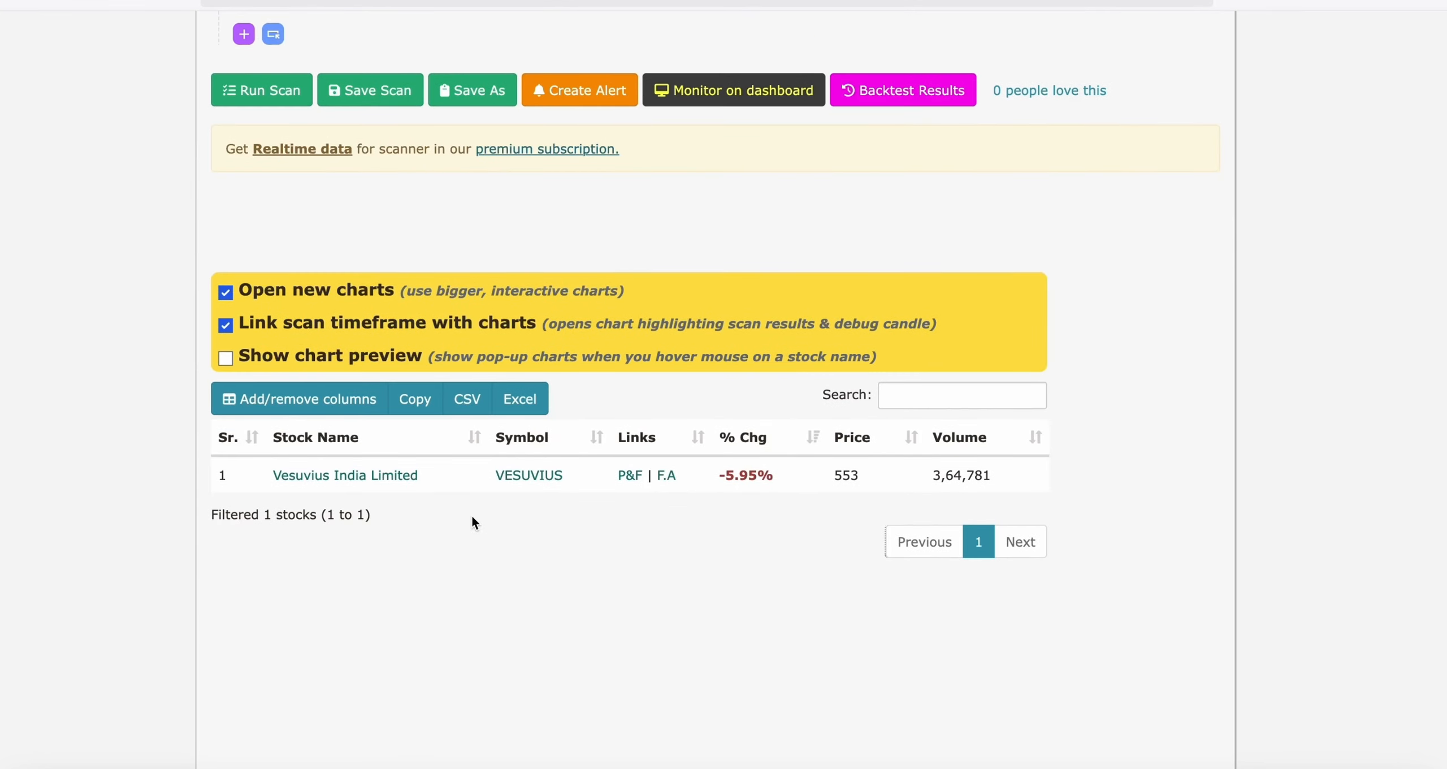
Step: Switch to TradingView, search for VESUVI and open the NSE chart of VESUVIUS INDIA LTD
{"action": "left_click", "coordinate": [709, 763]}
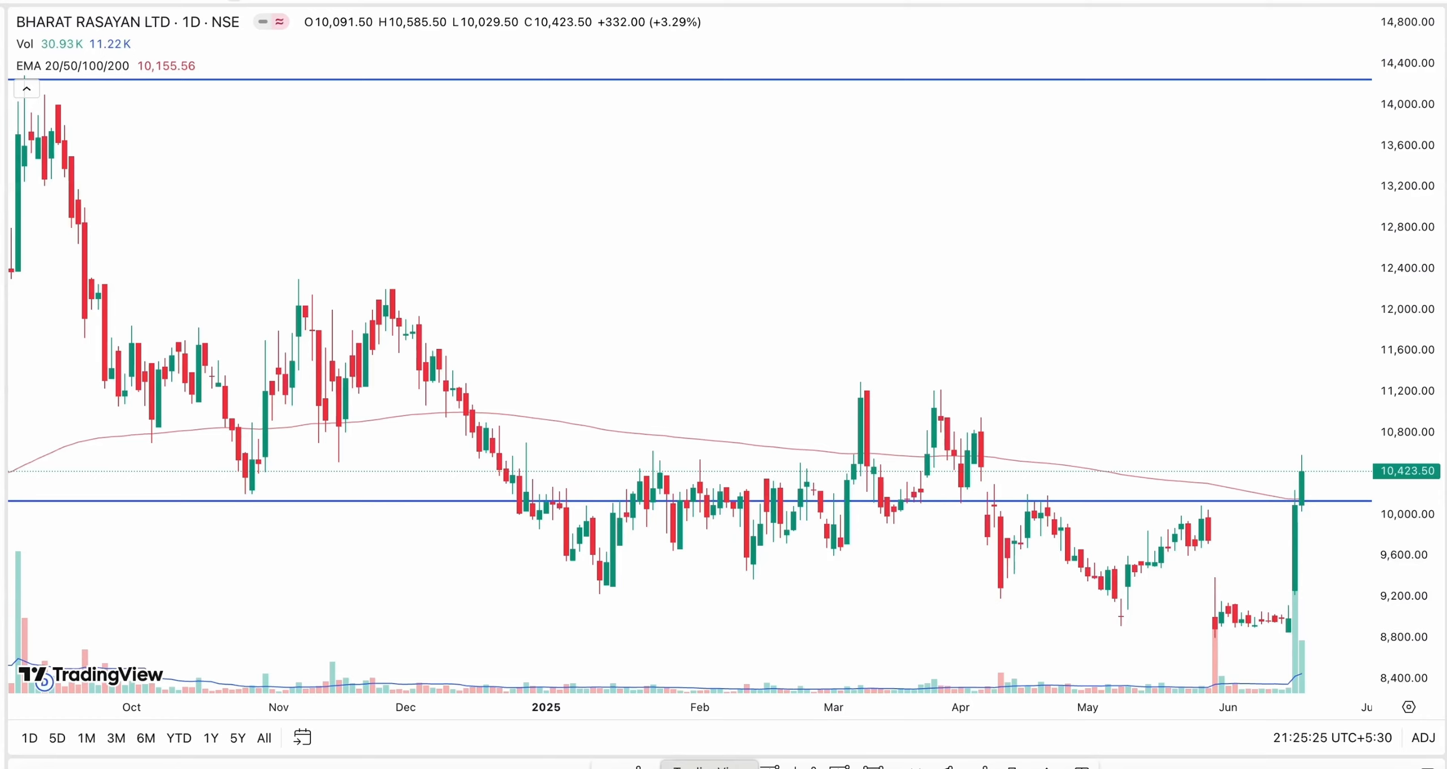
{"action": "left_click", "coordinate": [80, 2]}
{"action": "type", "text": "VES"}
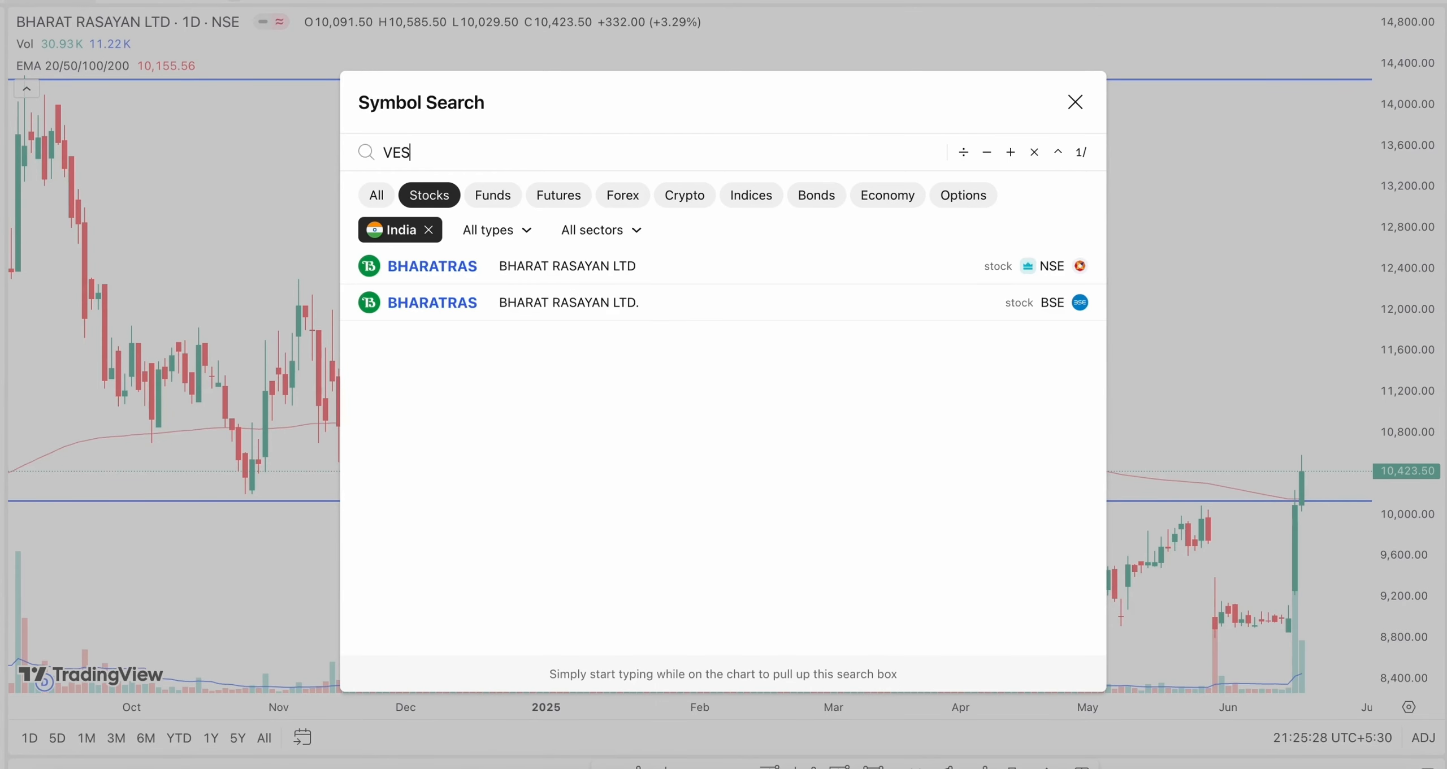
{"action": "type", "text": "UVI"}
{"action": "left_click", "coordinate": [409, 267]}
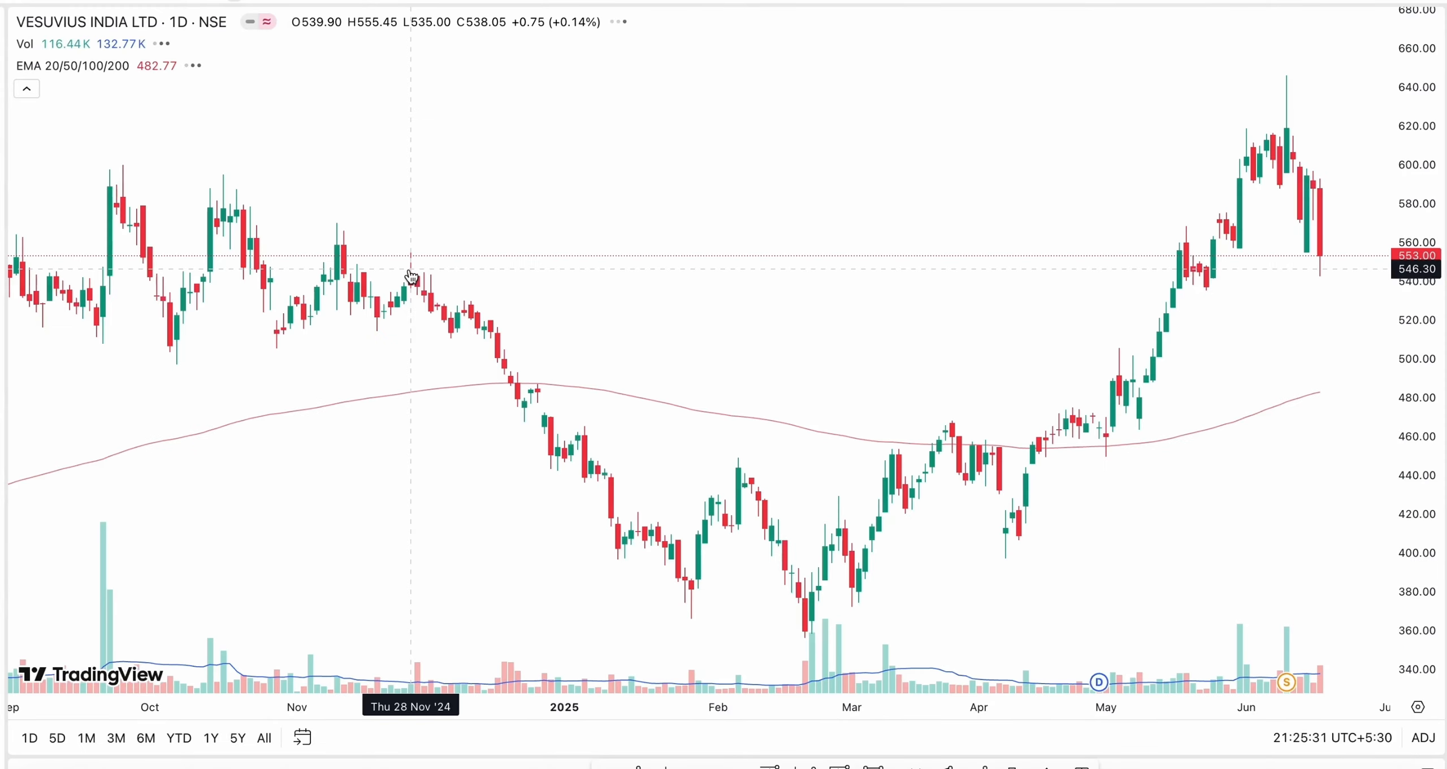
Step: Examine the daily price and volume history of VESUVIUS INDIA LTD, both over the past year and in recent months
{"action": "scroll", "coordinate": [801, 371], "scroll_direction": "down", "scroll_amount": 3}
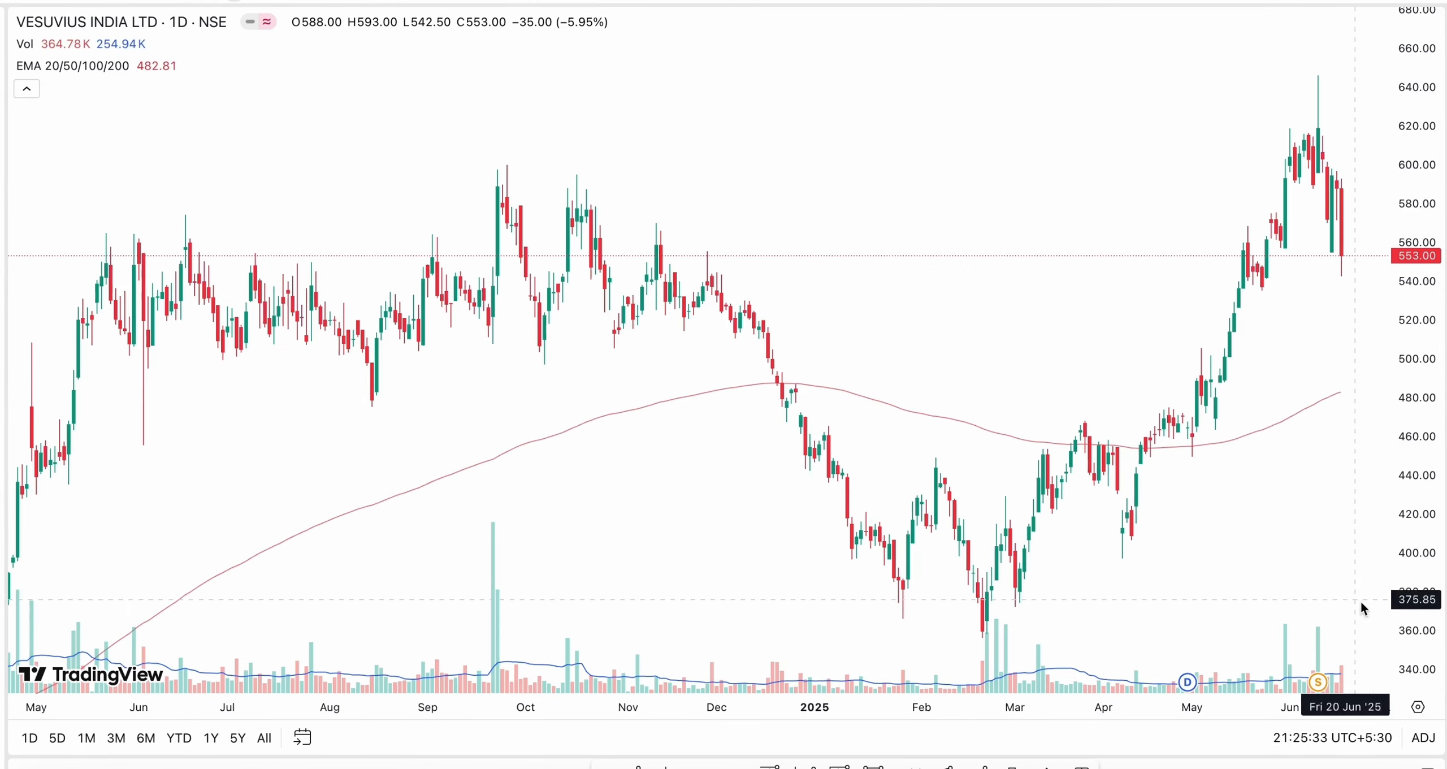
{"action": "scroll", "coordinate": [1252, 516], "scroll_direction": "up", "scroll_amount": 2}
{"action": "scroll", "coordinate": [1243, 508], "scroll_direction": "up", "scroll_amount": 2}
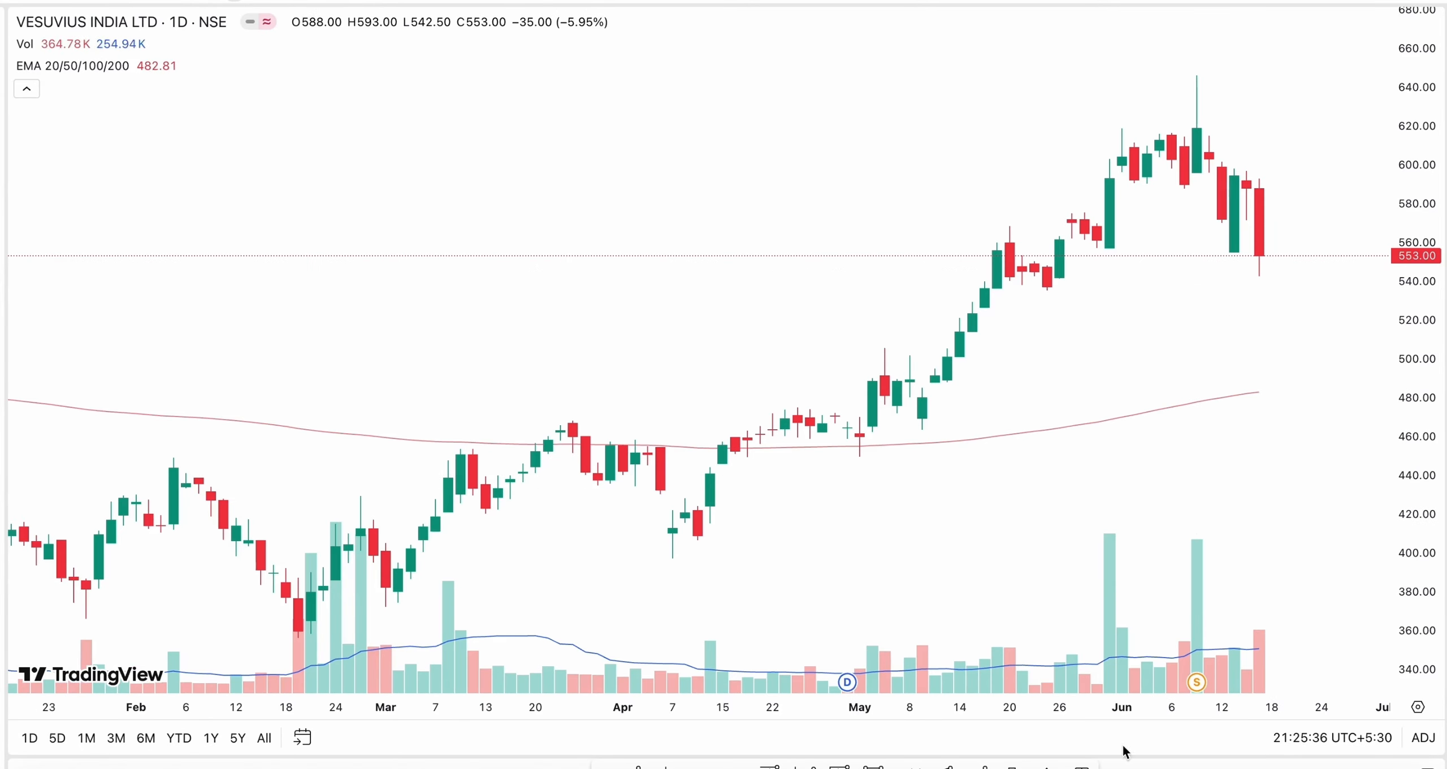
{"action": "scroll", "coordinate": [848, 535], "scroll_direction": "down", "scroll_amount": 1}
{"action": "scroll", "coordinate": [806, 537], "scroll_direction": "down", "scroll_amount": 2}
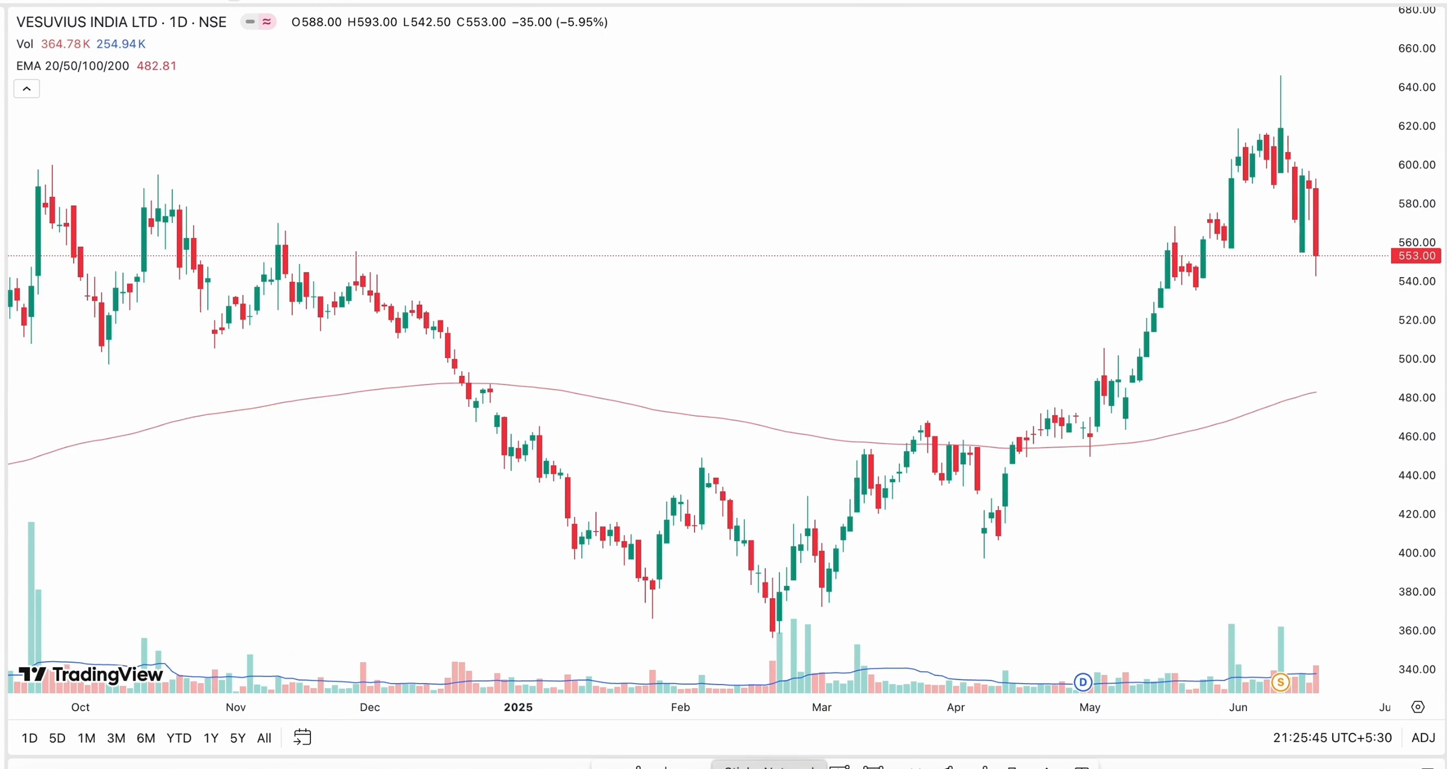
Step: Return to Chartink and check the premium subscription status from the dashboard
{"action": "left_click", "coordinate": [648, 768]}
{"action": "scroll", "coordinate": [546, 362], "scroll_direction": "up", "scroll_amount": 10}
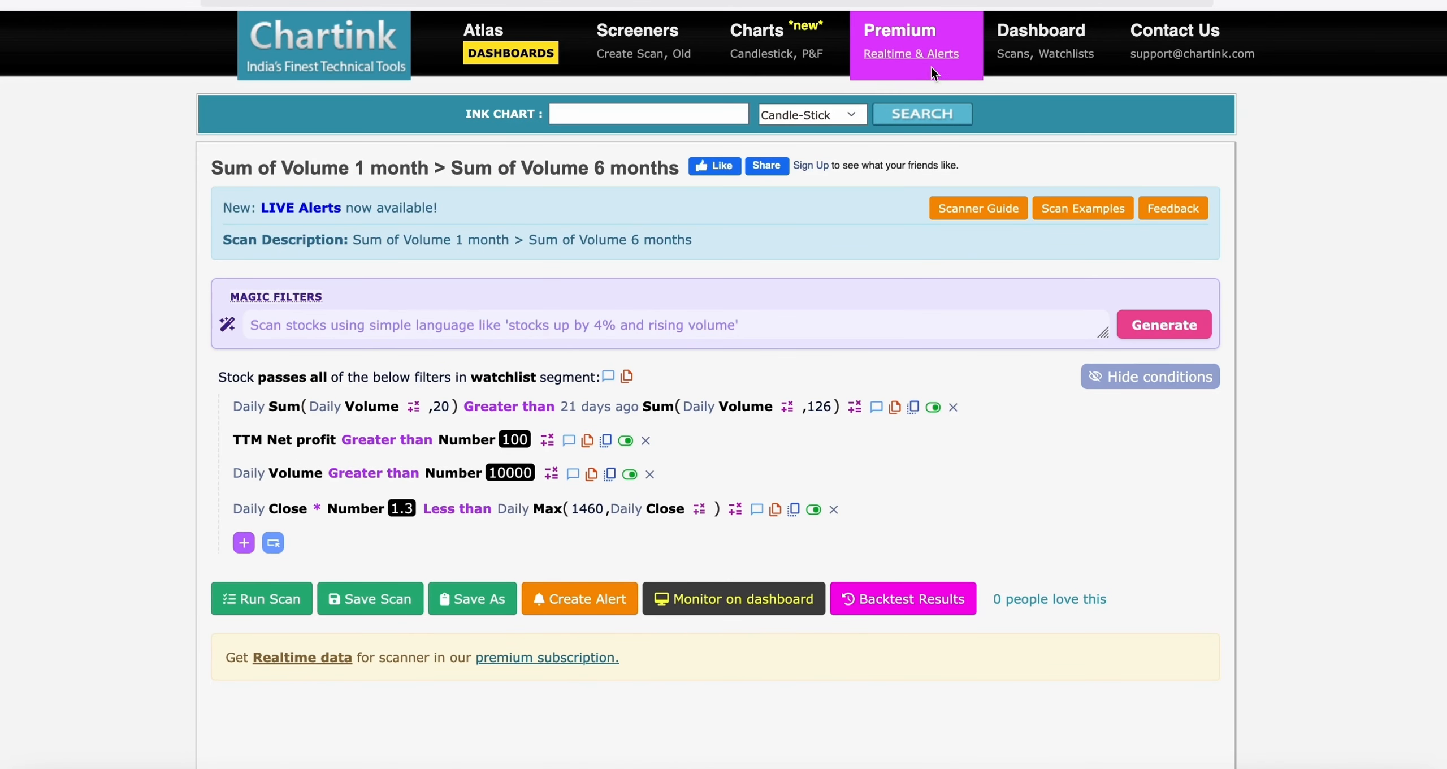
{"action": "left_click", "coordinate": [1030, 35]}
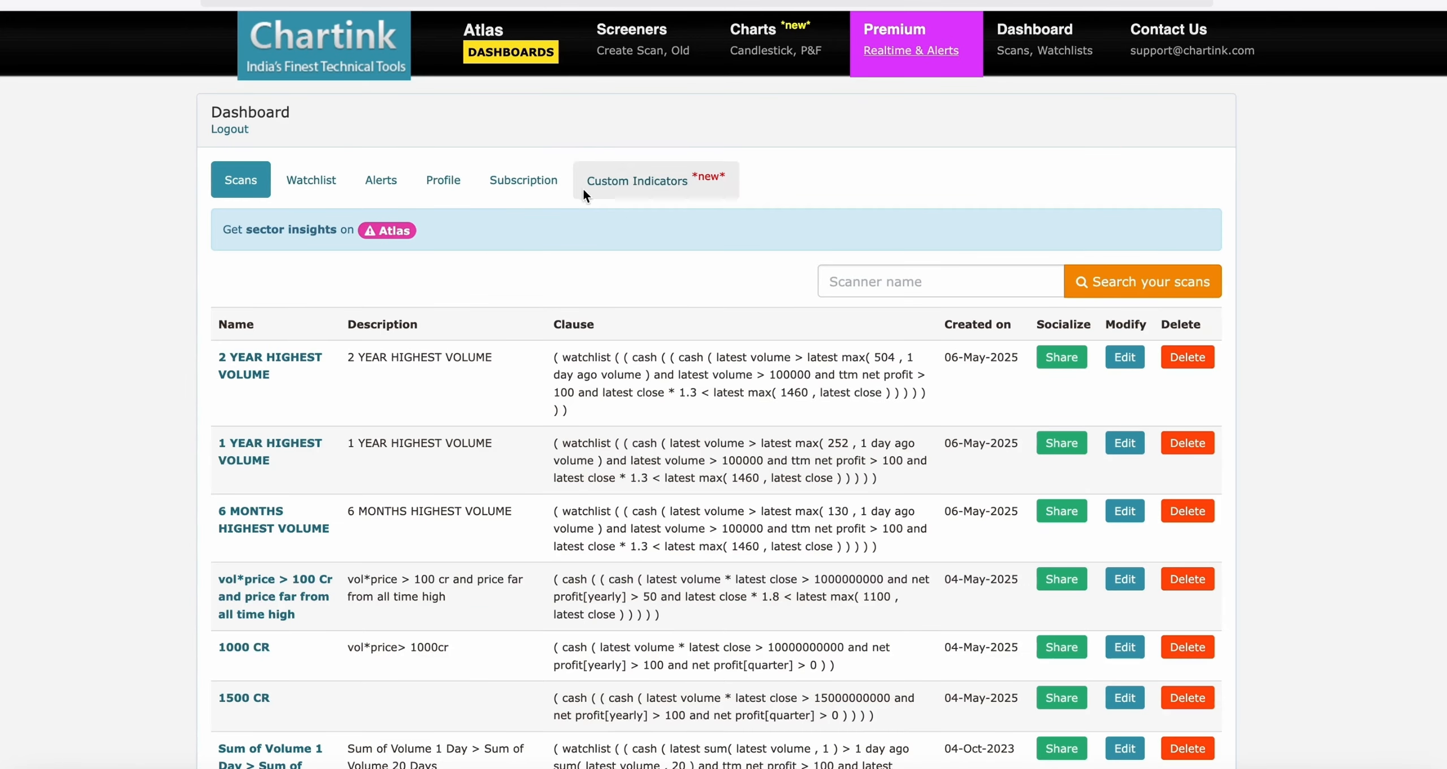
{"action": "left_click", "coordinate": [533, 182]}
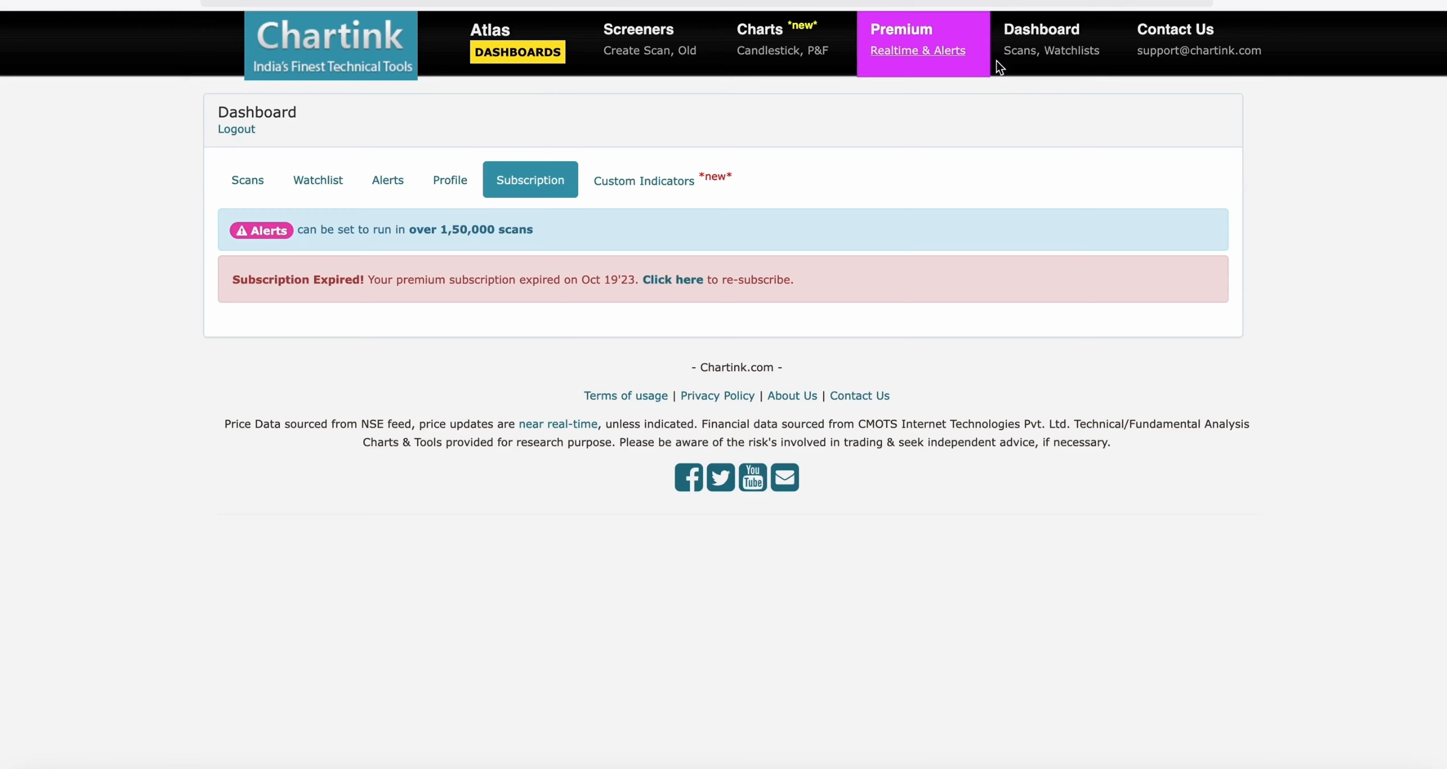
Step: Return to the dashboard's list of saved scans and review their names, descriptions and clauses
{"action": "left_click", "coordinate": [1016, 54]}
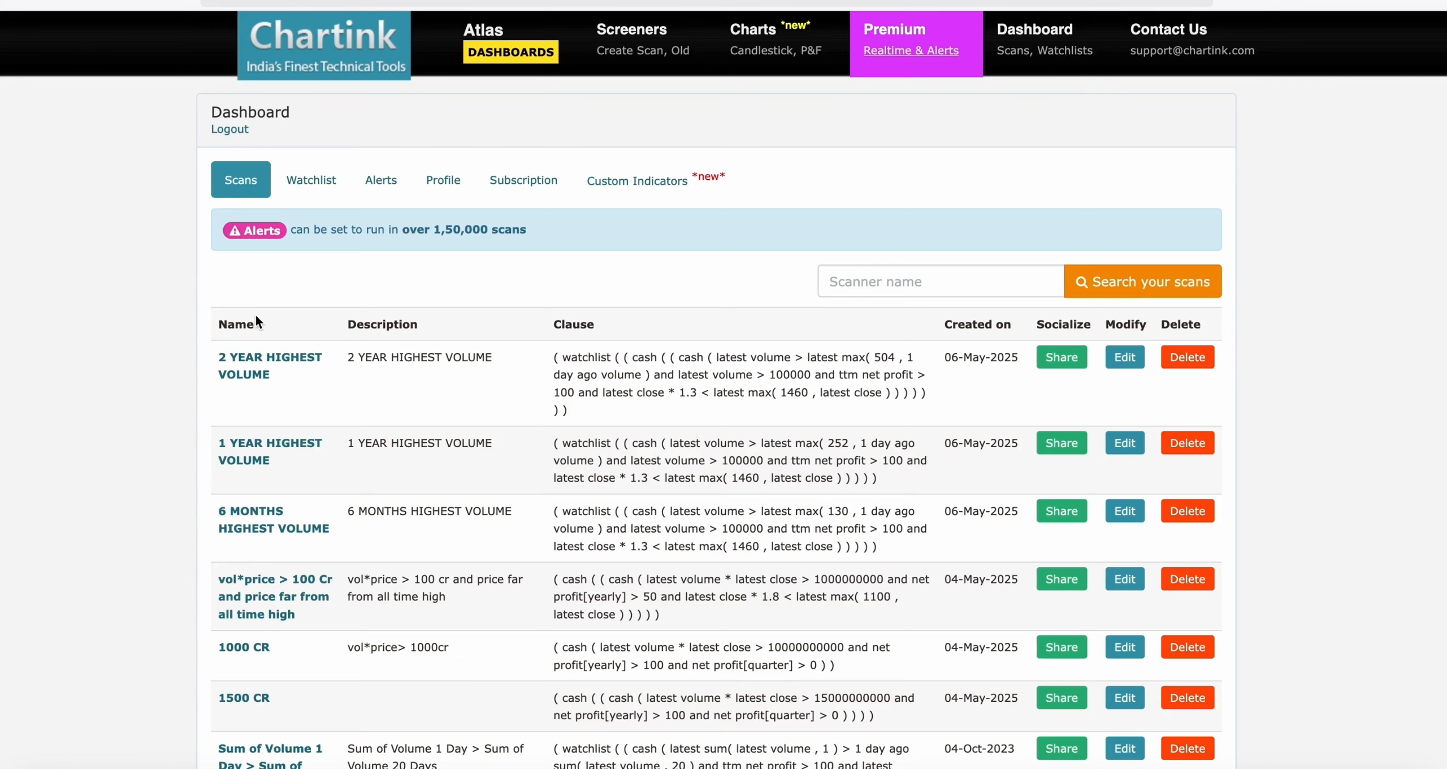
{"action": "scroll", "coordinate": [257, 315], "scroll_direction": "down", "scroll_amount": 5}
{"action": "scroll", "coordinate": [380, 348], "scroll_direction": "up", "scroll_amount": 5}
{"action": "scroll", "coordinate": [421, 449], "scroll_direction": "down", "scroll_amount": 3}
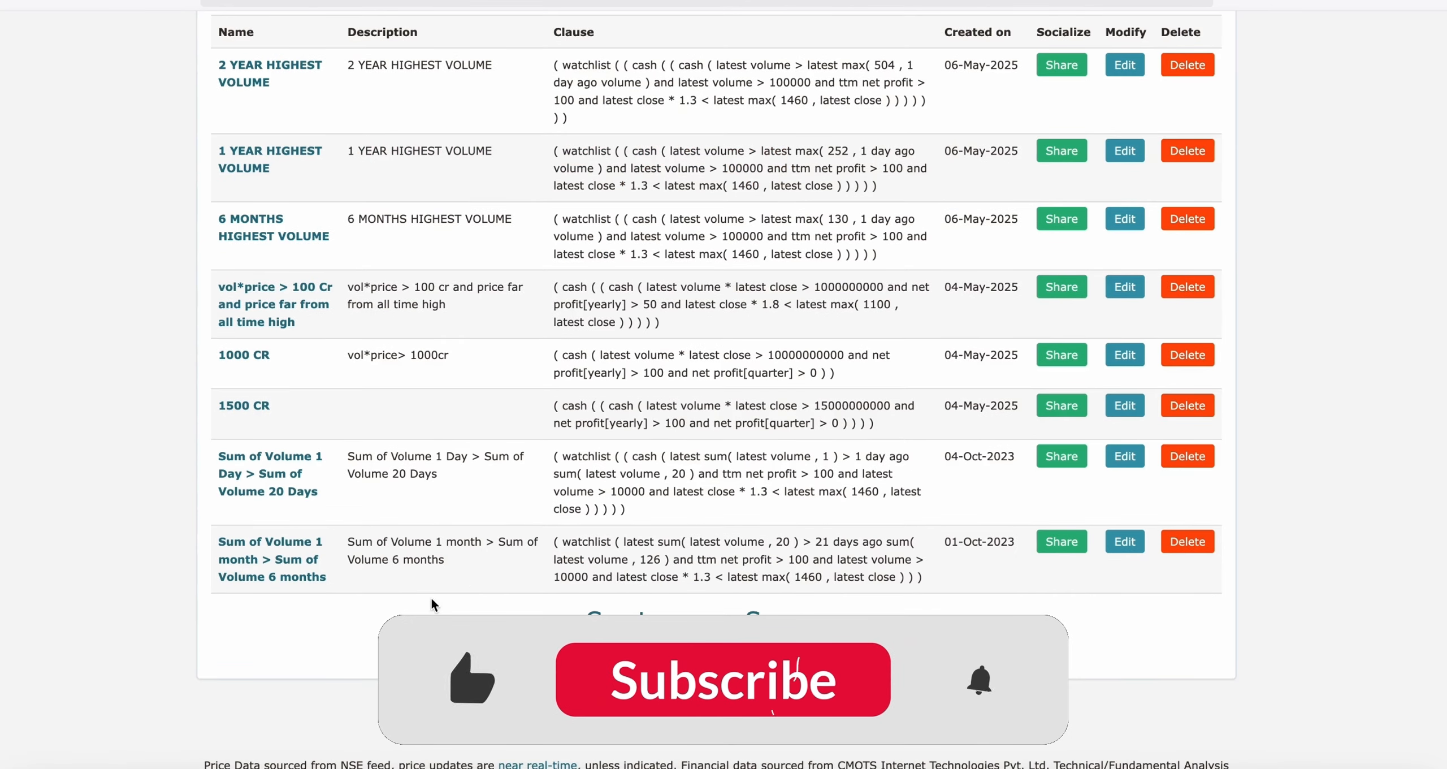
{"action": "scroll", "coordinate": [501, 529], "scroll_direction": "up", "scroll_amount": 1}
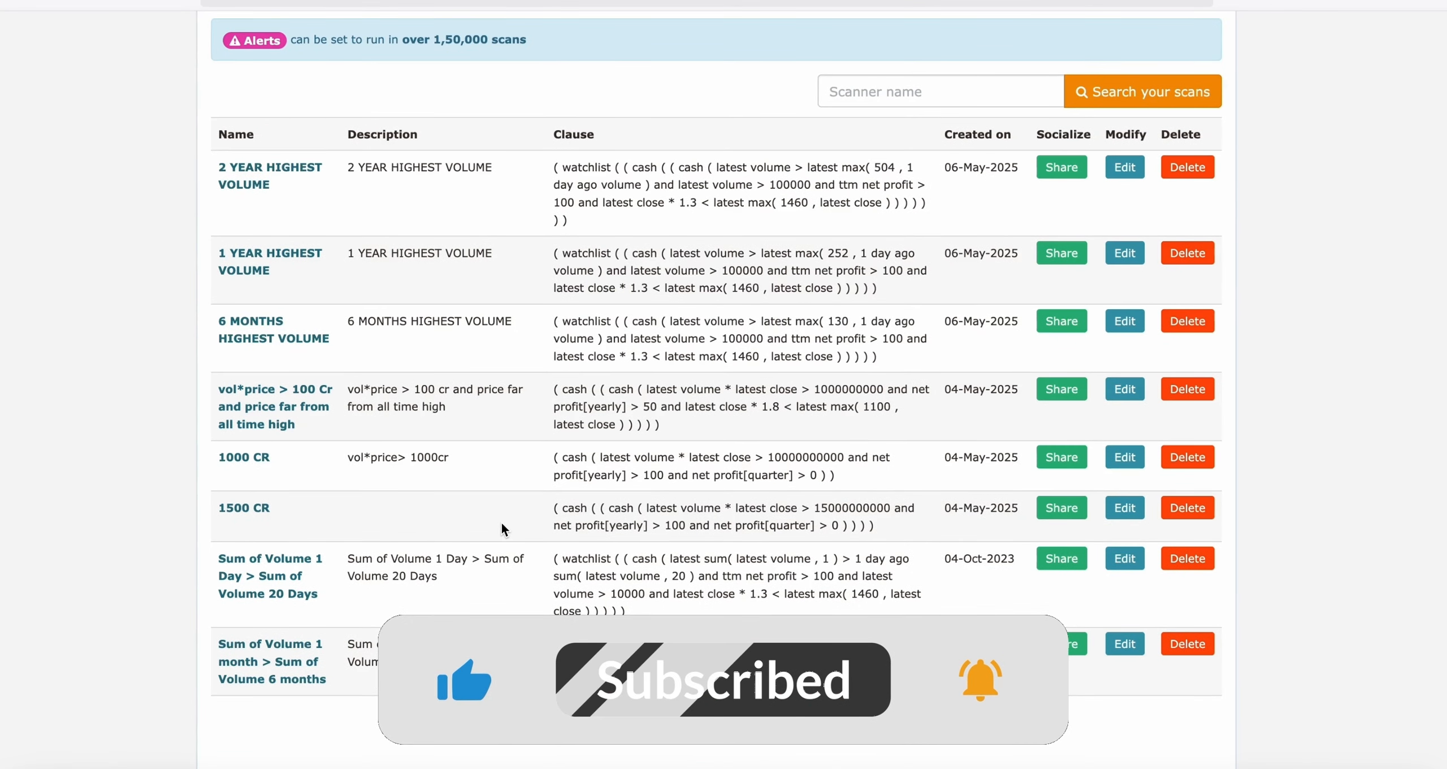
{"action": "scroll", "coordinate": [501, 524], "scroll_direction": "up", "scroll_amount": 1}
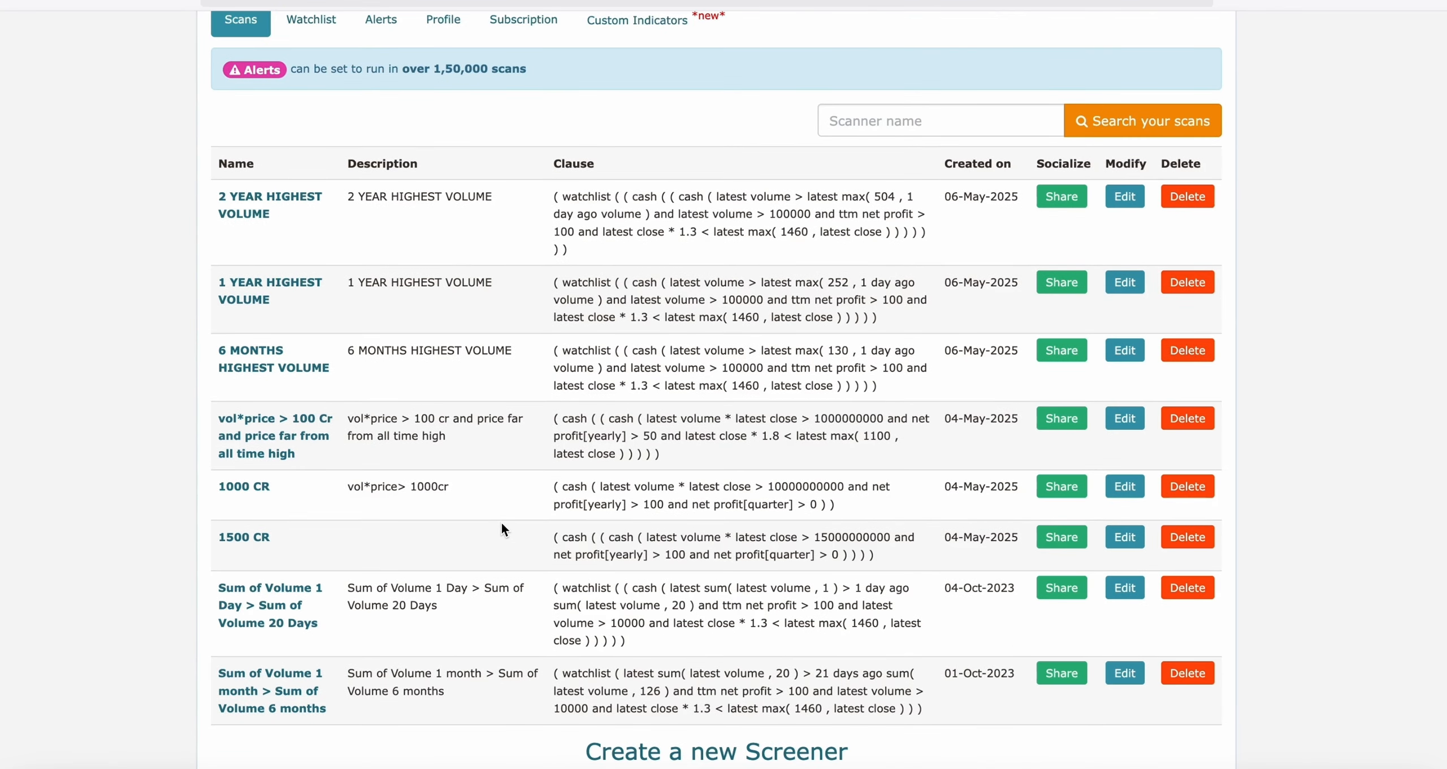